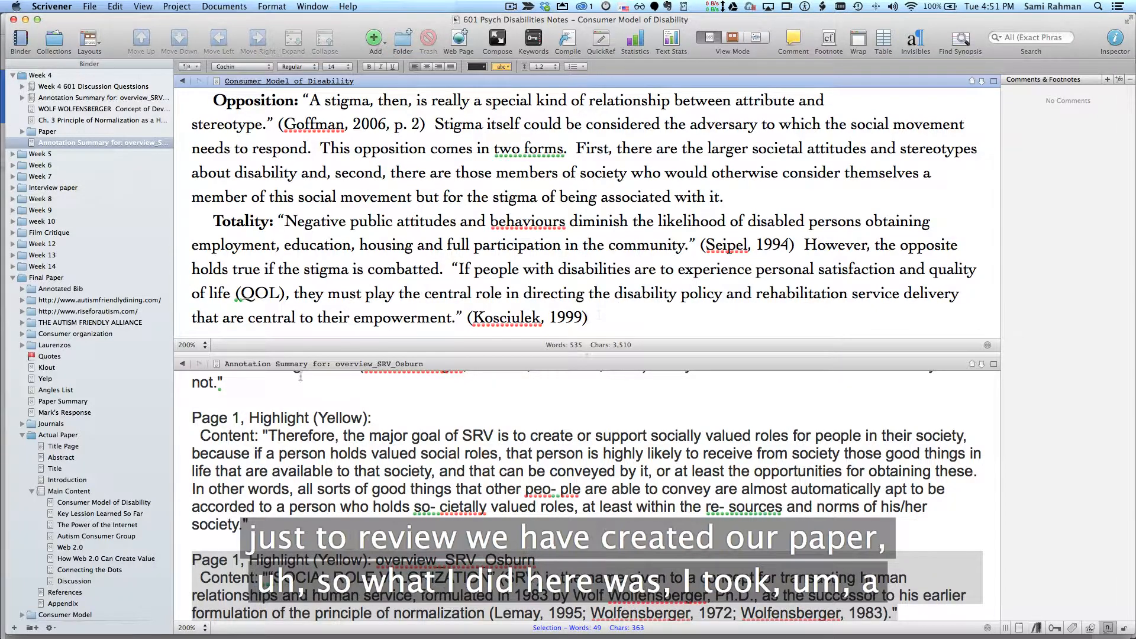
# Review the Title Page, Abstract, Title, Introduction and Main Content documents in the Actual Paper folder.
pyautogui.scroll(-2, 64, 528)
pyautogui.click(59, 447)
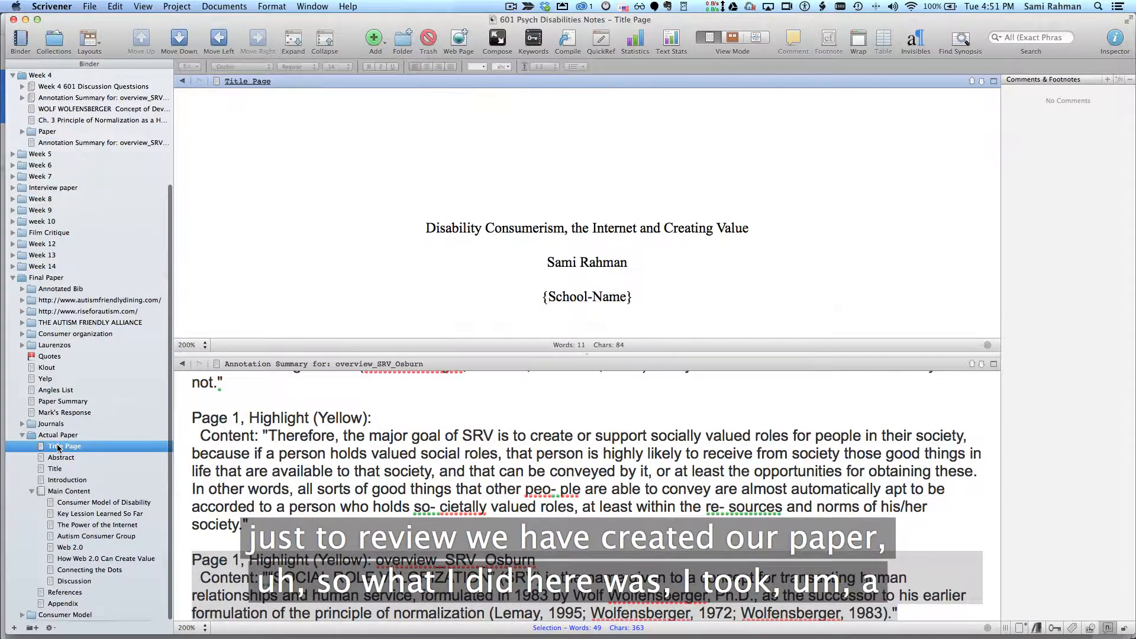
pyautogui.click(61, 457)
pyautogui.click(59, 468)
pyautogui.click(62, 480)
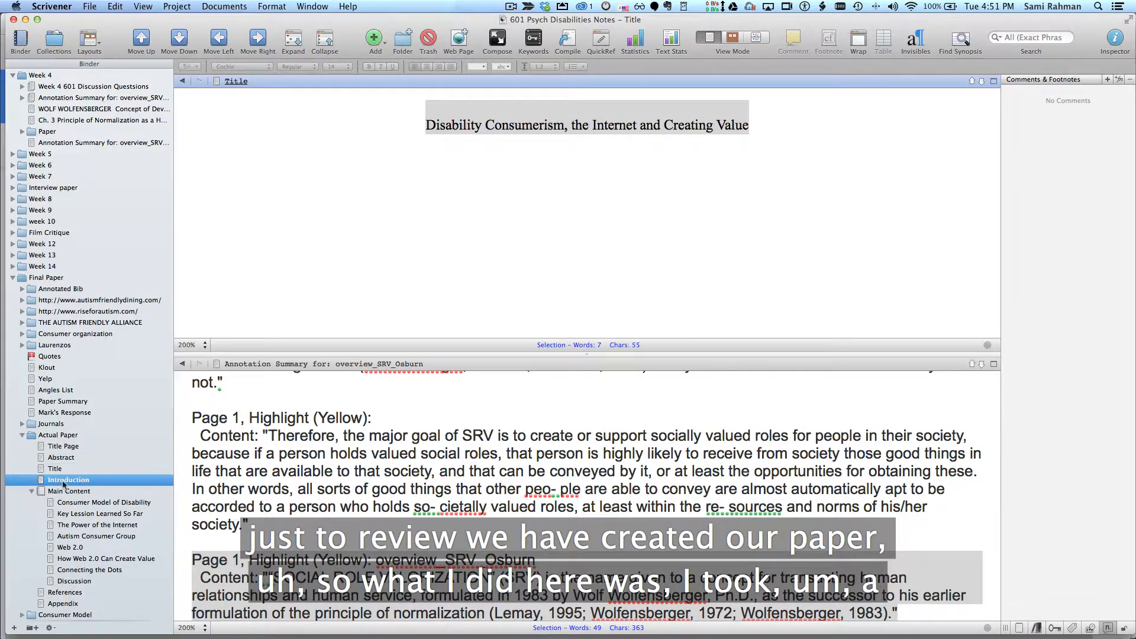
pyautogui.click(65, 491)
pyautogui.scroll(-2, 52, 569)
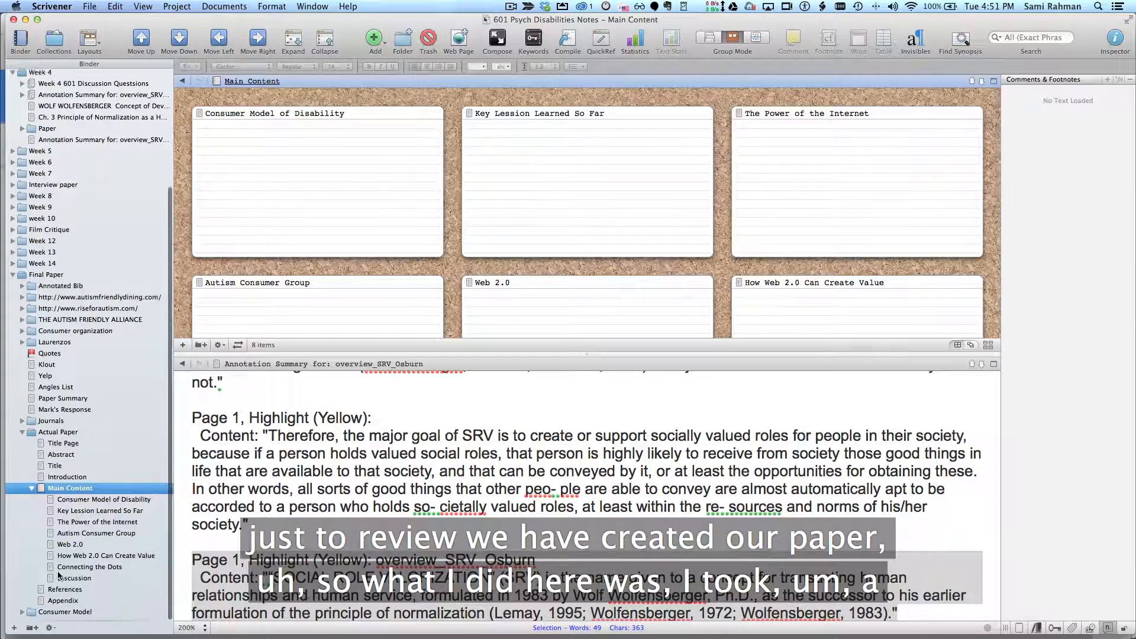
pyautogui.click(66, 447)
pyautogui.click(64, 459)
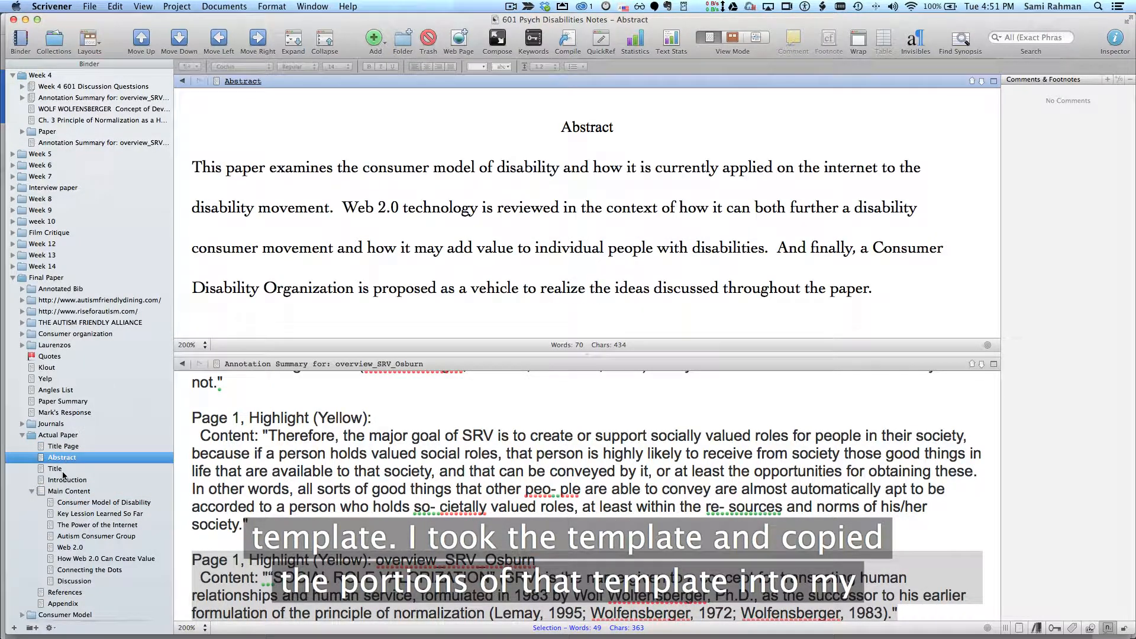
pyautogui.click(63, 469)
pyautogui.click(65, 480)
pyautogui.click(70, 491)
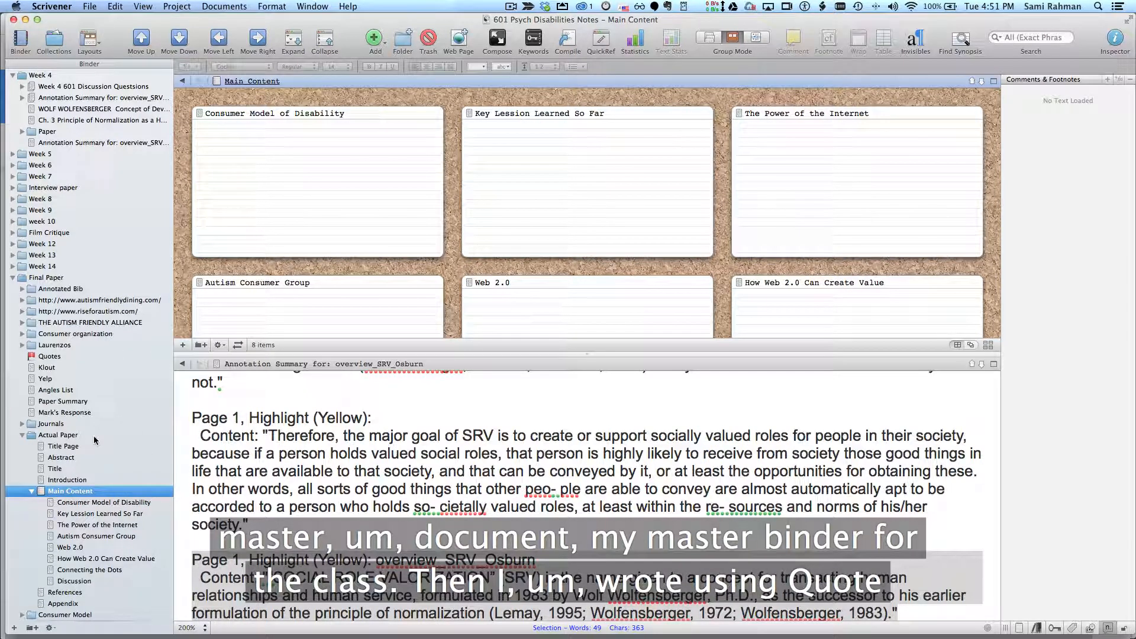
# Review the Main Content sections from Consumer Model of Disability through Autism Consumer Group.
pyautogui.click(85, 503)
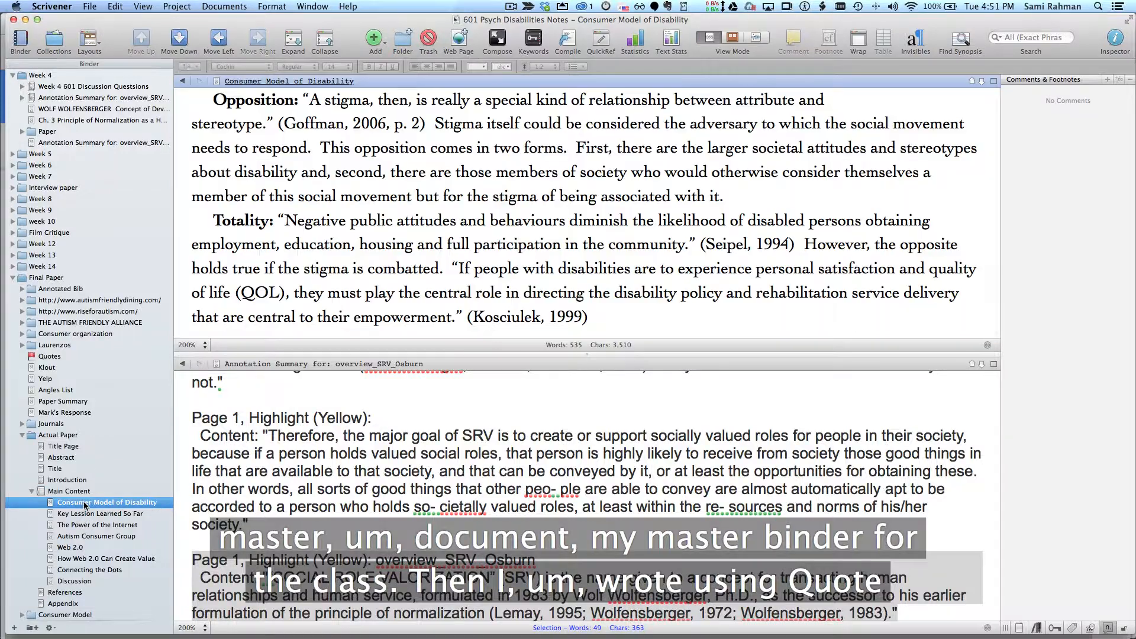
pyautogui.click(85, 514)
pyautogui.click(85, 524)
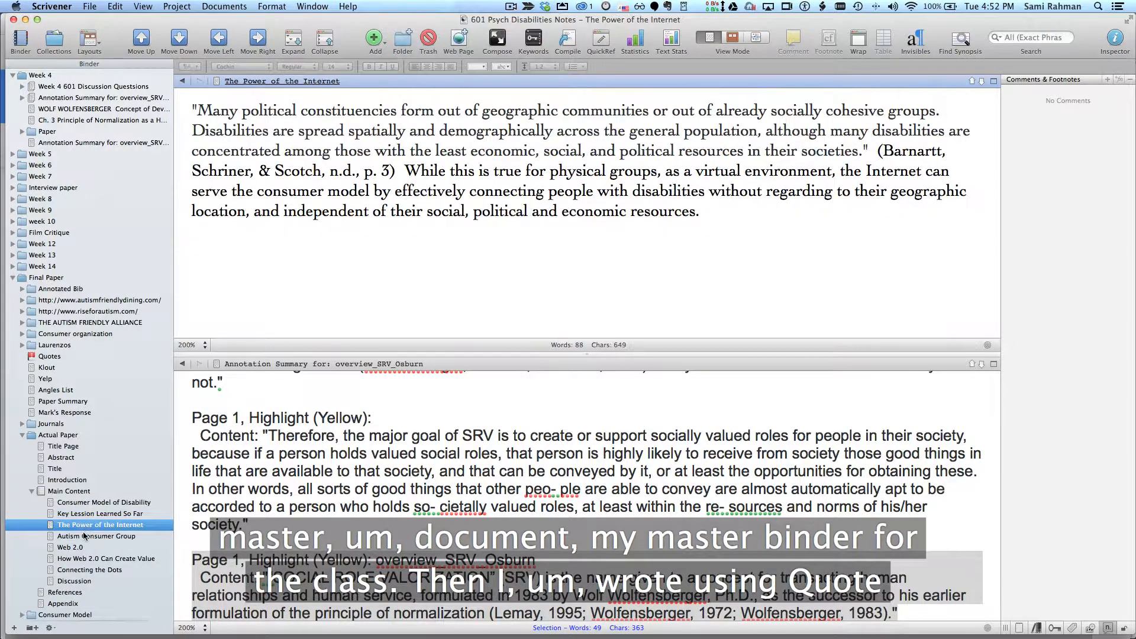
pyautogui.click(79, 536)
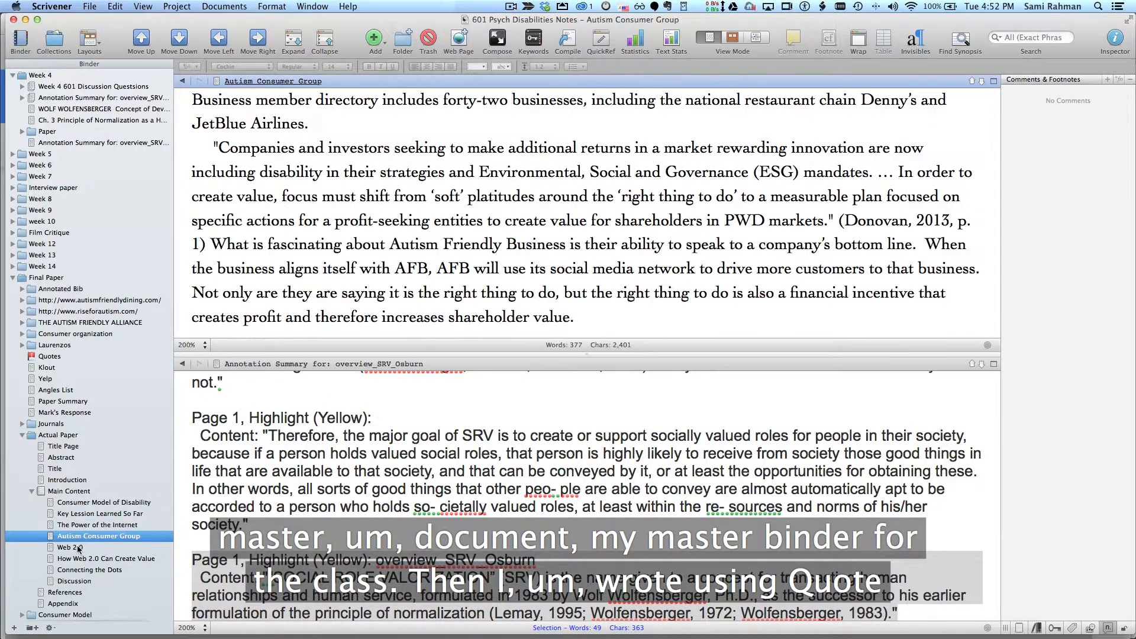
# Remove the editor split and review the Main Content sections from Web 2.0 through Discussion.
pyautogui.click(994, 82)
pyautogui.click(83, 548)
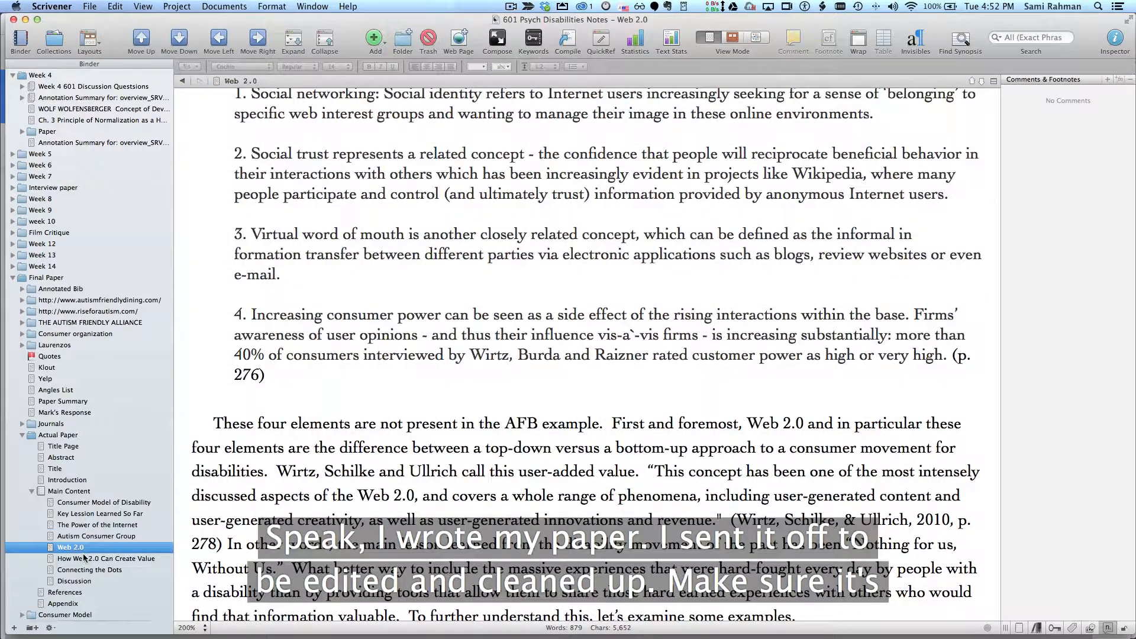
pyautogui.click(85, 558)
pyautogui.click(79, 569)
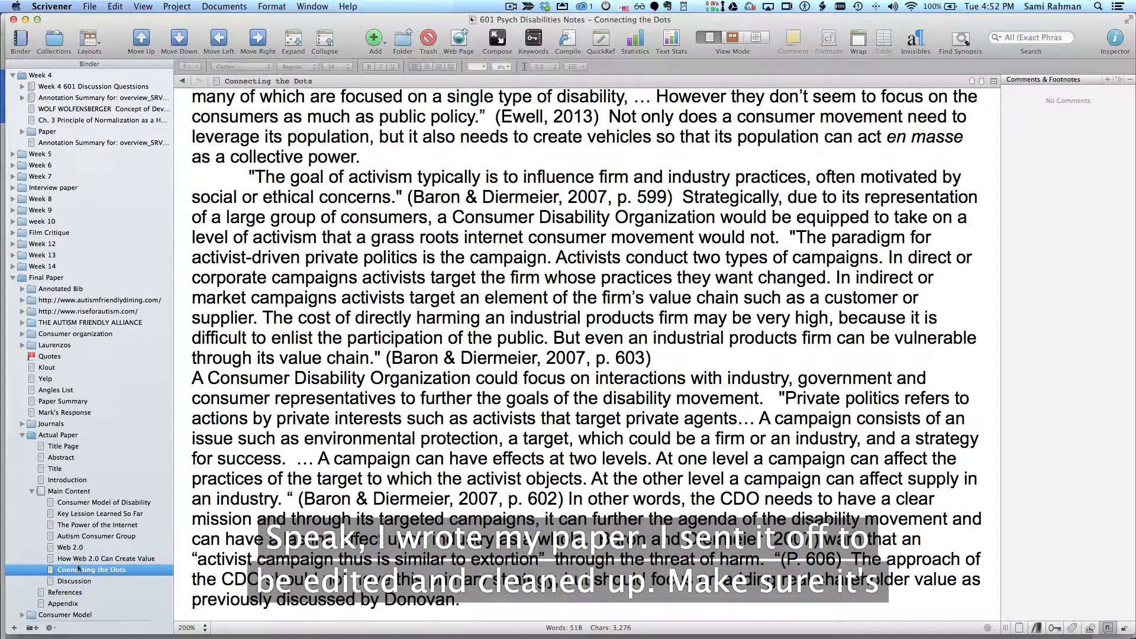
pyautogui.click(75, 581)
pyautogui.scroll(-2, 73, 561)
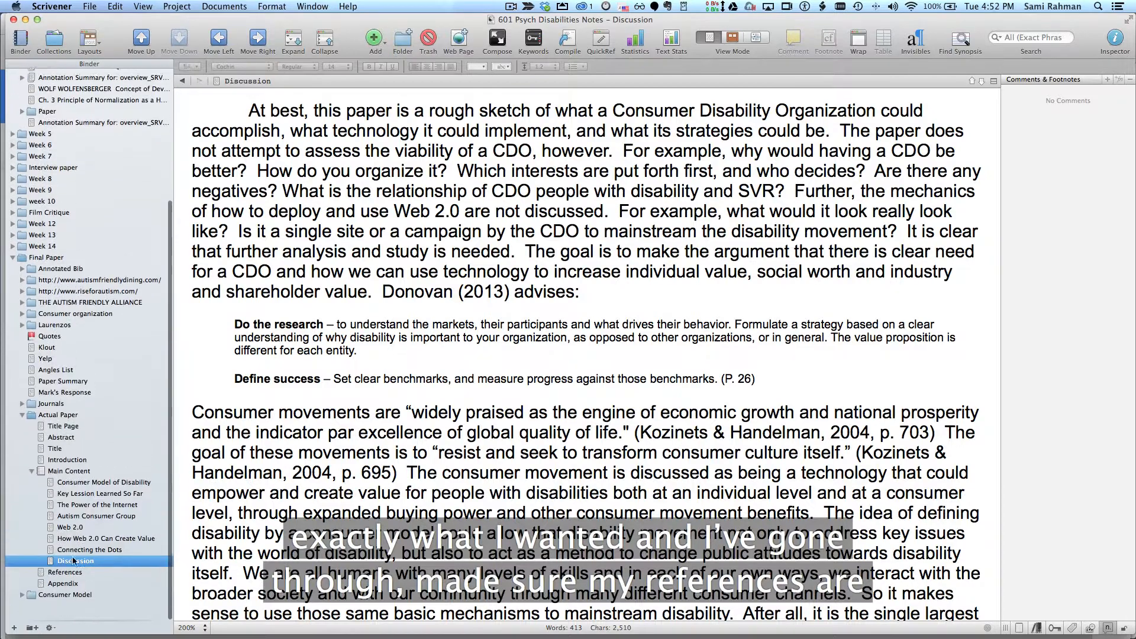
# Check the paper's References and Appendix, as well as its Abstract and Introduction.
pyautogui.scroll(2, 73, 561)
pyautogui.click(68, 591)
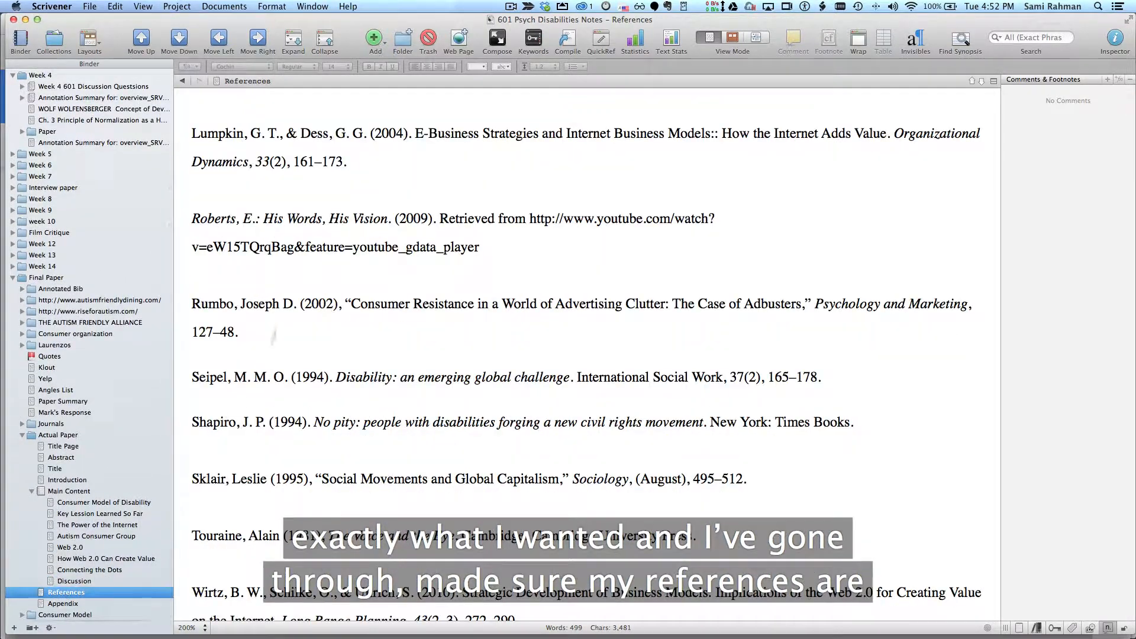
pyautogui.click(63, 604)
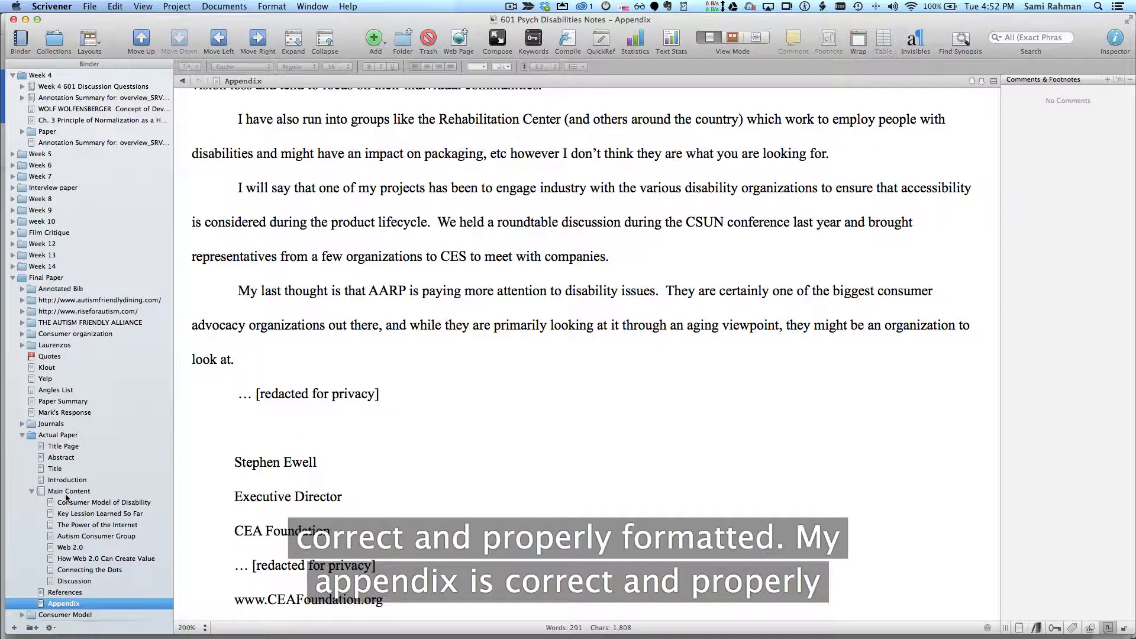
pyautogui.click(62, 459)
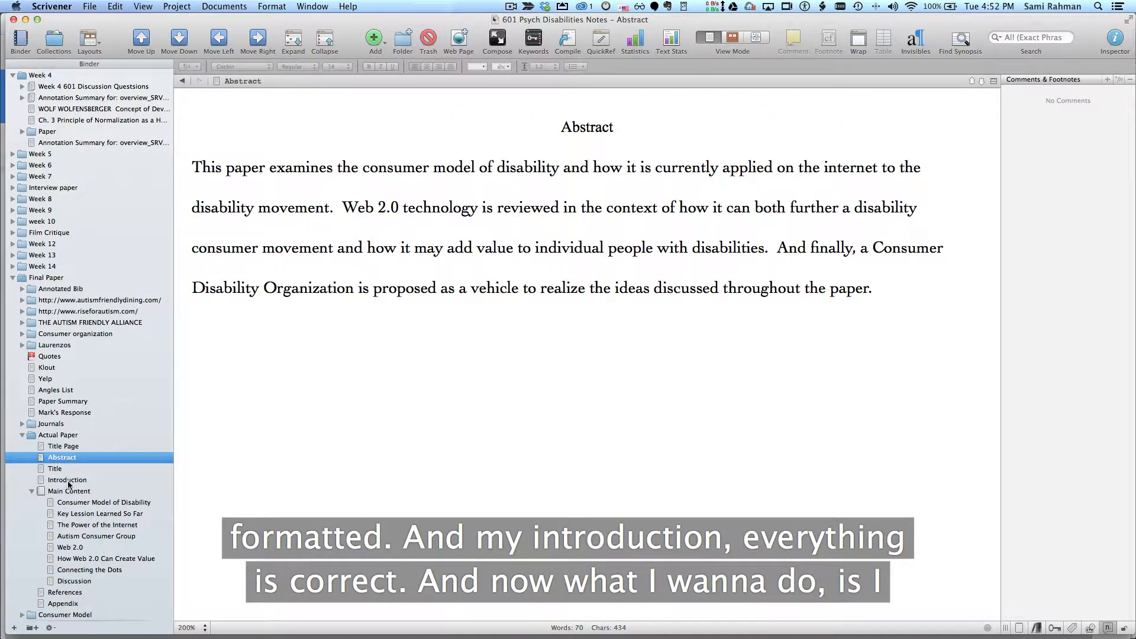
pyautogui.click(68, 481)
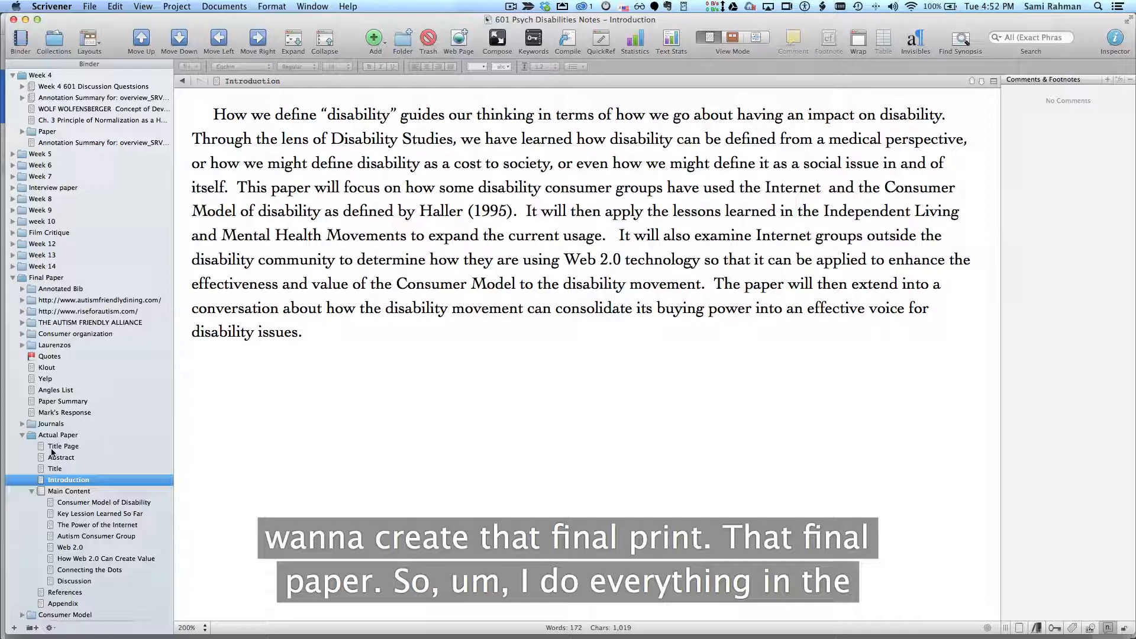
# Collapse the Week 4 folder in the binder and return to the Actual Paper folder.
pyautogui.scroll(2, 52, 452)
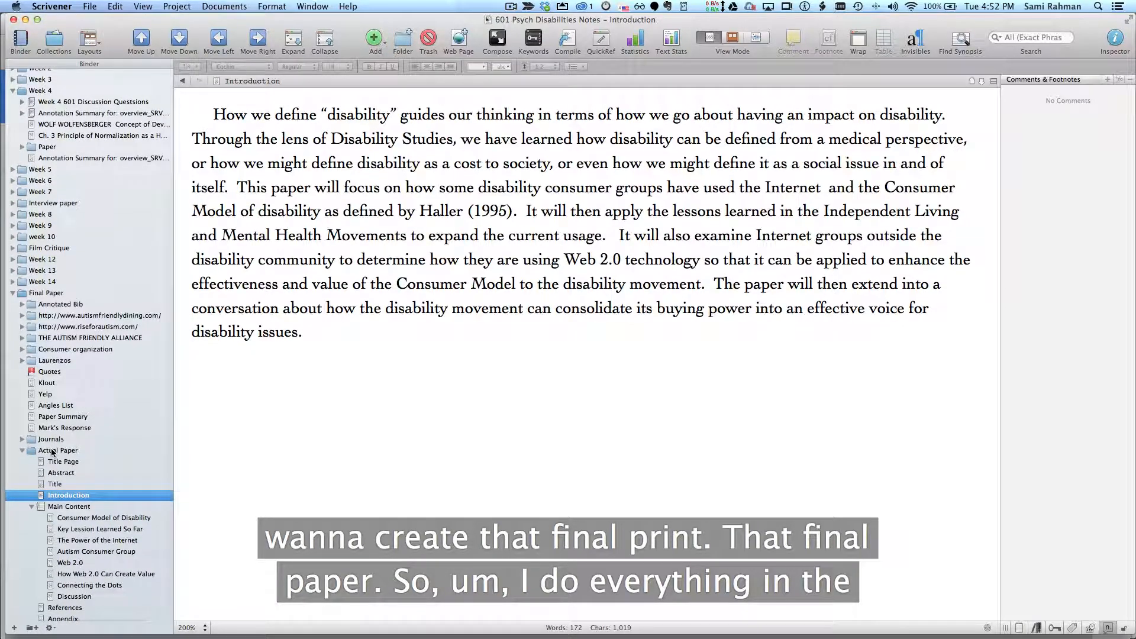
pyautogui.scroll(10, 52, 452)
pyautogui.click(13, 149)
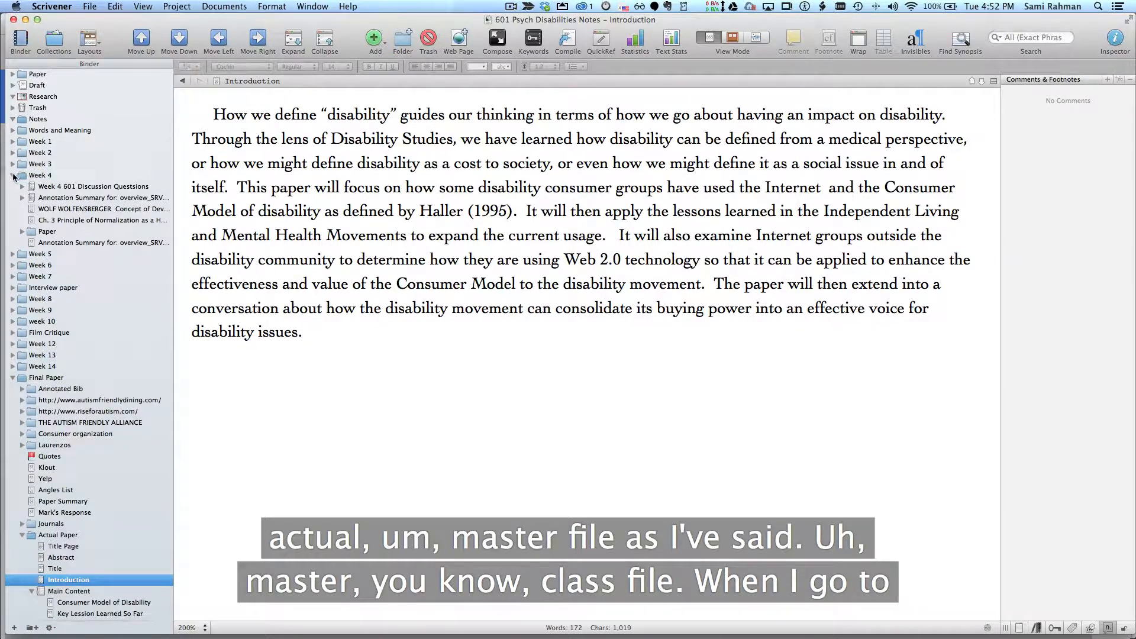
pyautogui.click(13, 175)
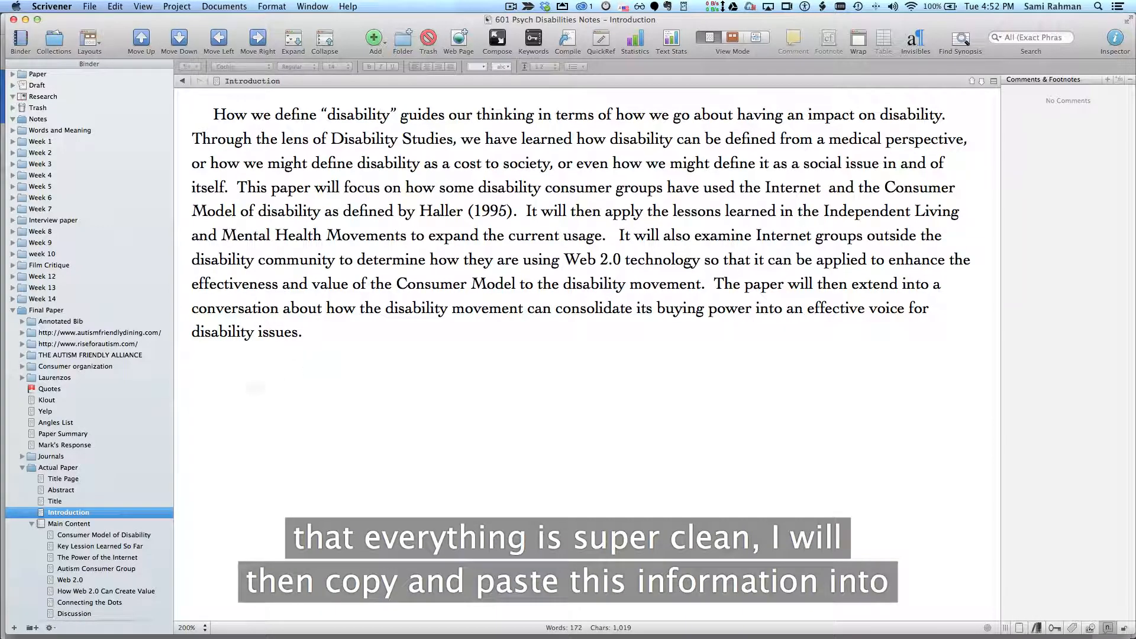
pyautogui.scroll(-3, 74, 521)
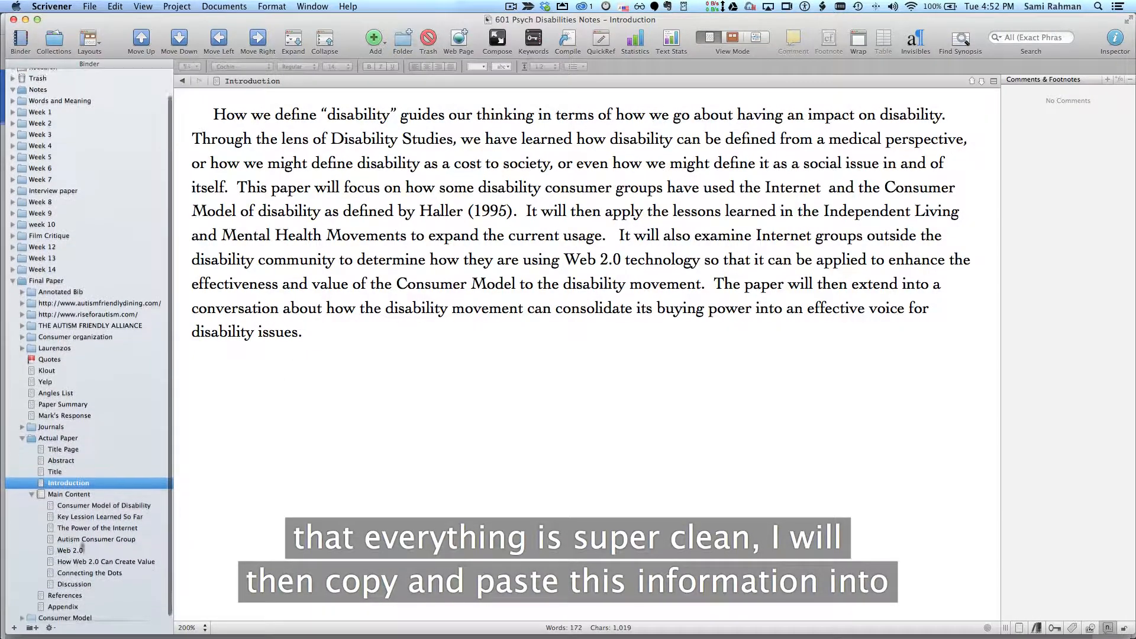
pyautogui.scroll(-1, 83, 547)
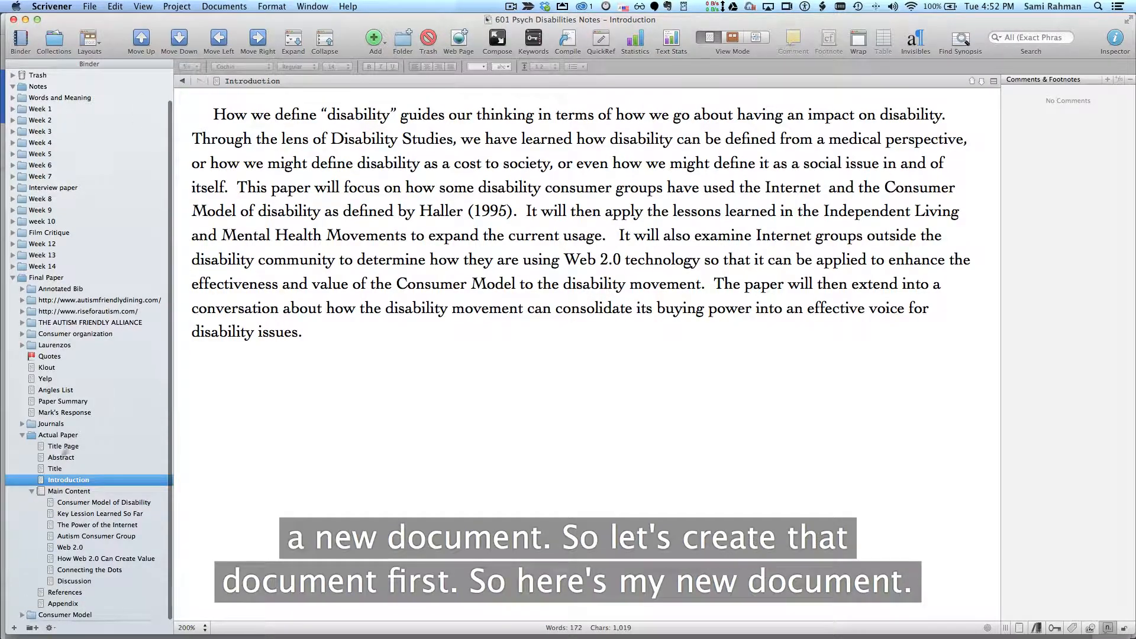
# Start a new project from the Paper (APA) template in the Non-Fiction category.
pyautogui.click(90, 6)
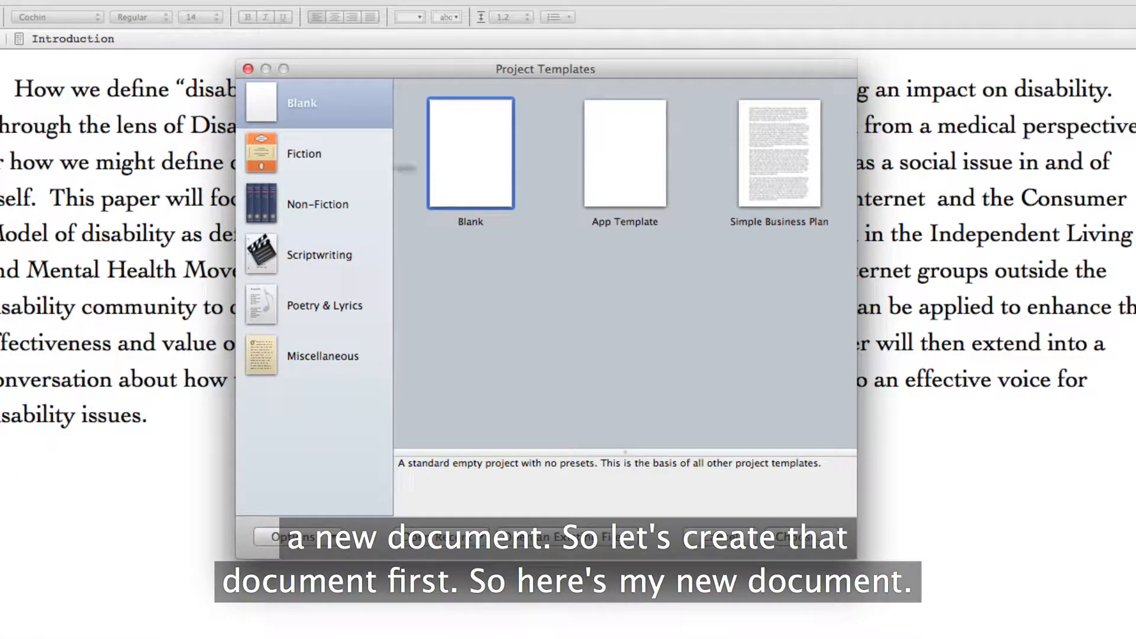
pyautogui.click(313, 204)
pyautogui.click(592, 335)
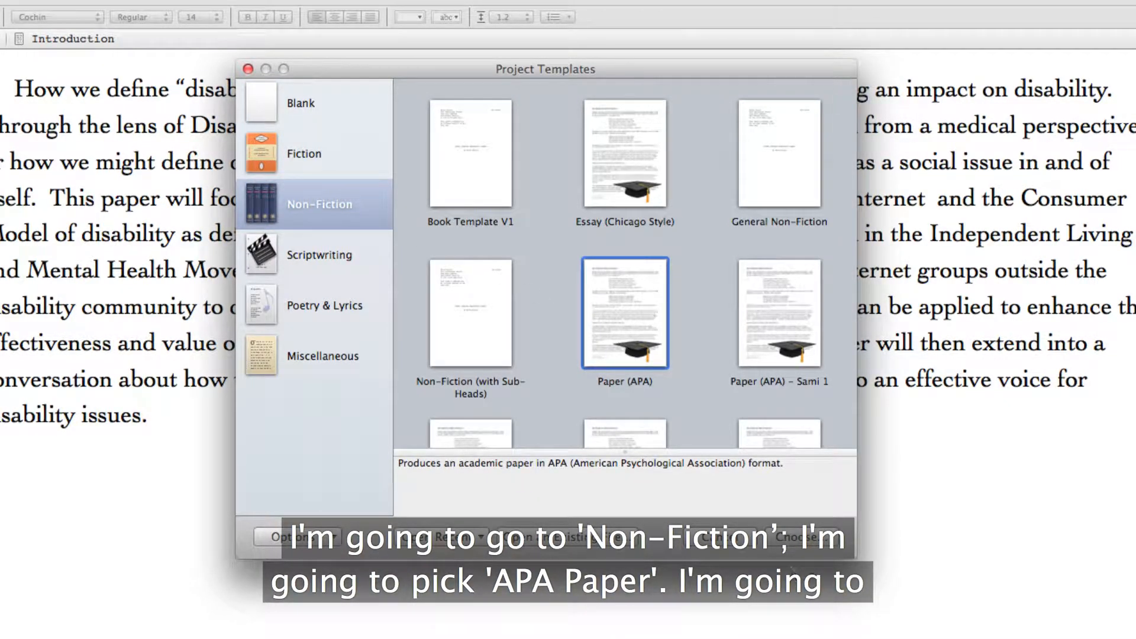
pyautogui.click(799, 538)
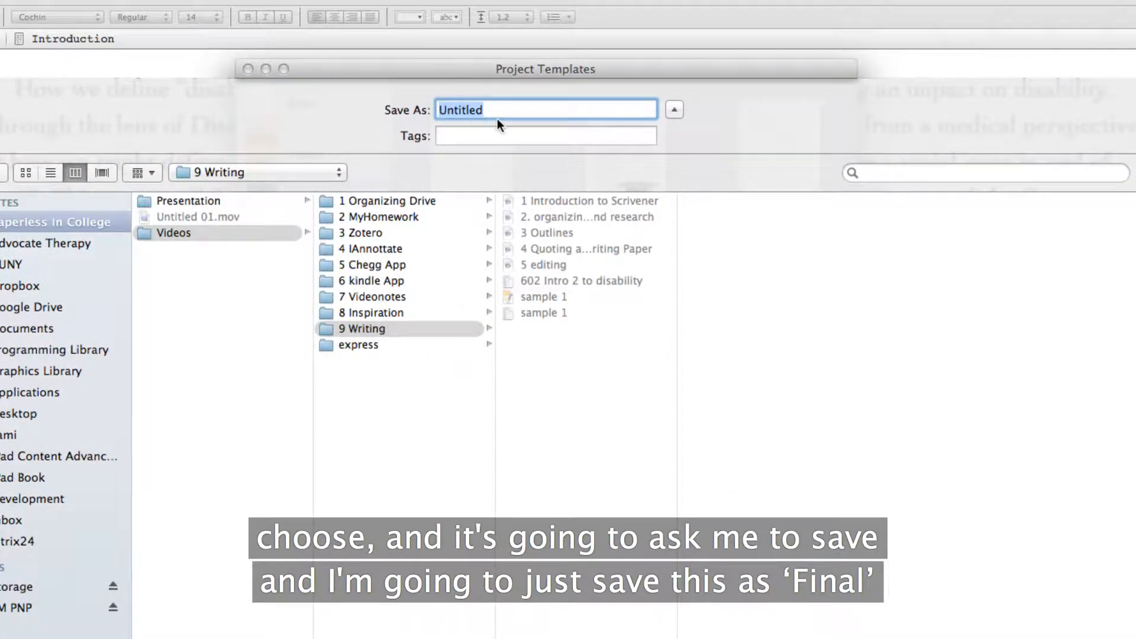
# Name the new project Title Of Paper and create it in the 9 Writing folder.
pyautogui.write('Final')
pyautogui.press('BackSpace')
pyautogui.press('BackSpace')
pyautogui.press('BackSpace')
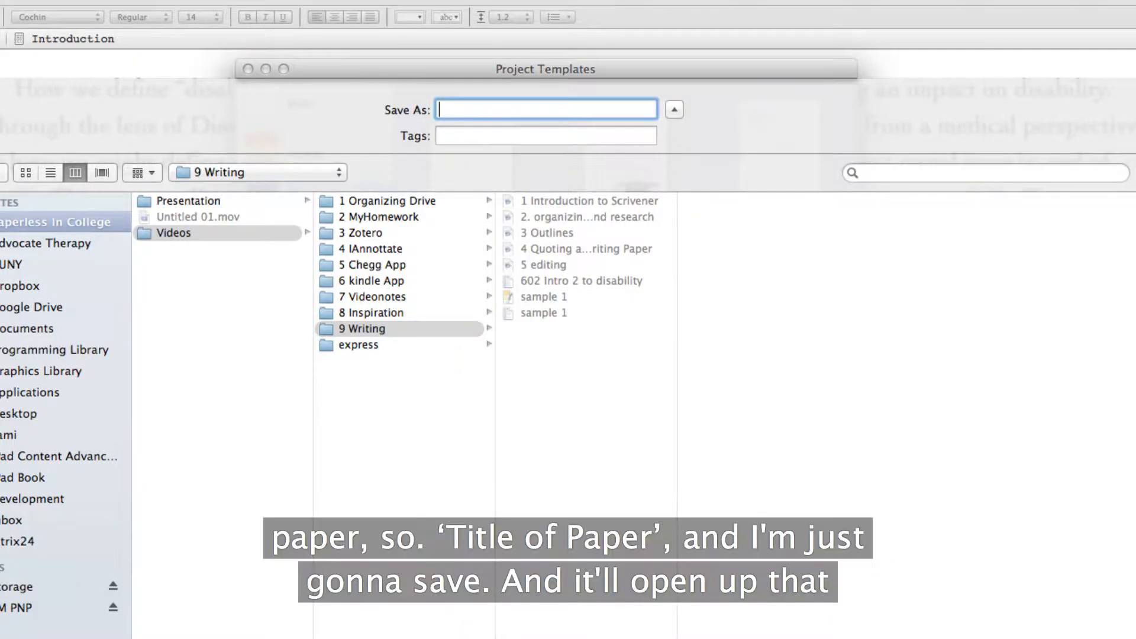
pyautogui.write('Title Of Paper')
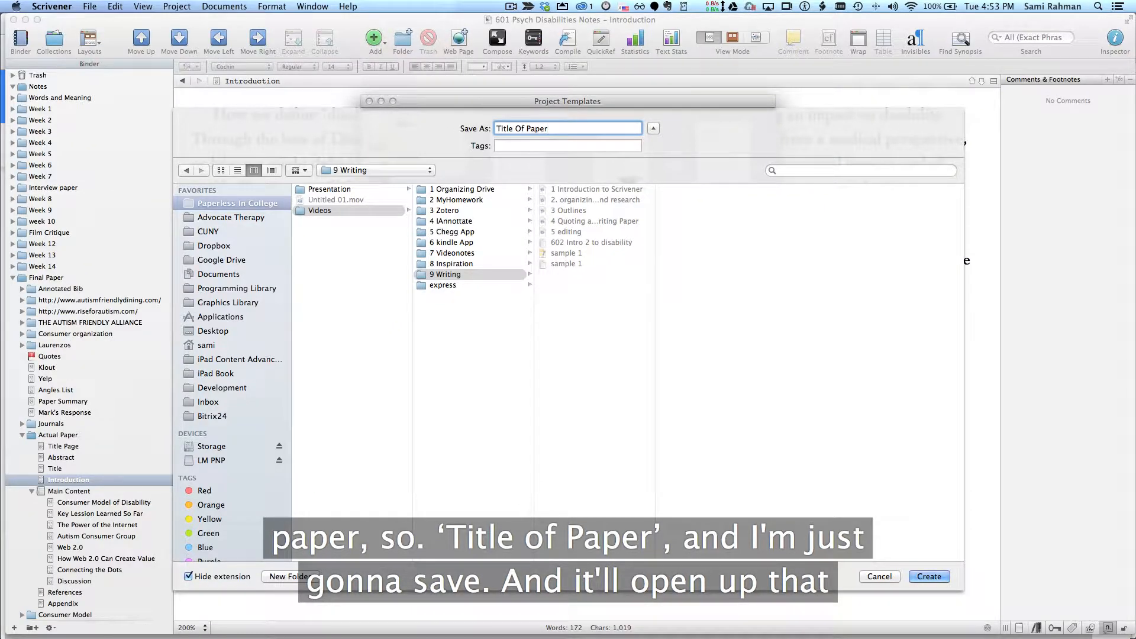
pyautogui.press('Return')
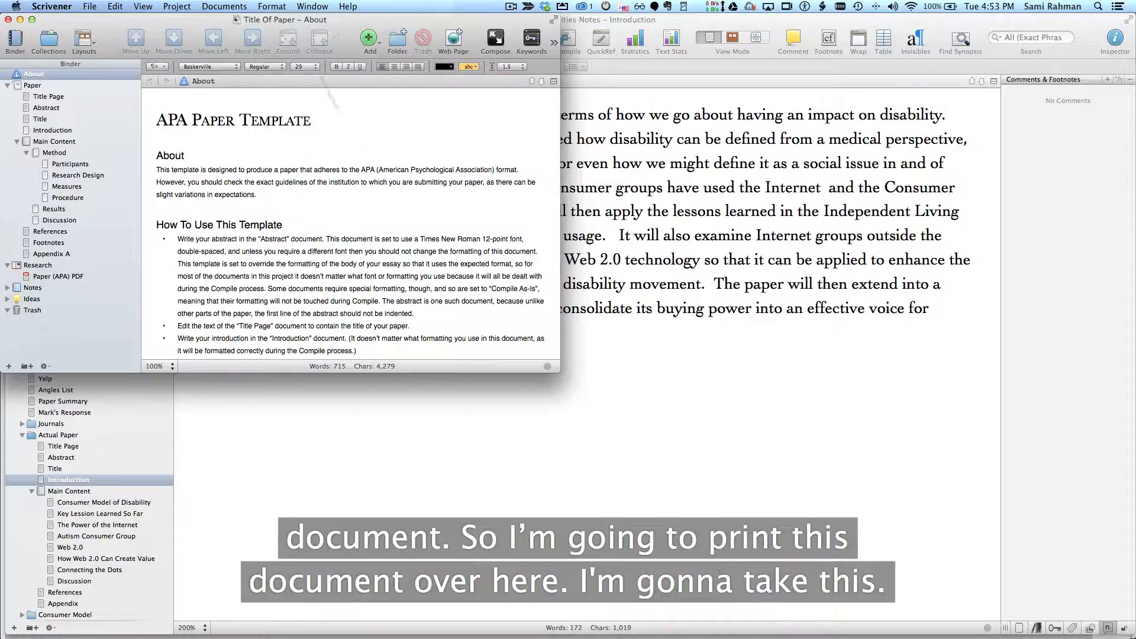
# Resize the Title Of Paper and 601 Psych Disabilities Notes project windows so they sit side by side.
pyautogui.moveTo(556, 371); pyautogui.dragTo(359, 635)
pyautogui.click(388, 507)
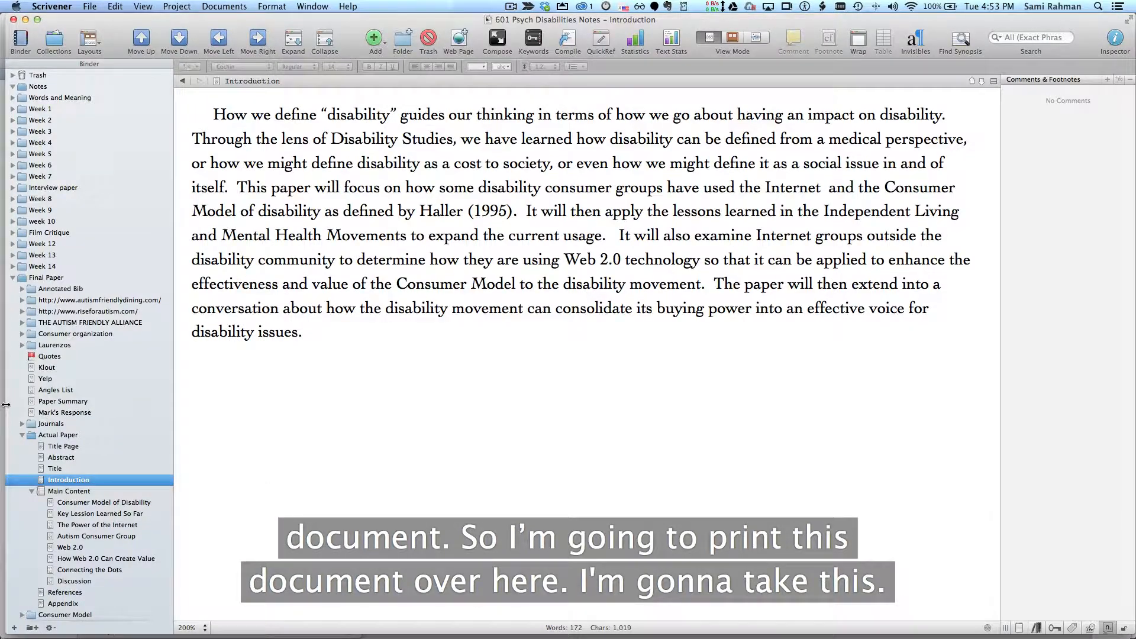
pyautogui.moveTo(6, 405); pyautogui.dragTo(586, 405)
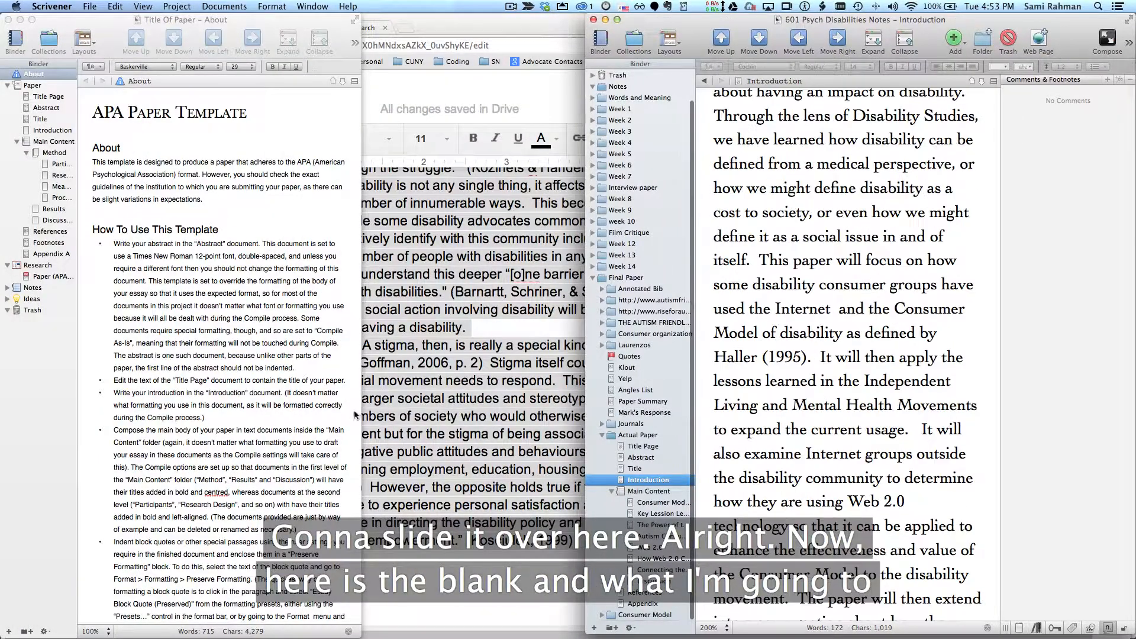
pyautogui.click(356, 406)
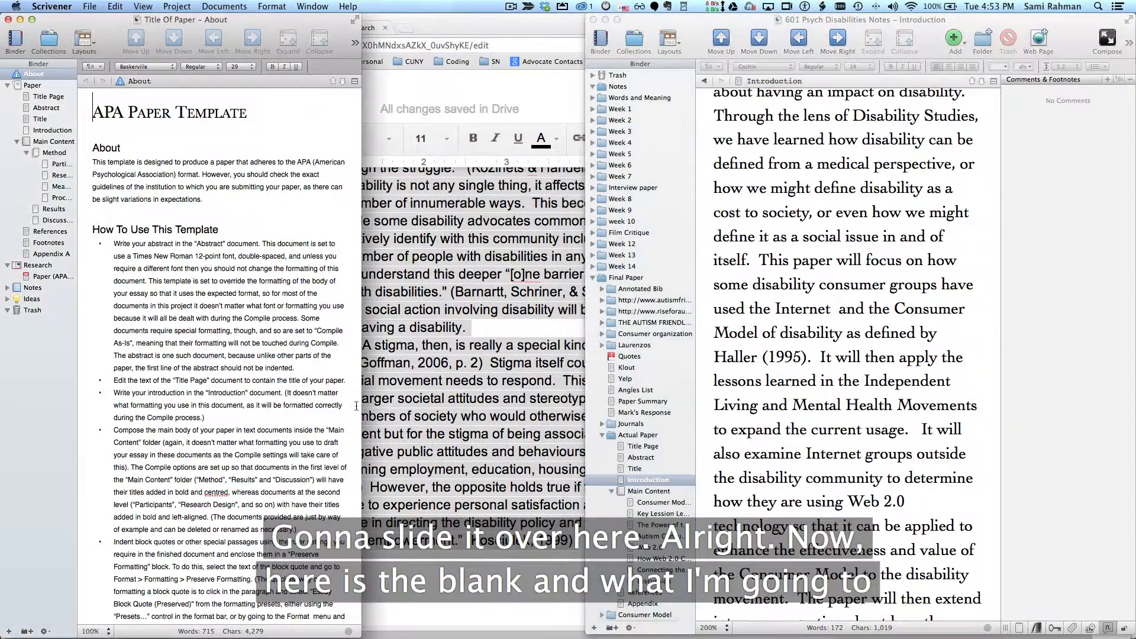
pyautogui.moveTo(360, 407); pyautogui.dragTo(583, 407)
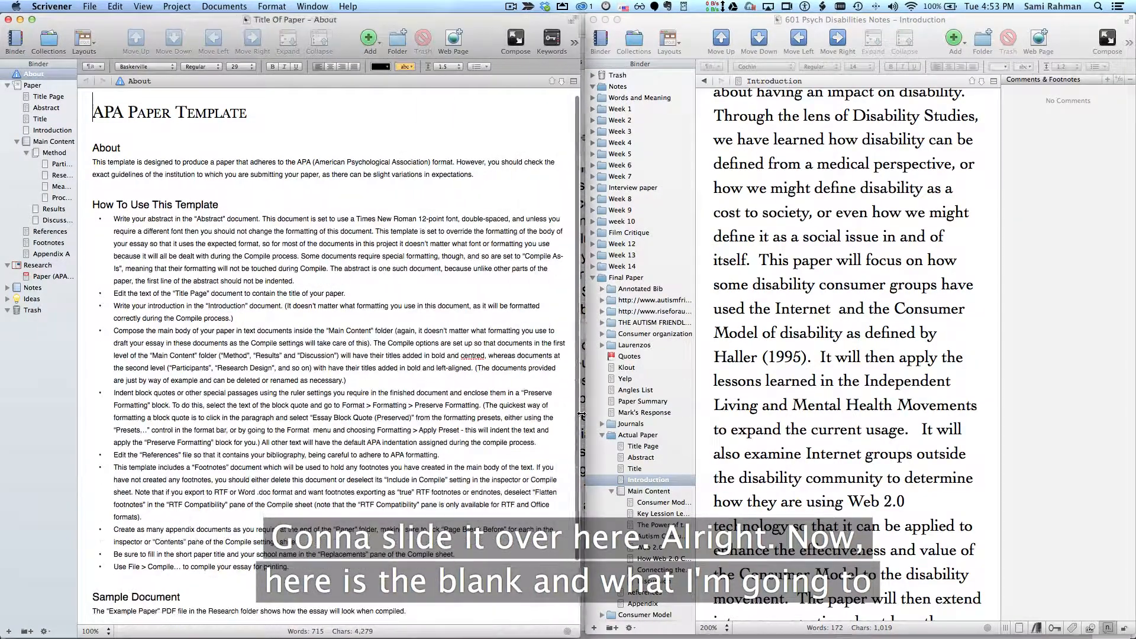
# Move all template documents from Title Page to Appendix A in the new project to the trash and collapse the Trash folder.
pyautogui.click(49, 96)
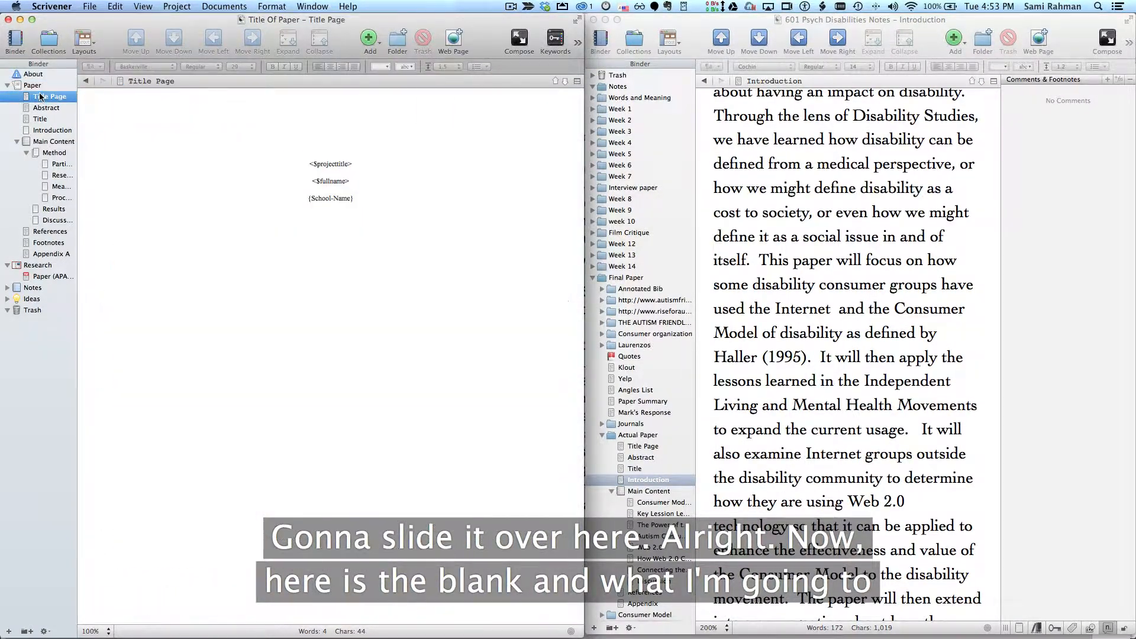
pyautogui.keyDown('shift'); pyautogui.click(34, 254); pyautogui.keyUp('shift')
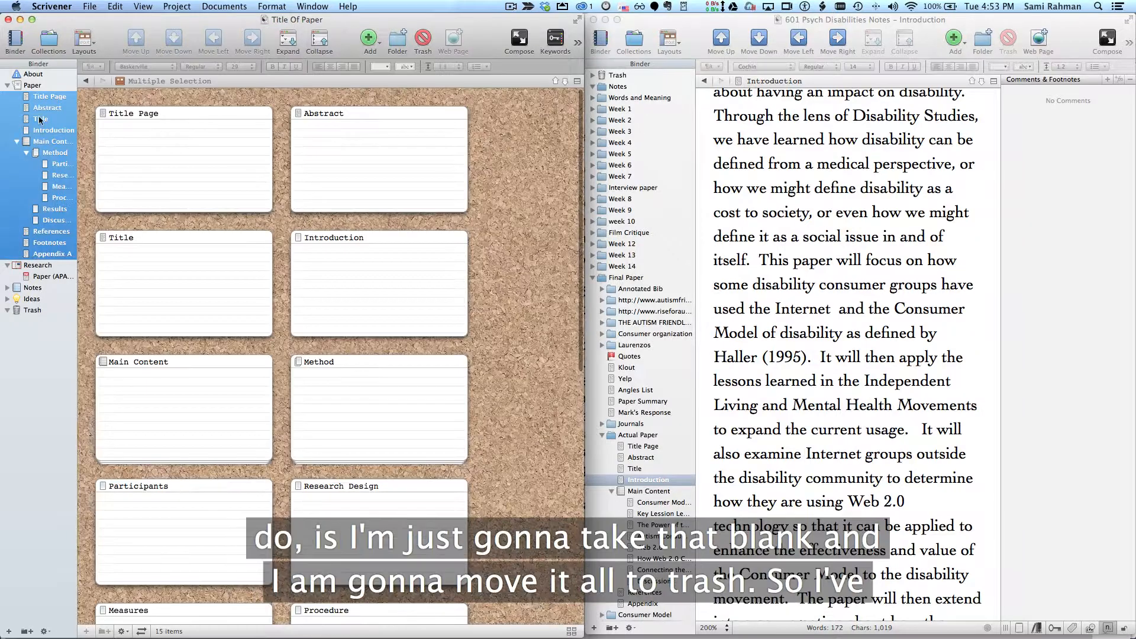
pyautogui.rightClick(40, 101)
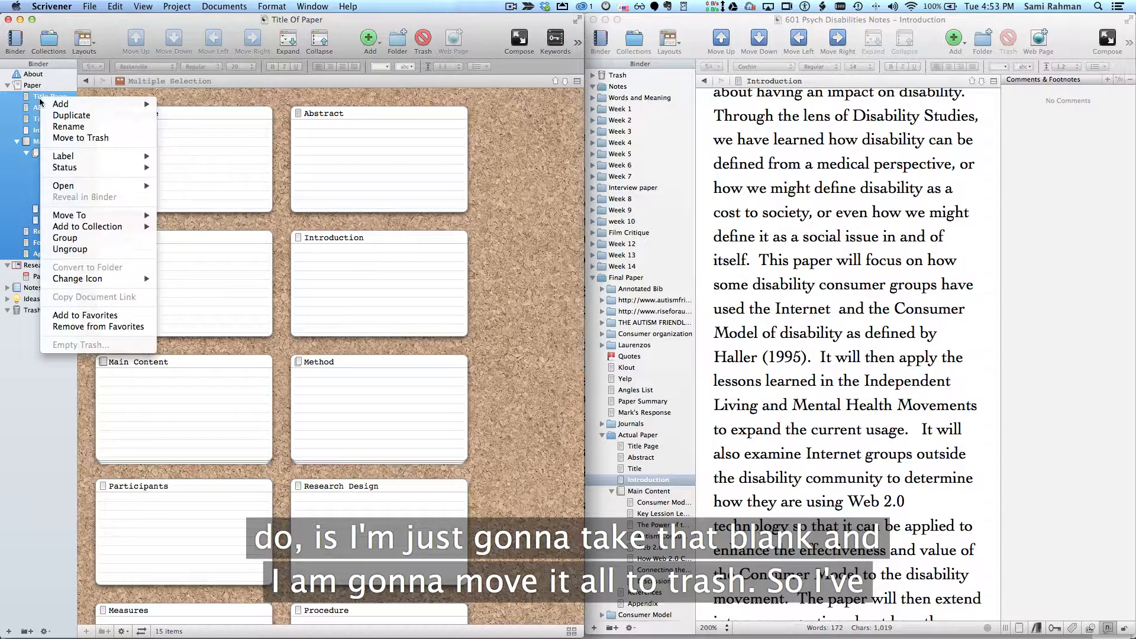
pyautogui.click(66, 138)
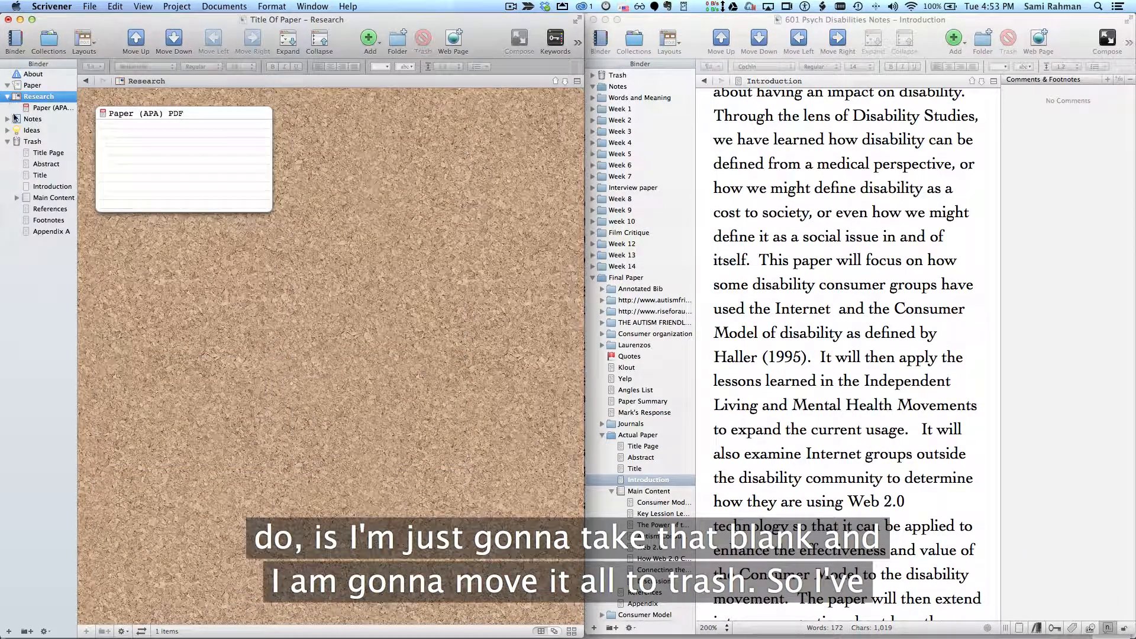
pyautogui.click(8, 142)
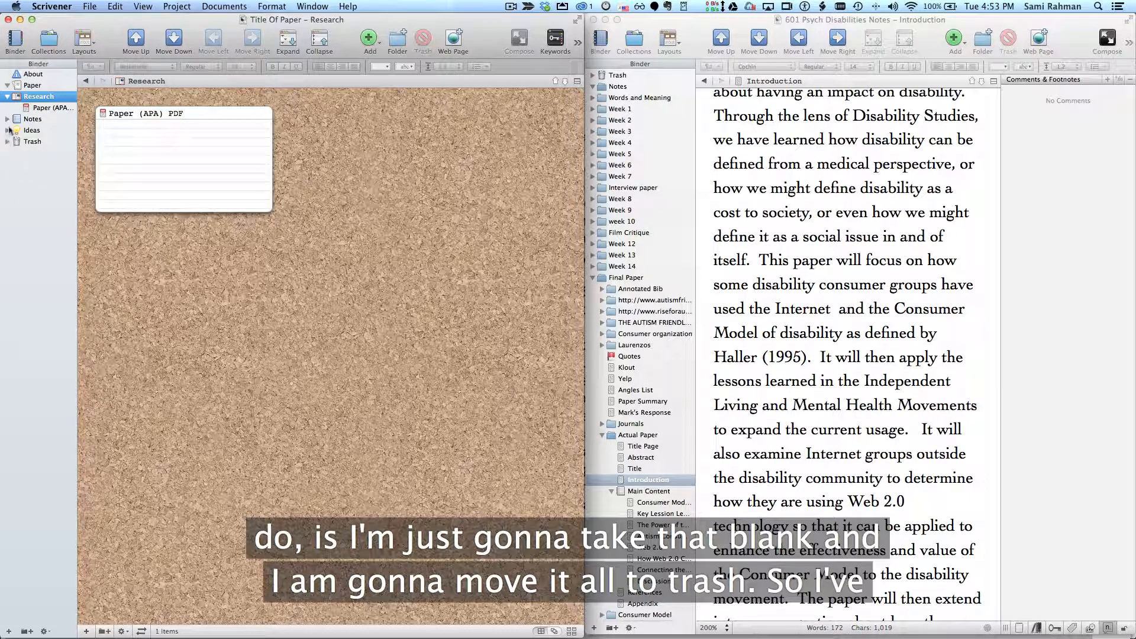
# Copy all documents from Title Page to Appendix in the notes project's Actual Paper folder into the new project's Paper folder.
pyautogui.click(7, 97)
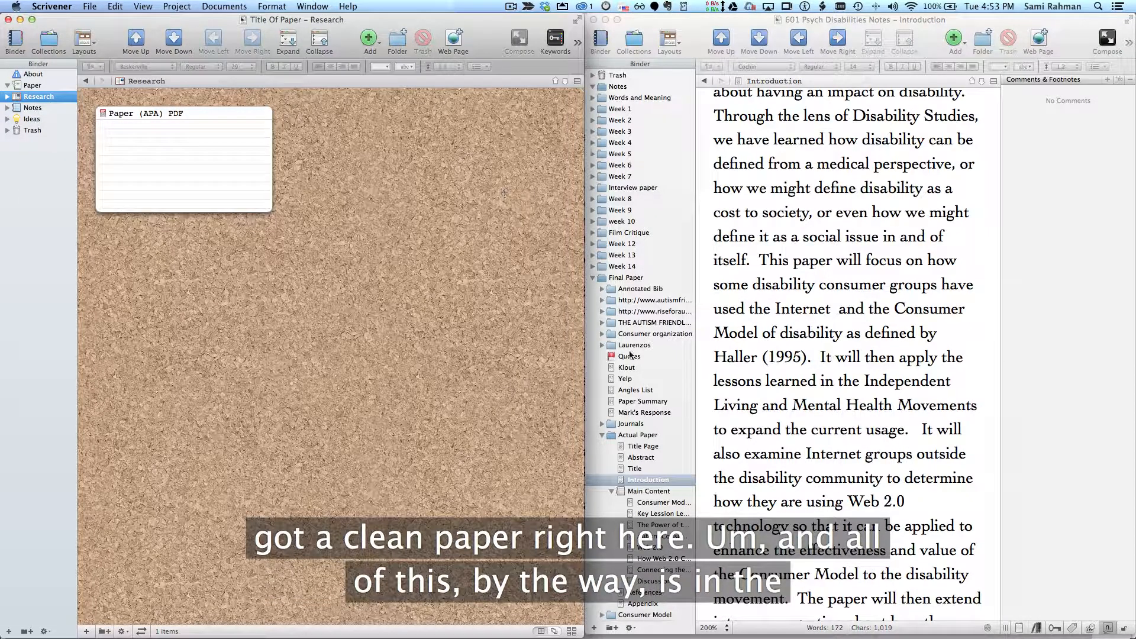
pyautogui.scroll(-2, 629, 354)
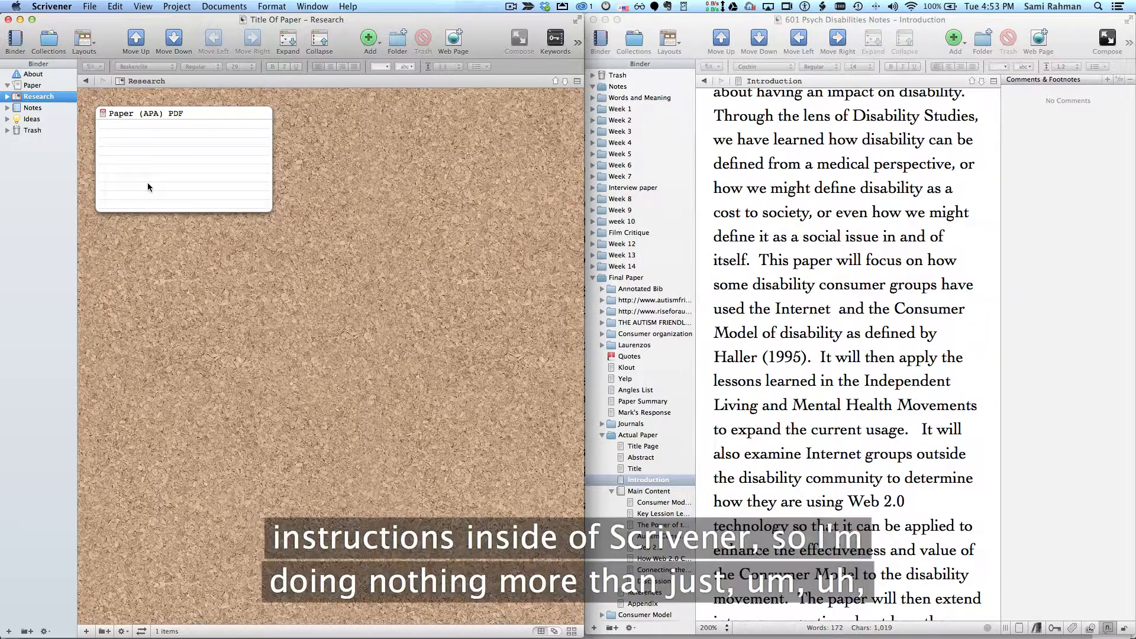
pyautogui.moveTo(148, 183)
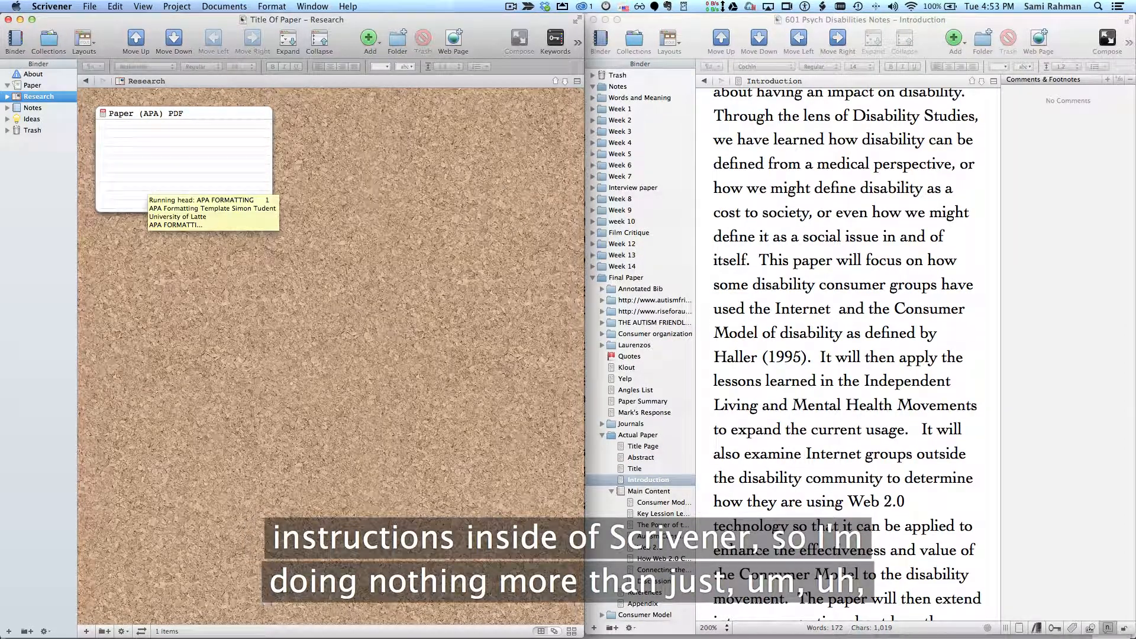
pyautogui.scroll(-1, 623, 447)
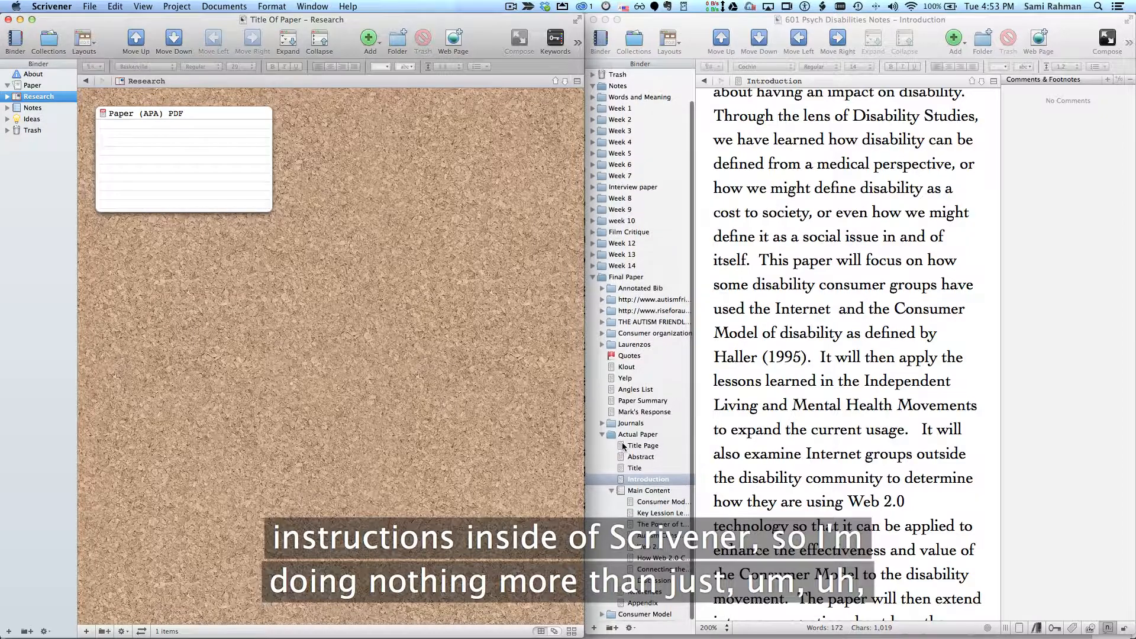
pyautogui.click(624, 447)
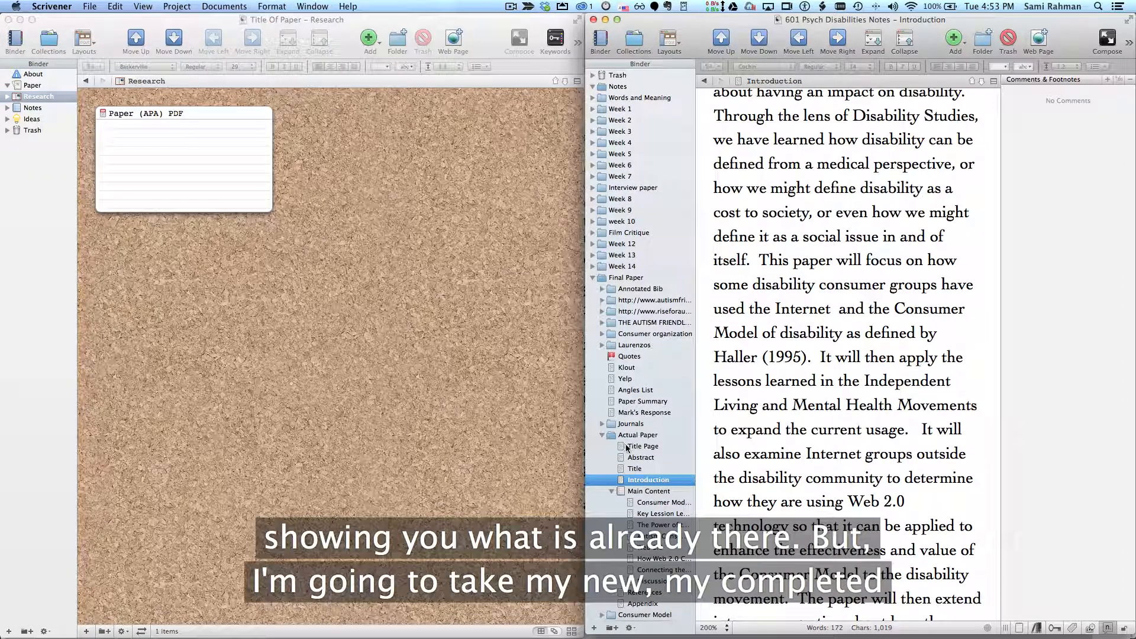
pyautogui.click(629, 448)
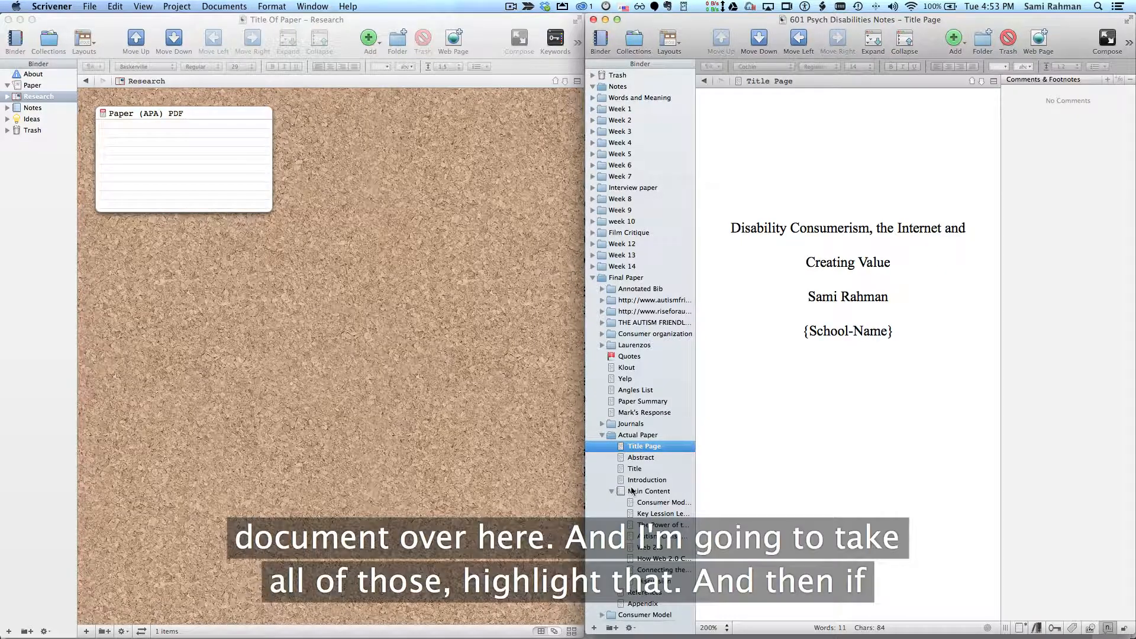
pyautogui.scroll(-1, 631, 490)
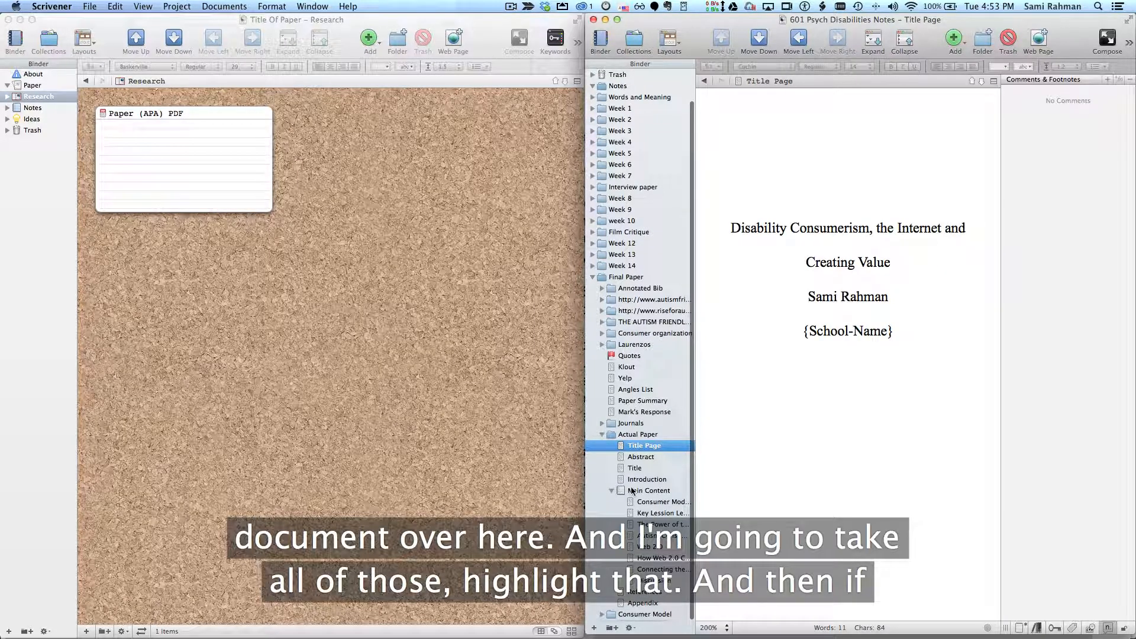
pyautogui.keyDown('shift'); pyautogui.click(639, 604); pyautogui.keyUp('shift')
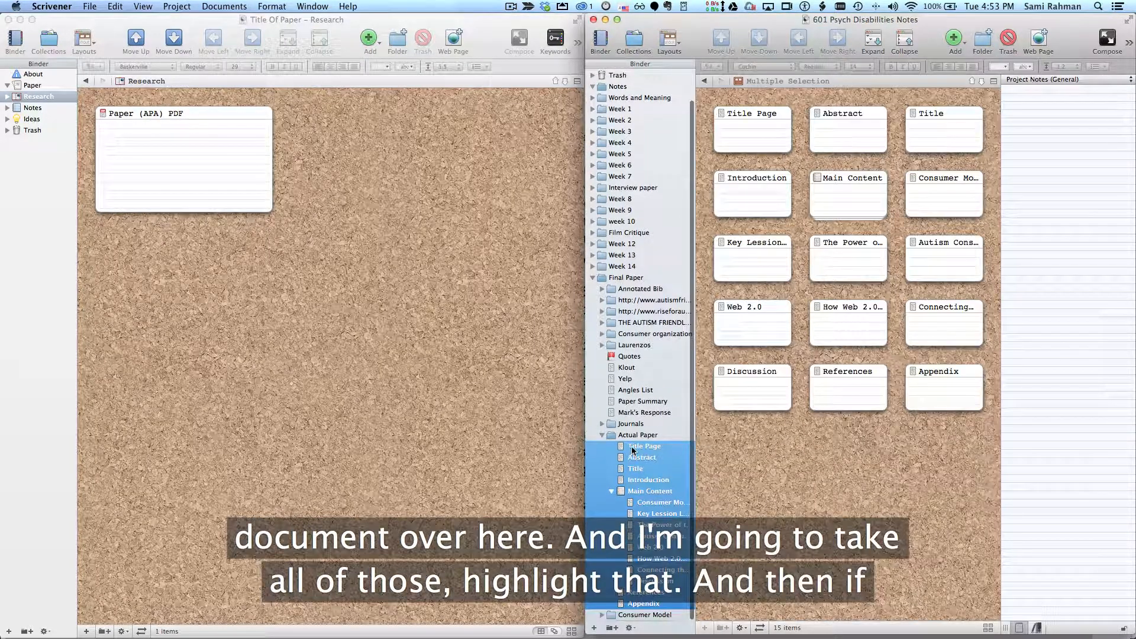
pyautogui.moveTo(632, 450); pyautogui.dragTo(30, 86)
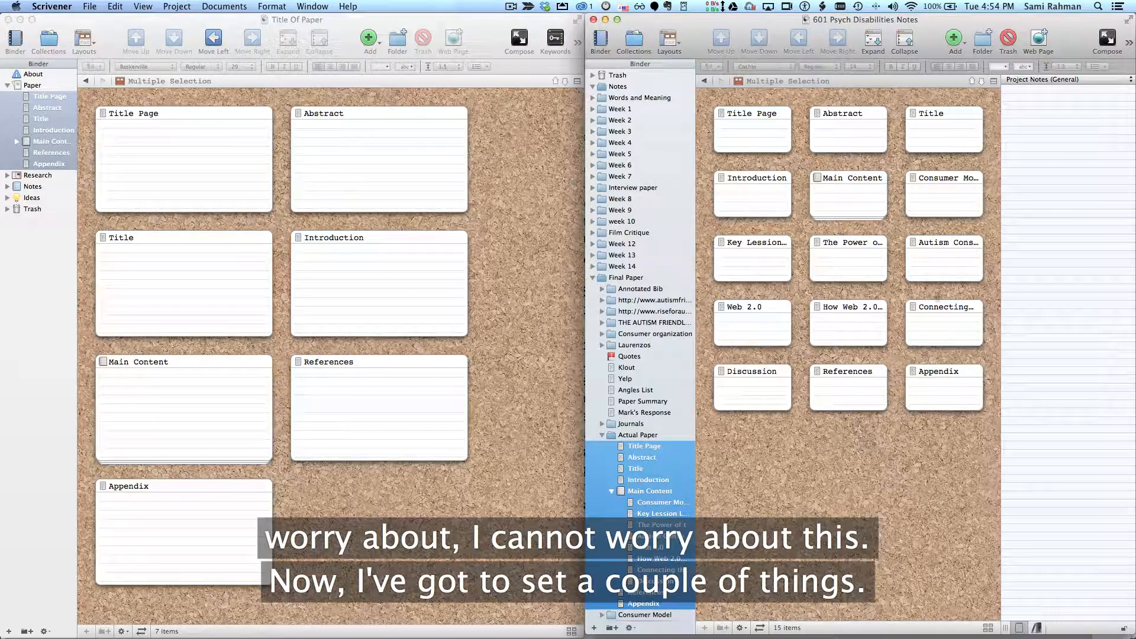
# Widen the Title Of Paper project window to the full width of the screen.
pyautogui.click(523, 196)
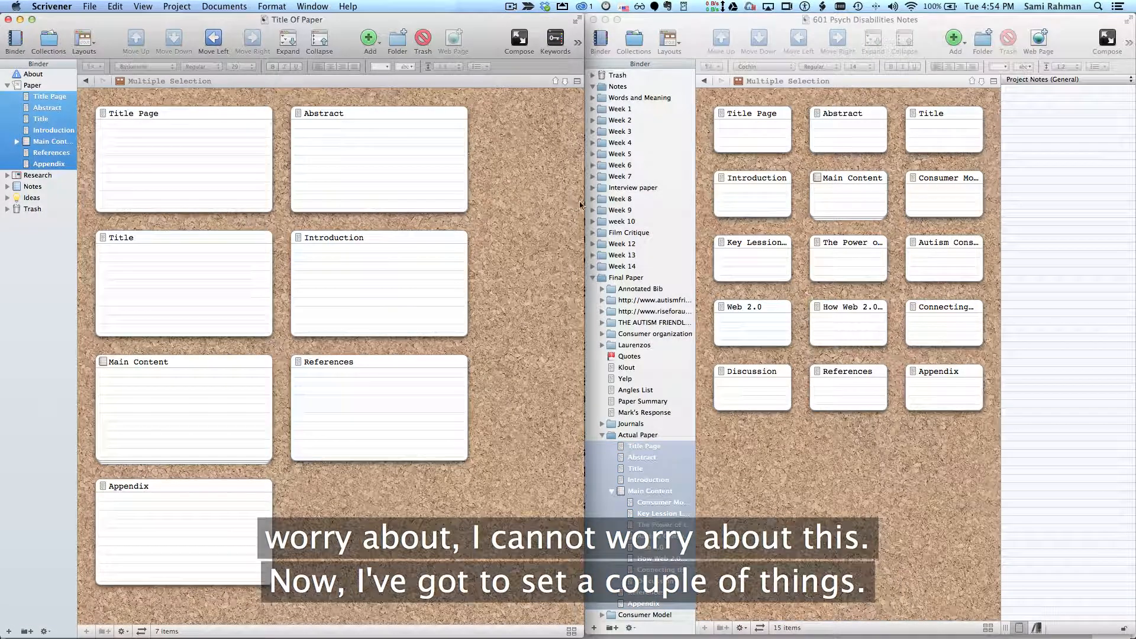
pyautogui.moveTo(586, 203); pyautogui.dragTo(1134, 203)
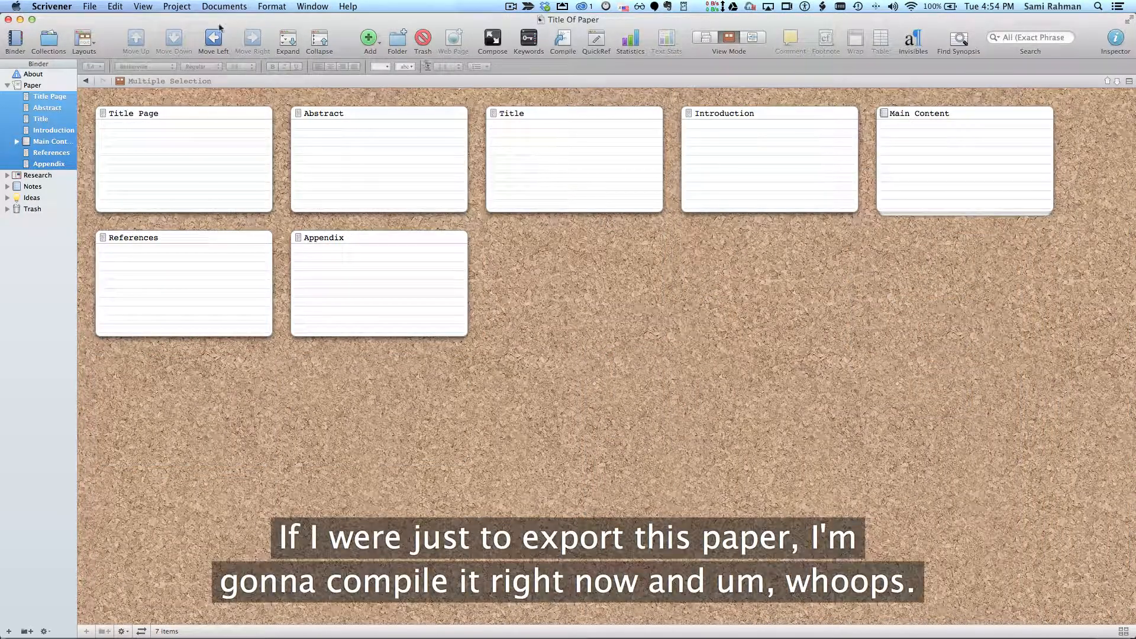
pyautogui.click(492, 39)
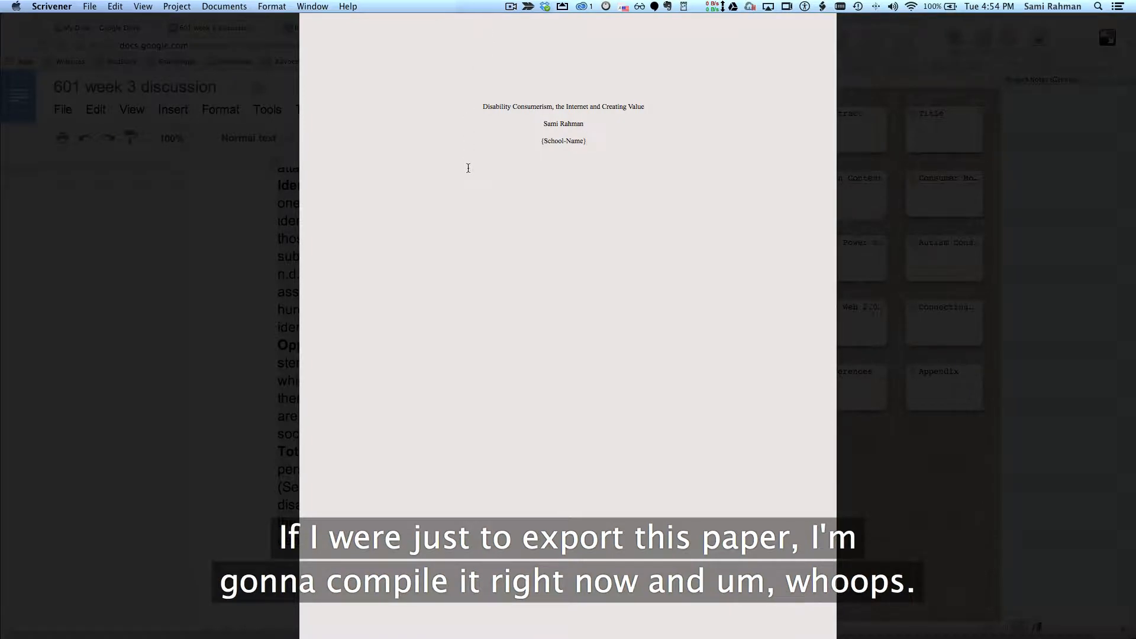
pyautogui.press('Escape')
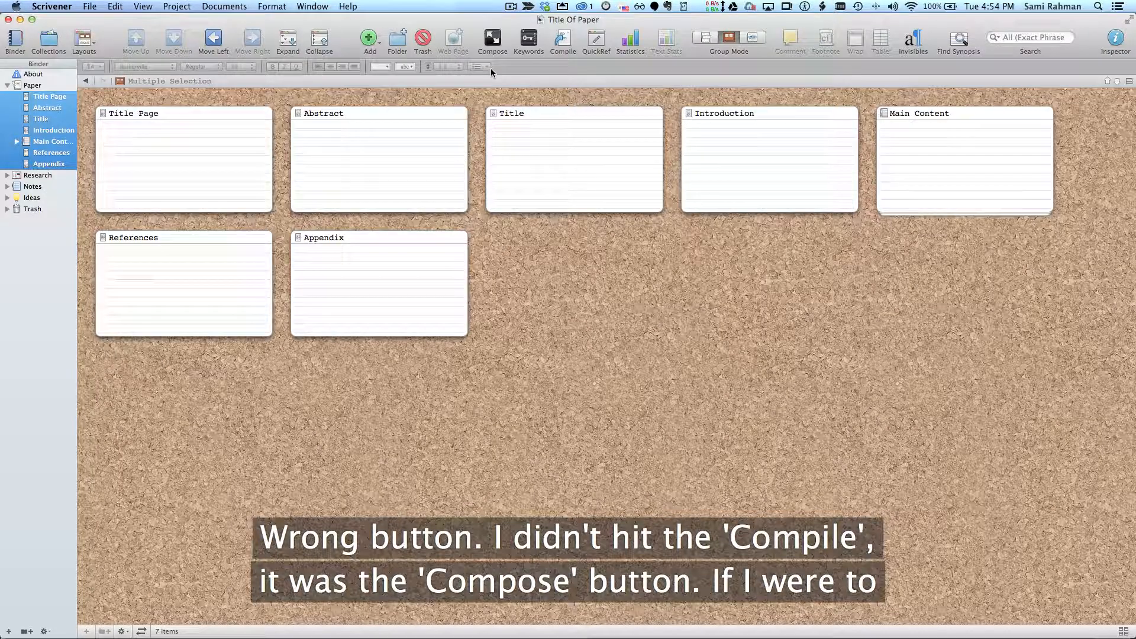
# Open the Compile settings and review the paper's contents, print, separator, formatting and layout options.
pyautogui.click(563, 40)
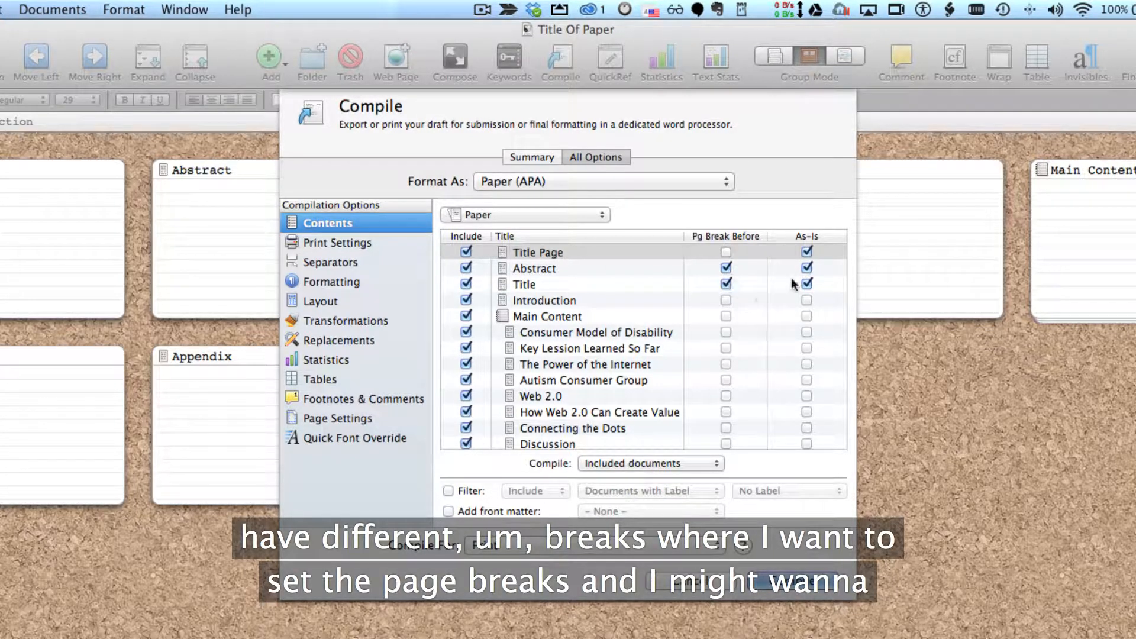
pyautogui.scroll(-2, 603, 364)
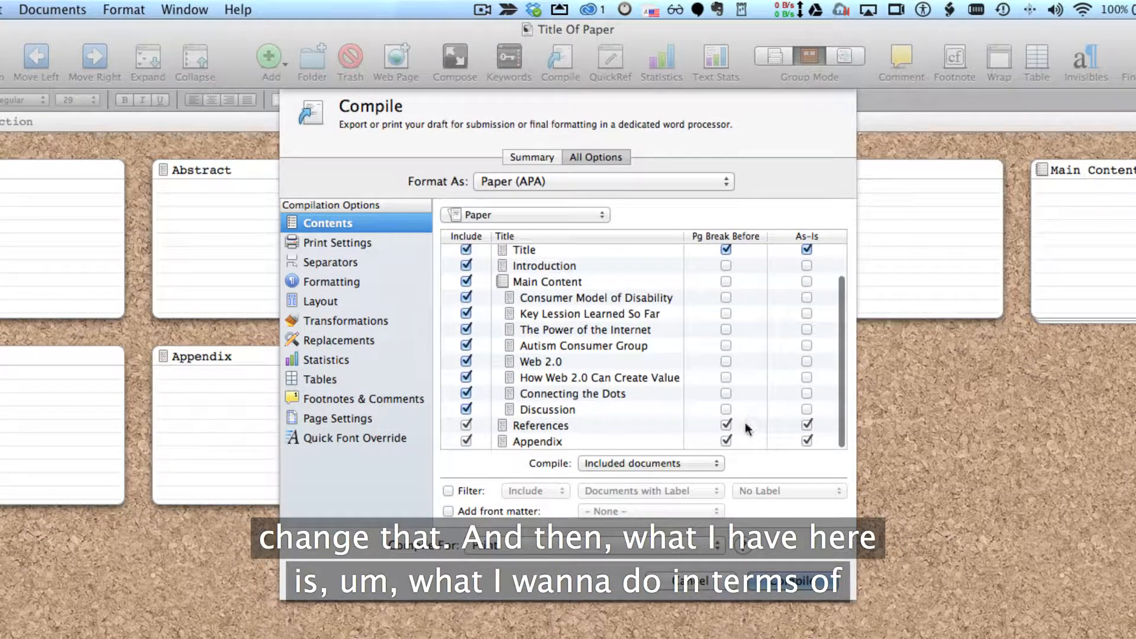
pyautogui.scroll(3, 780, 426)
pyautogui.click(348, 244)
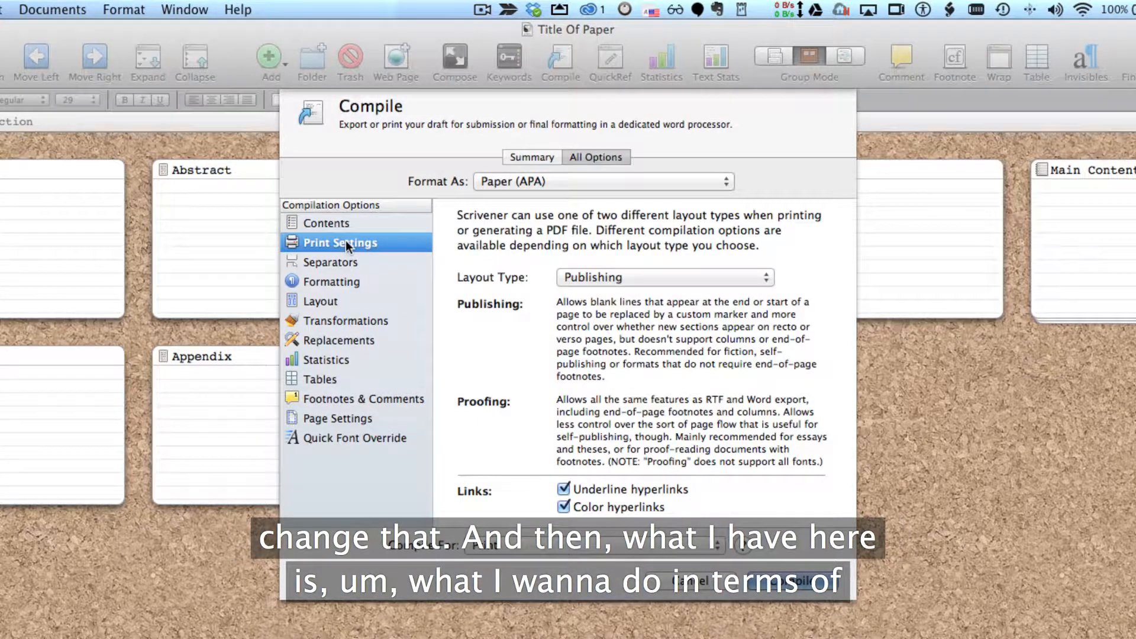
pyautogui.click(338, 264)
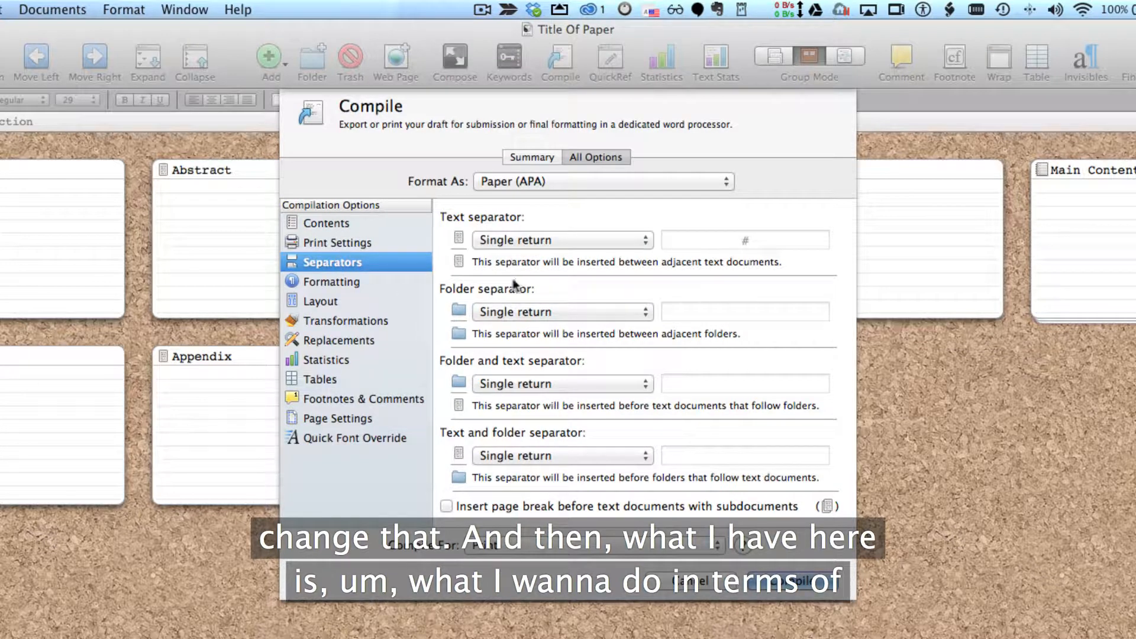
pyautogui.click(345, 282)
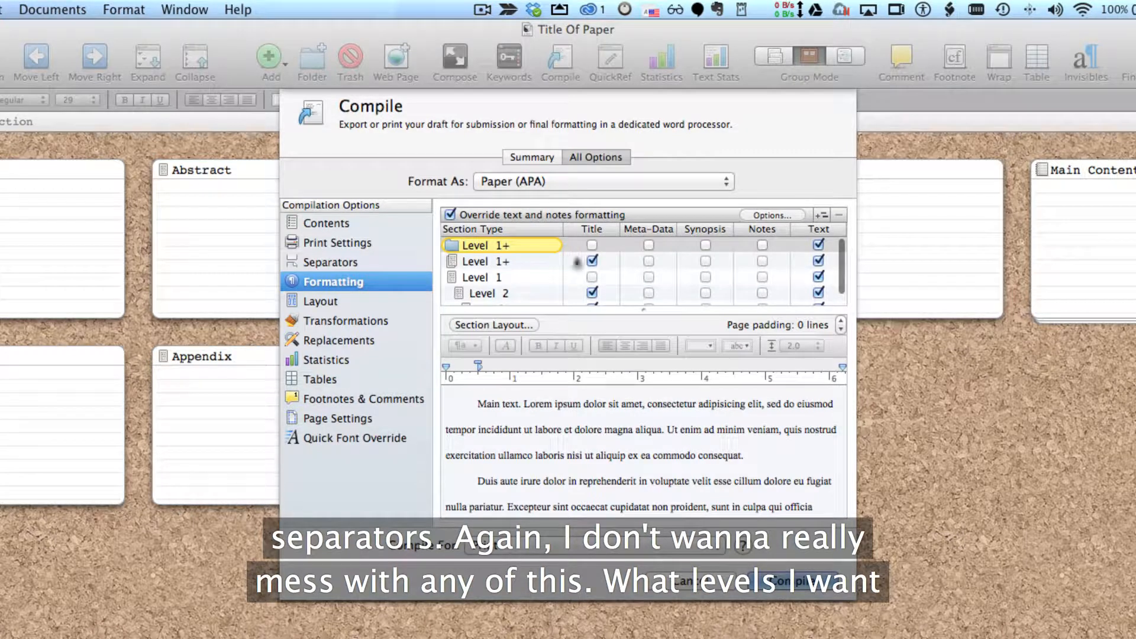
pyautogui.click(336, 307)
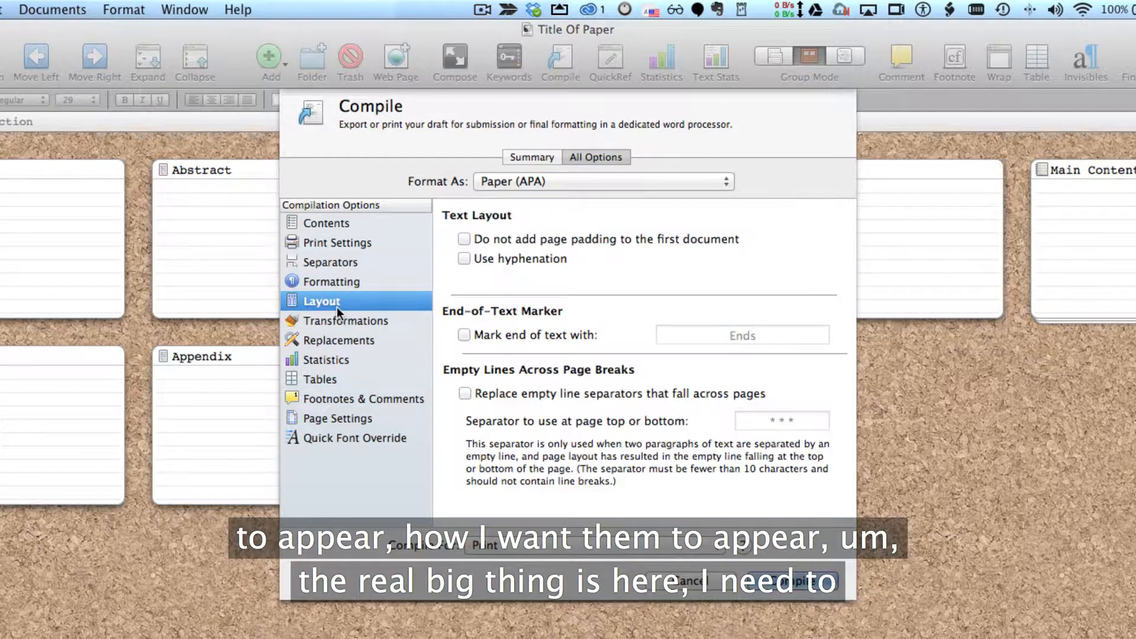
# Set the compile preset replacements to CUNY for the school name and TITLE OF PAPER for the short paper title.
pyautogui.click(346, 340)
pyautogui.click(689, 257)
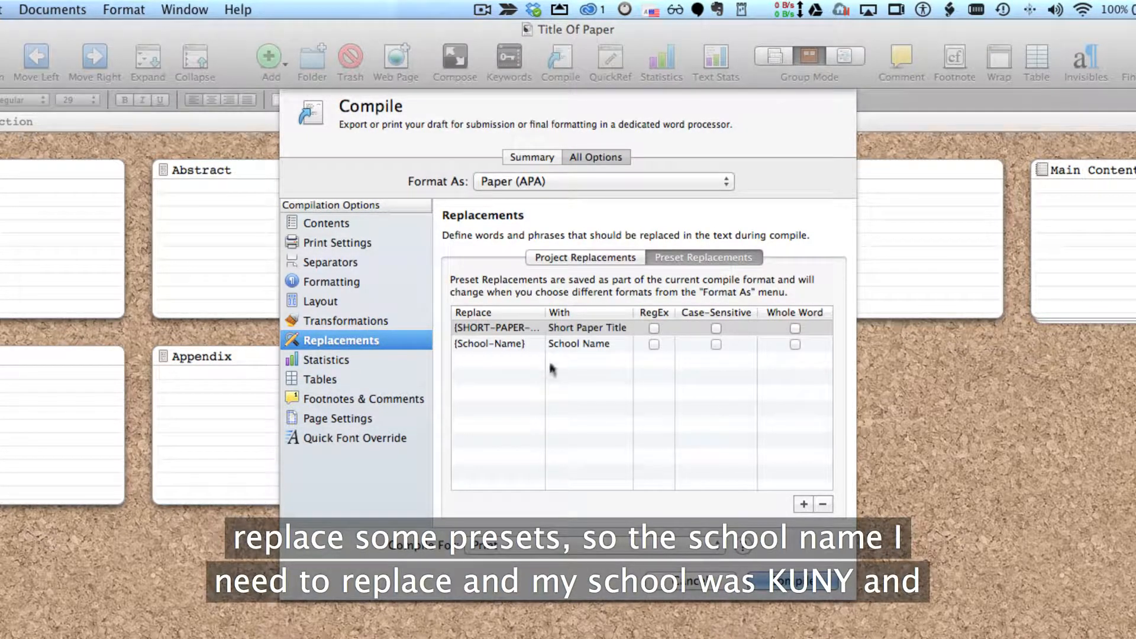
pyautogui.doubleClick(572, 342)
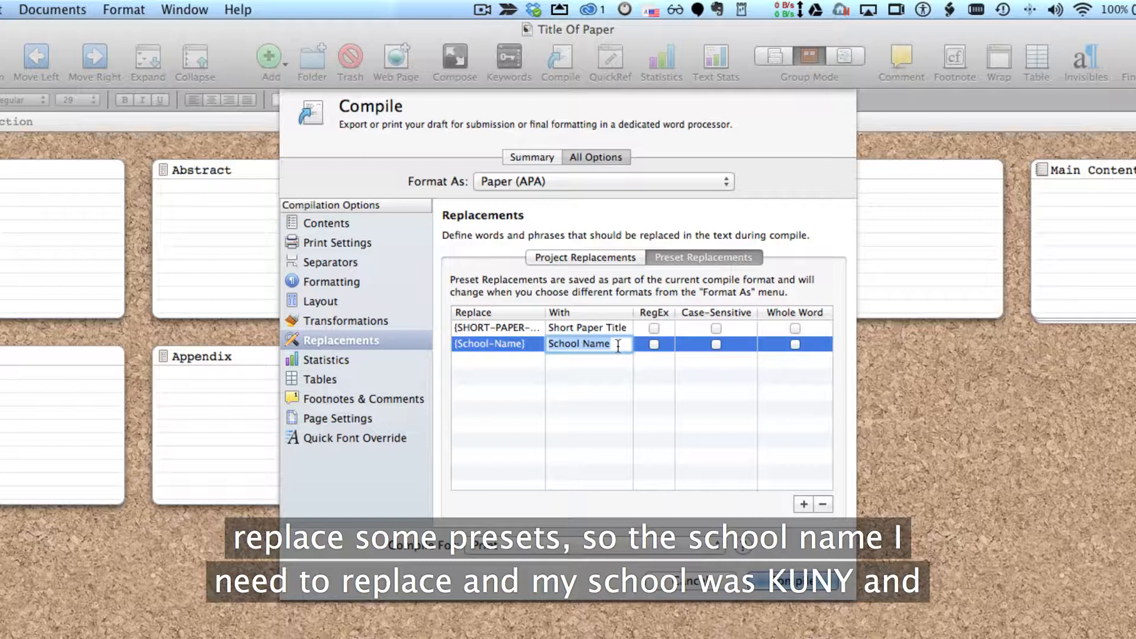
pyautogui.write('CUNY')
pyautogui.click(579, 329)
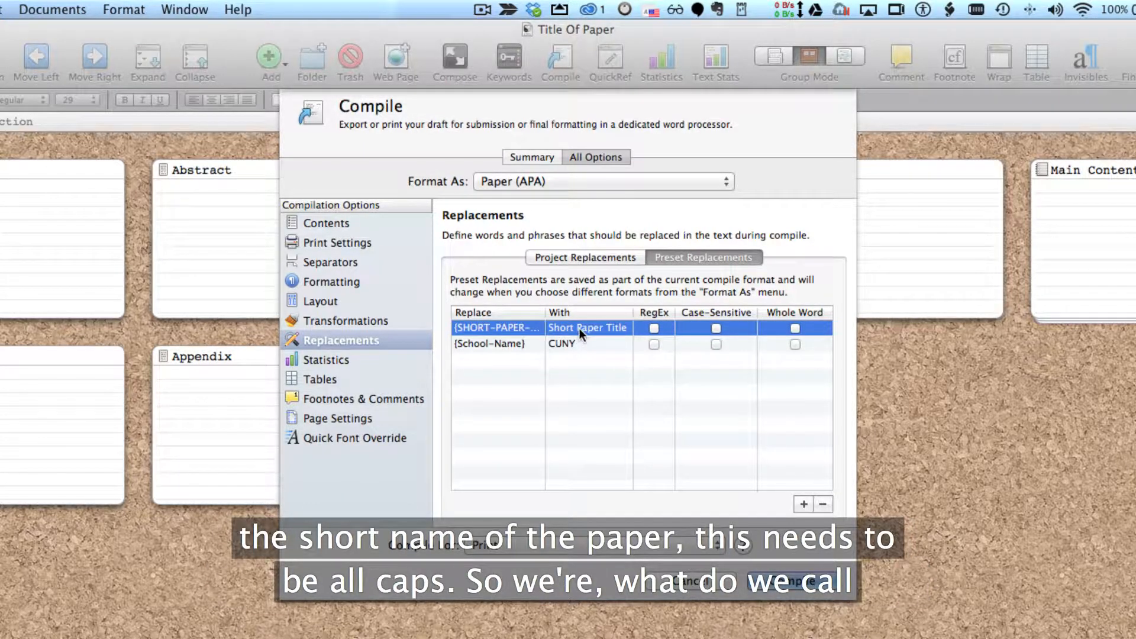
pyautogui.click(580, 329)
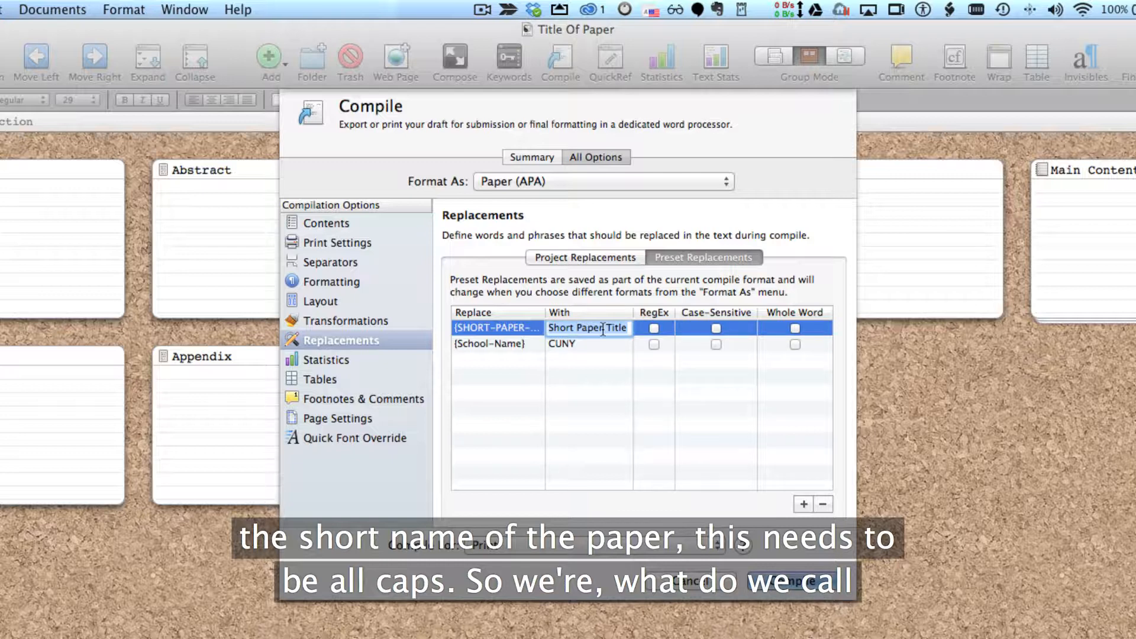
pyautogui.write('S')
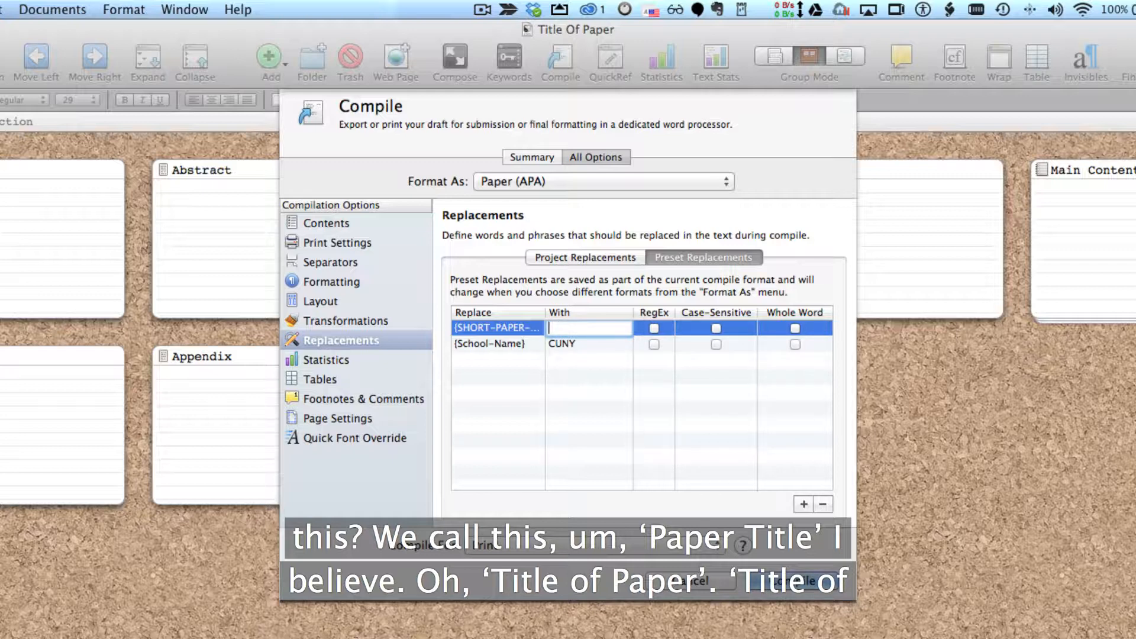
pyautogui.write('ITLE OF PAPER')
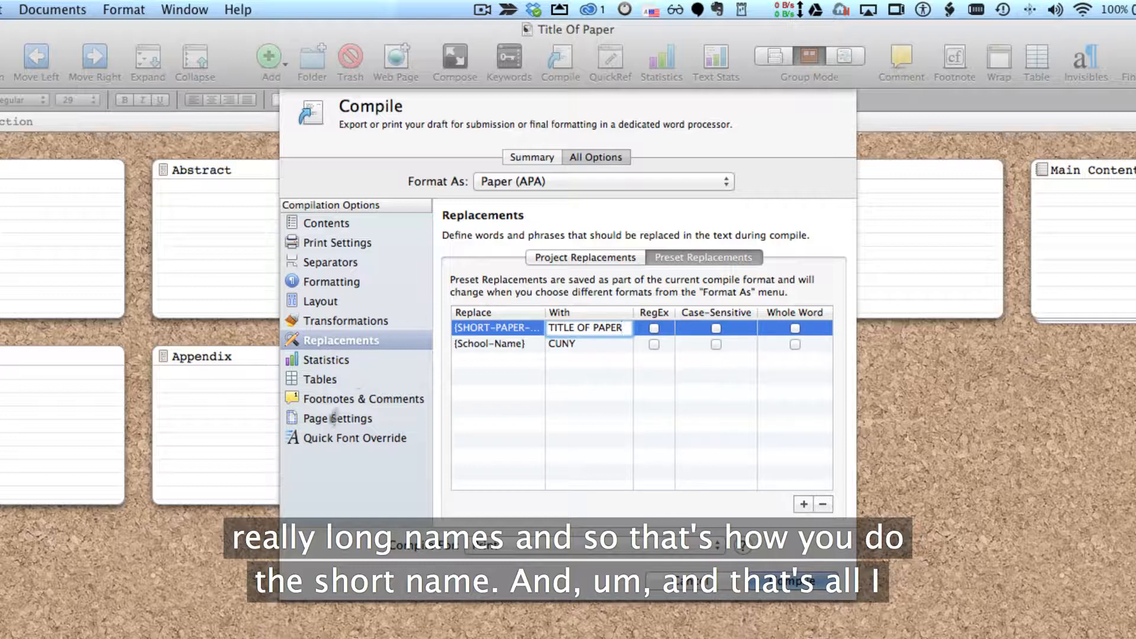
pyautogui.click(348, 499)
# Compile the paper as a PDF and export it as Title Of Paper in the 9 Writing folder.
pyautogui.click(508, 547)
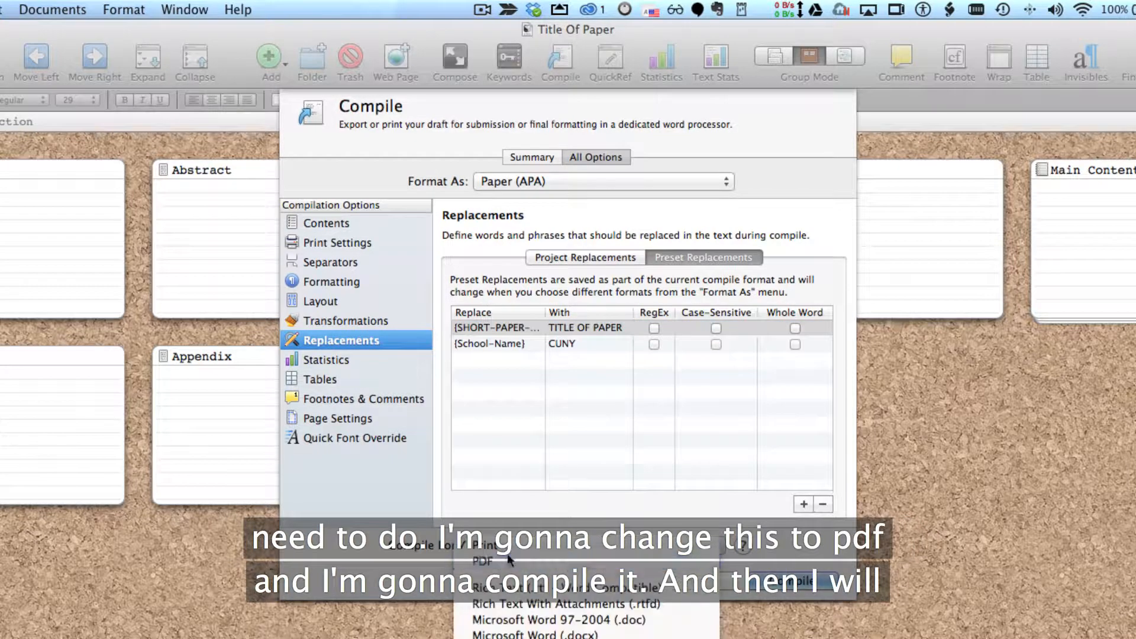
pyautogui.click(507, 559)
pyautogui.click(512, 551)
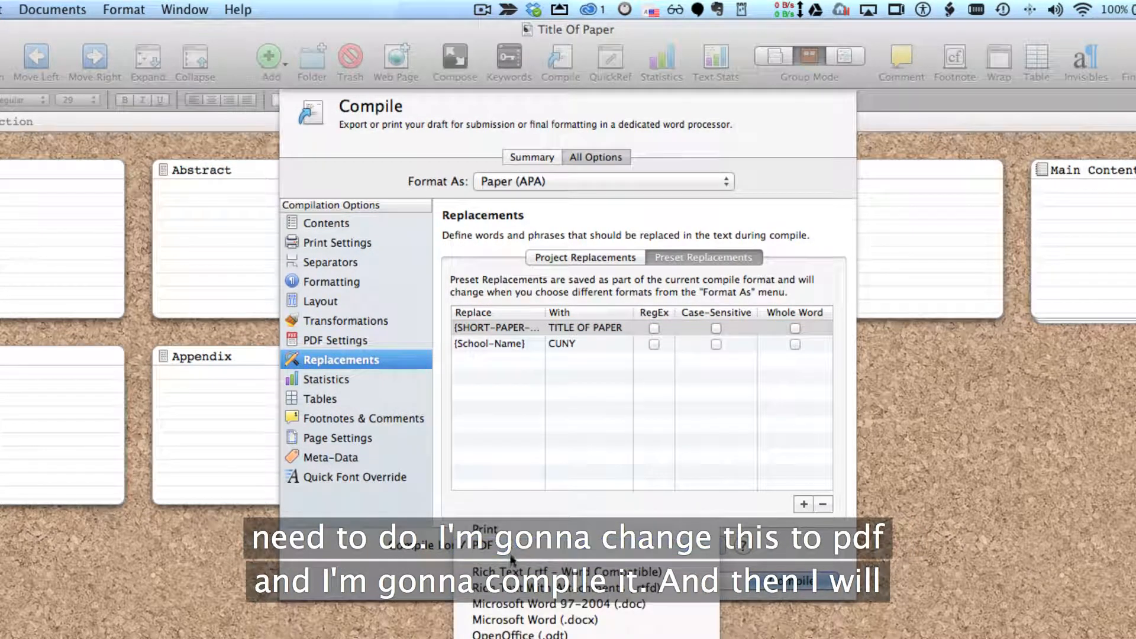
pyautogui.click(510, 549)
pyautogui.click(796, 582)
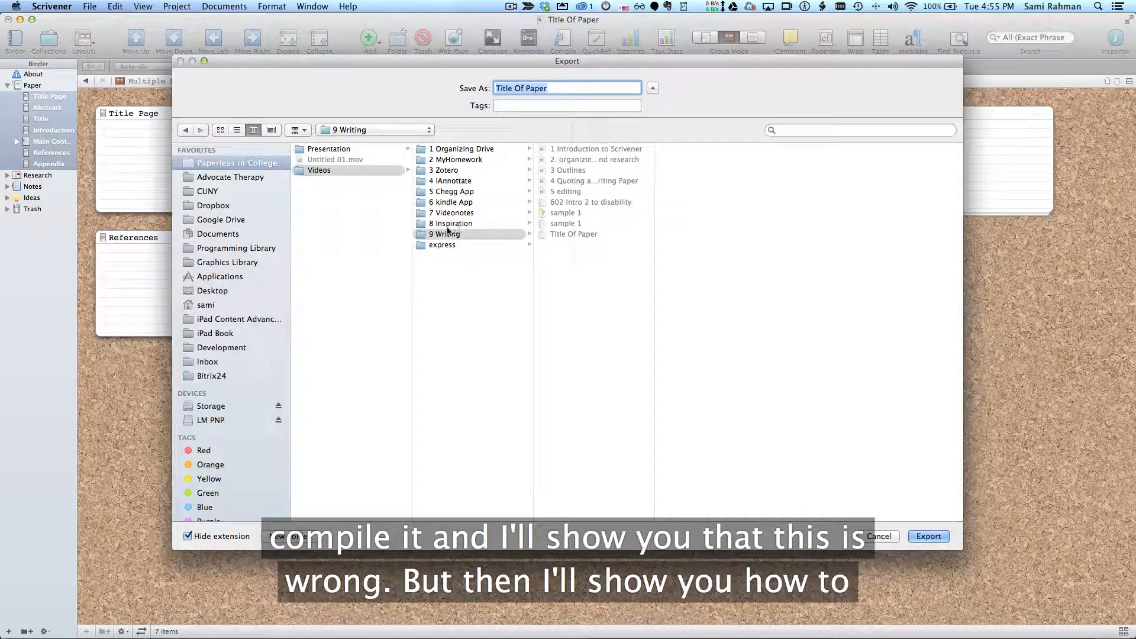
pyautogui.click(940, 537)
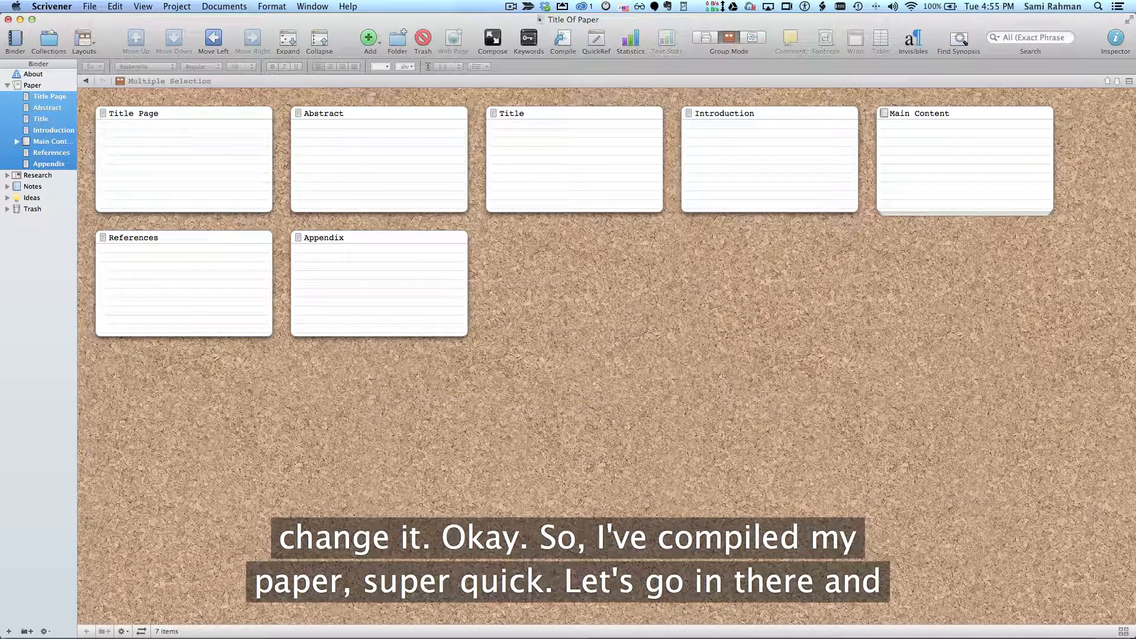
# Switch to Finder, open the compiled Title Of Paper PDF from the 9 Writing folder inside Videos, and check its title page and abstract.
pyautogui.click(911, 638)
pyautogui.scroll(-3, 961, 616)
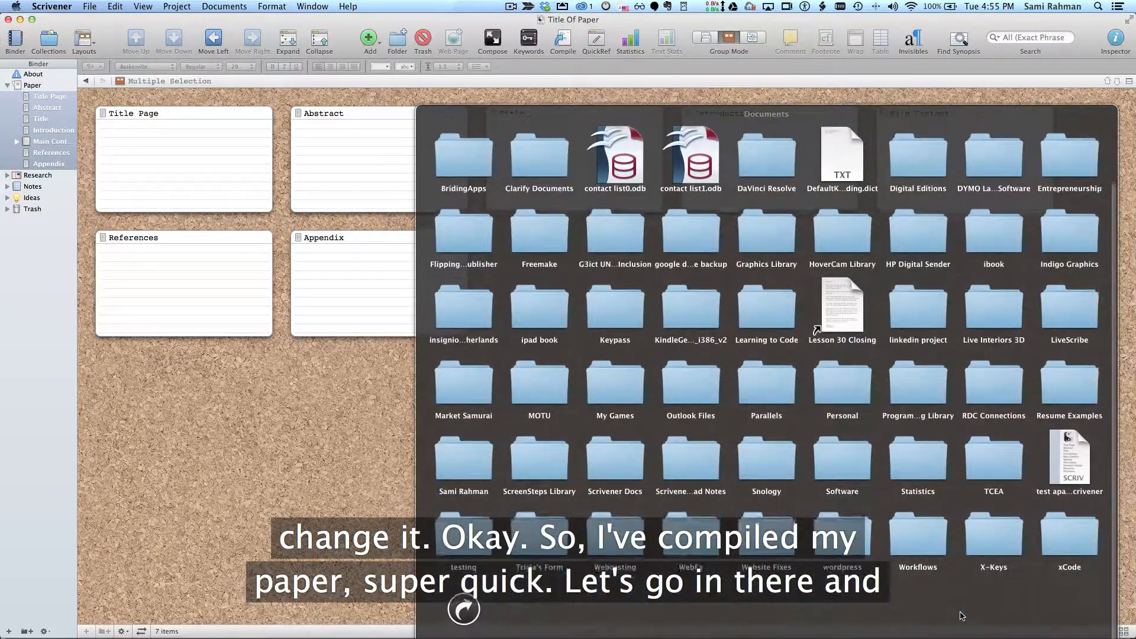
pyautogui.click(464, 613)
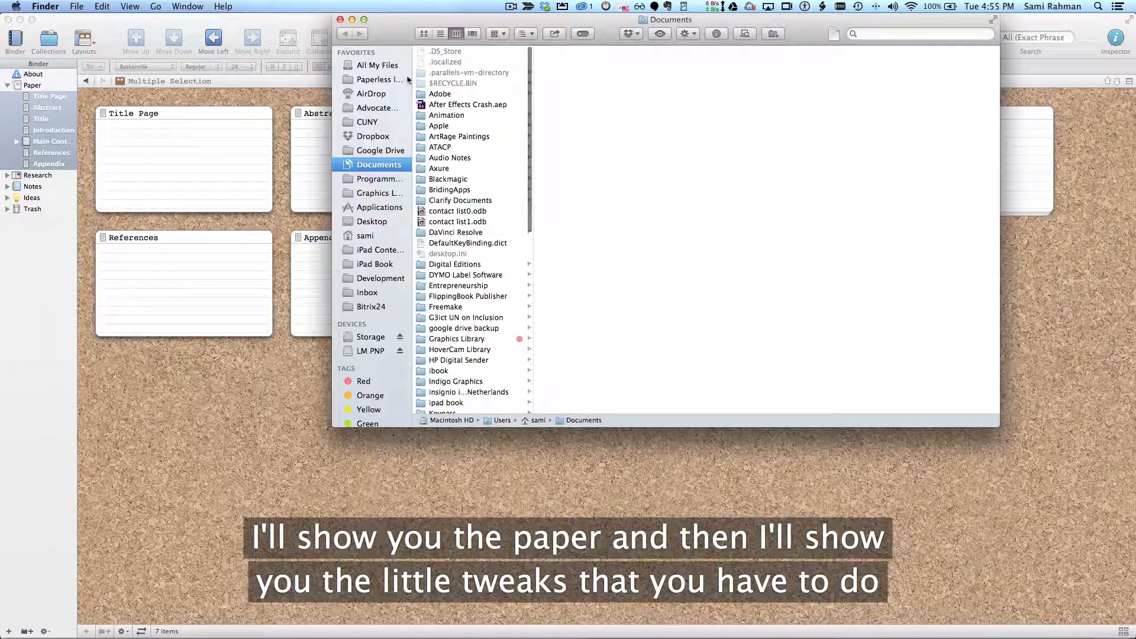
pyautogui.click(372, 81)
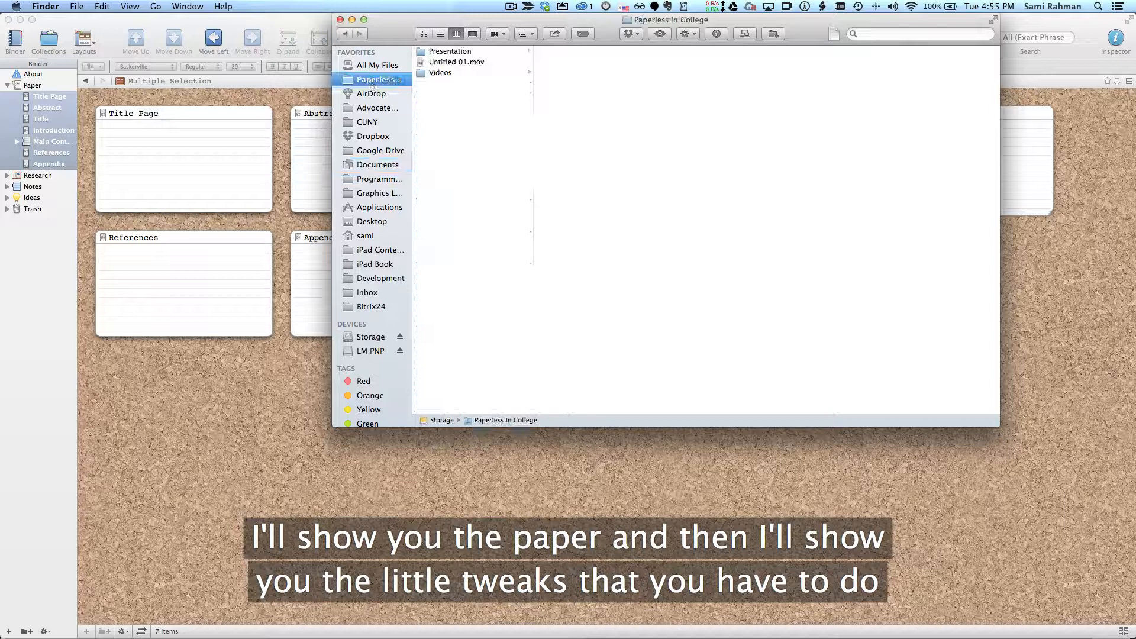
pyautogui.click(442, 73)
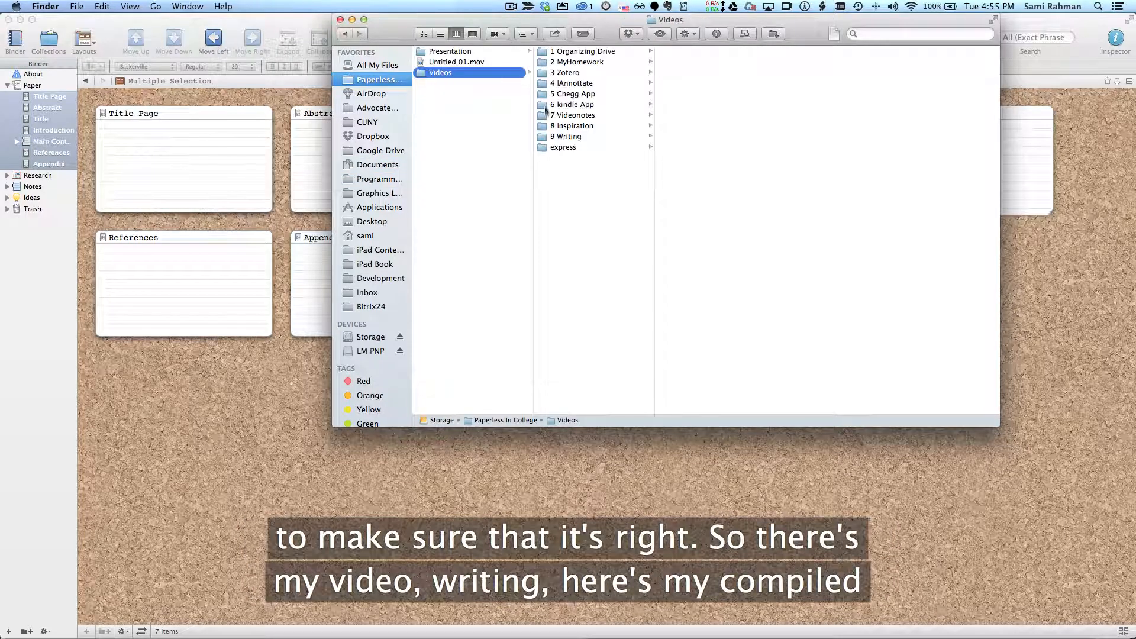
pyautogui.click(567, 136)
pyautogui.doubleClick(703, 148)
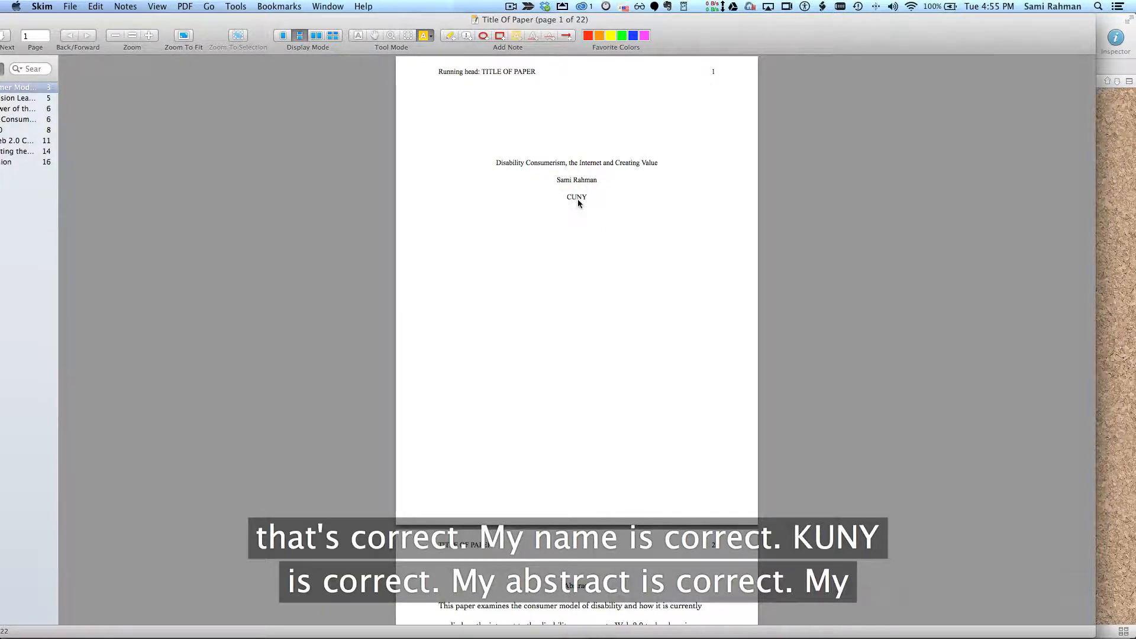
pyautogui.scroll(-10, 578, 199)
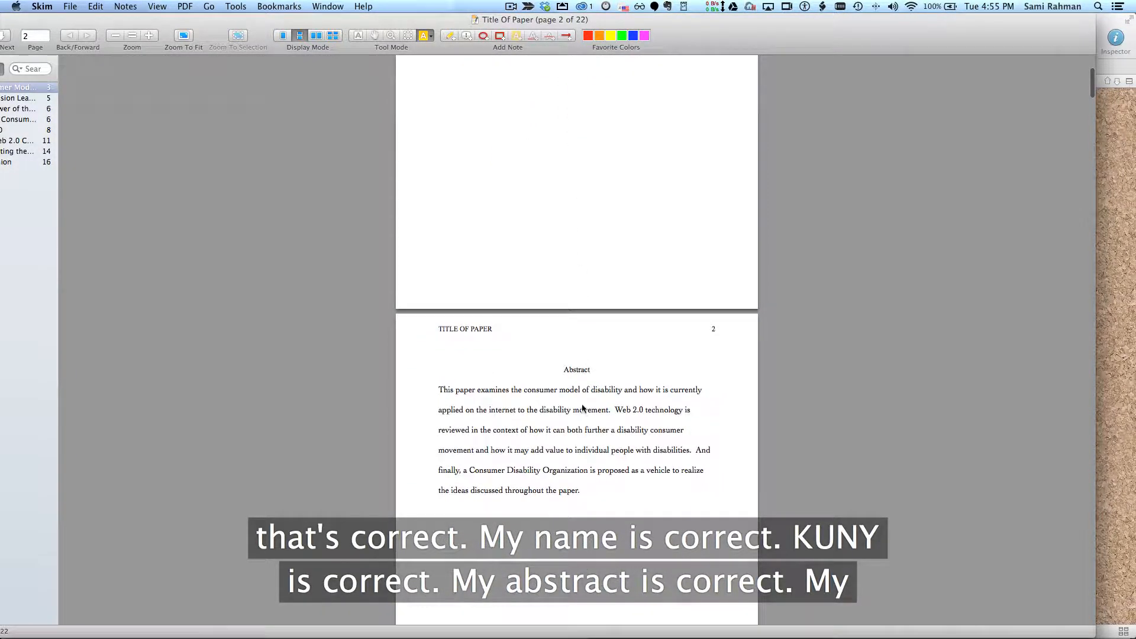
# Review the compiled paper's body pages from the abstract through the Discussion section for title, heading and formatting problems.
pyautogui.scroll(-12, 581, 399)
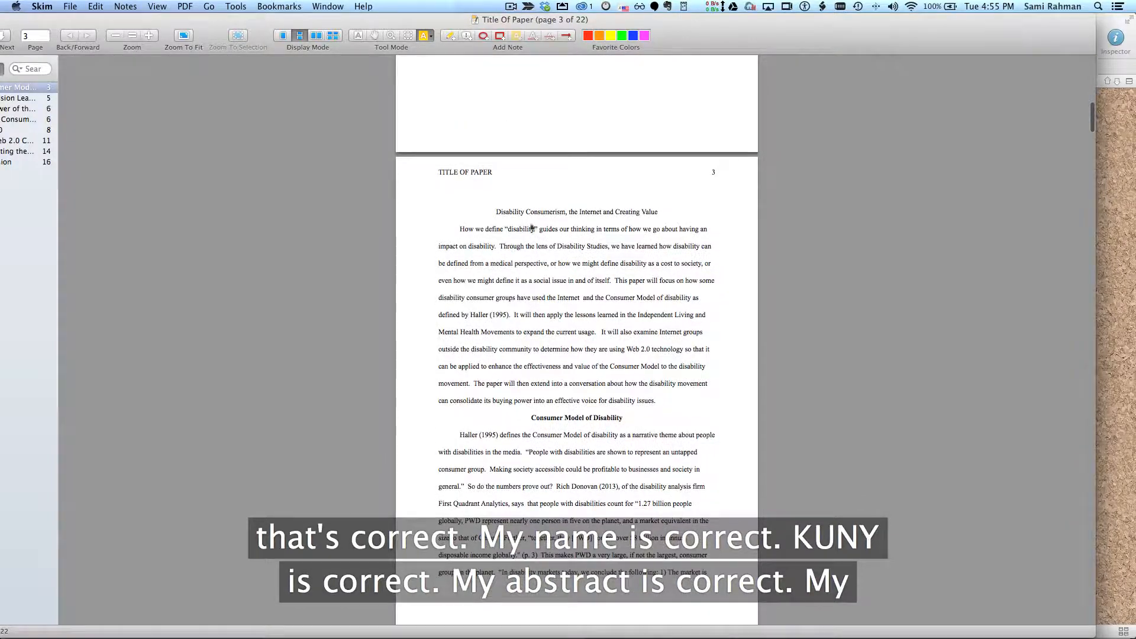
pyautogui.scroll(-5, 534, 233)
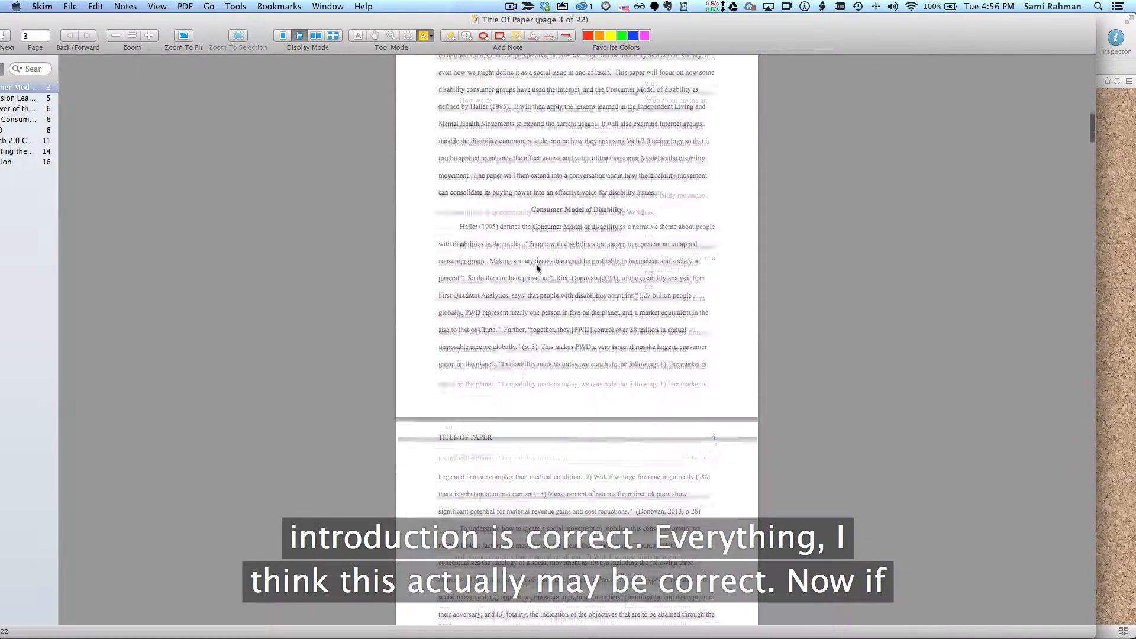
pyautogui.scroll(-8, 537, 267)
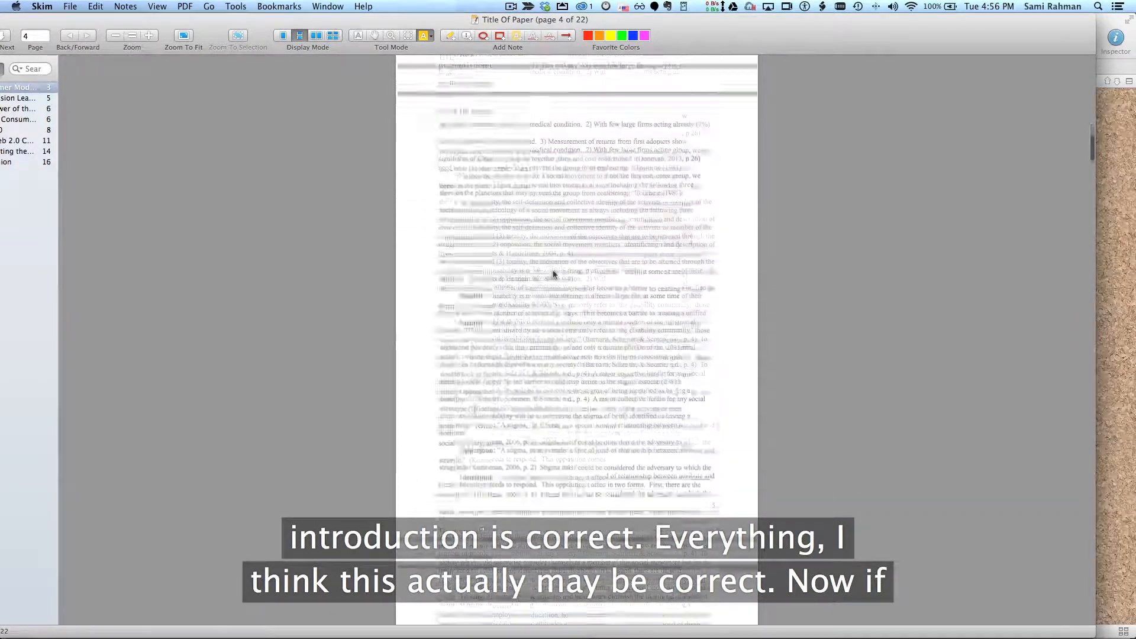
pyautogui.scroll(-15, 554, 273)
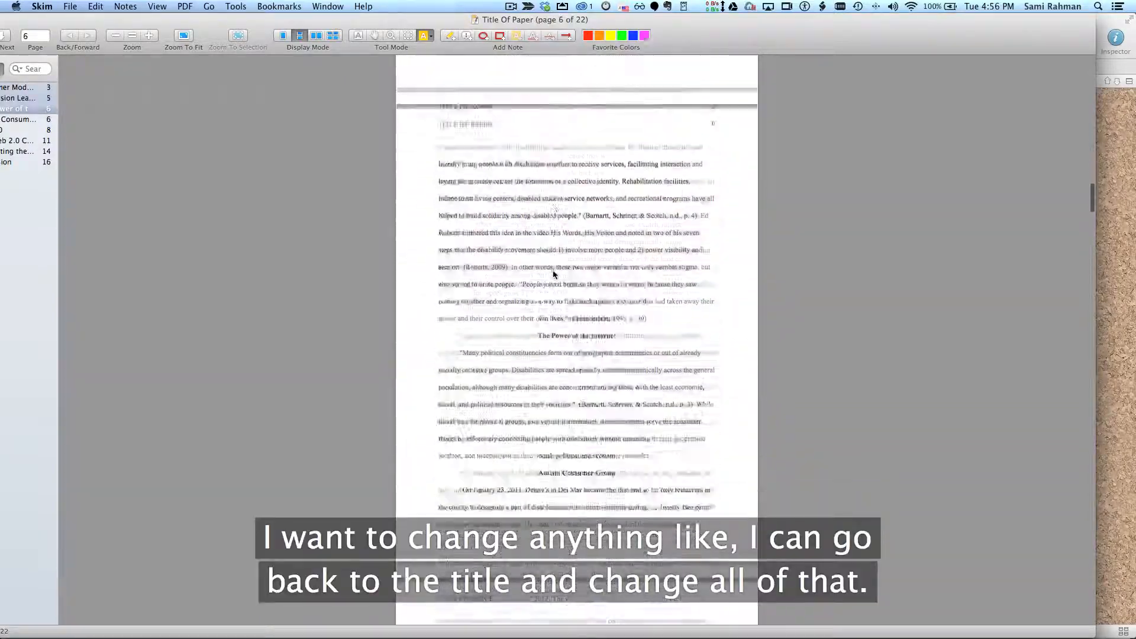
pyautogui.scroll(-12, 554, 273)
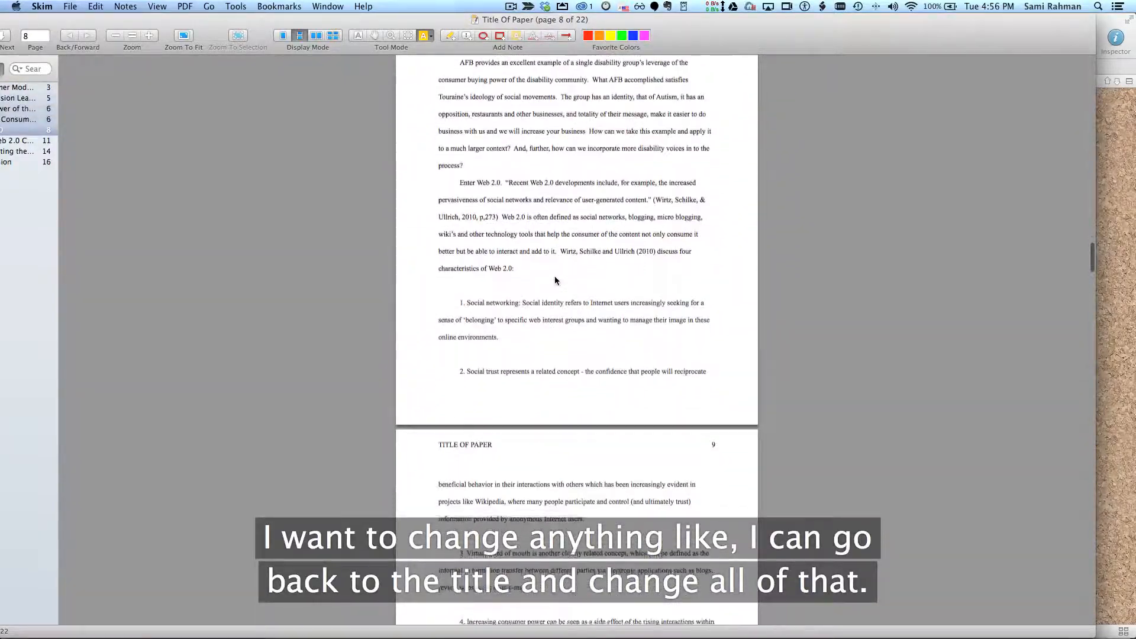
pyautogui.scroll(-15, 555, 277)
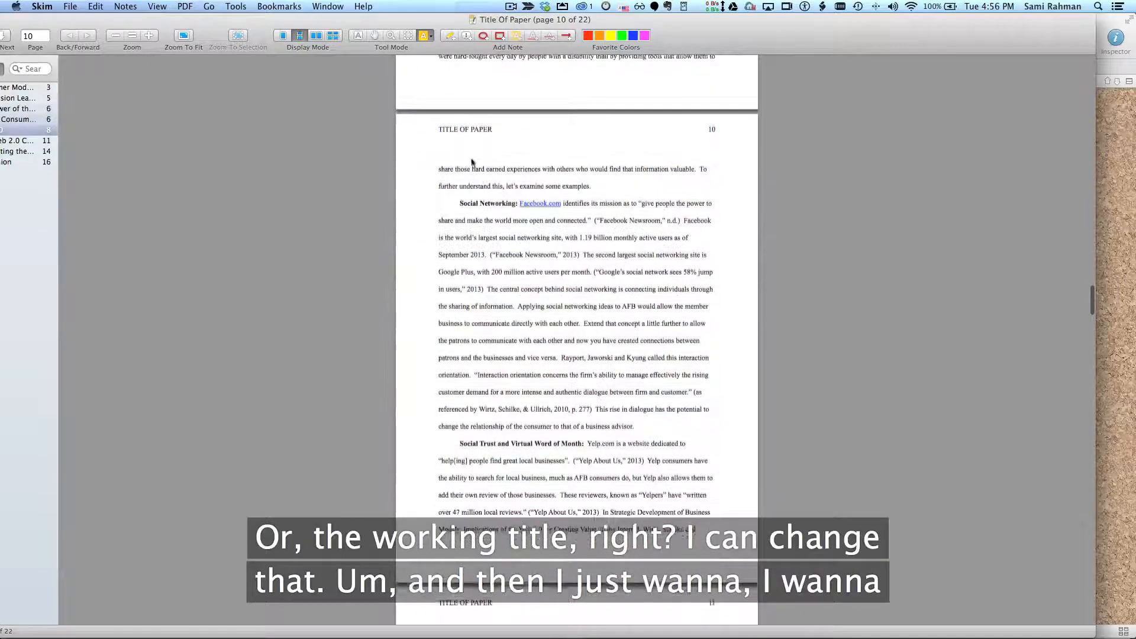
pyautogui.scroll(-15, 494, 235)
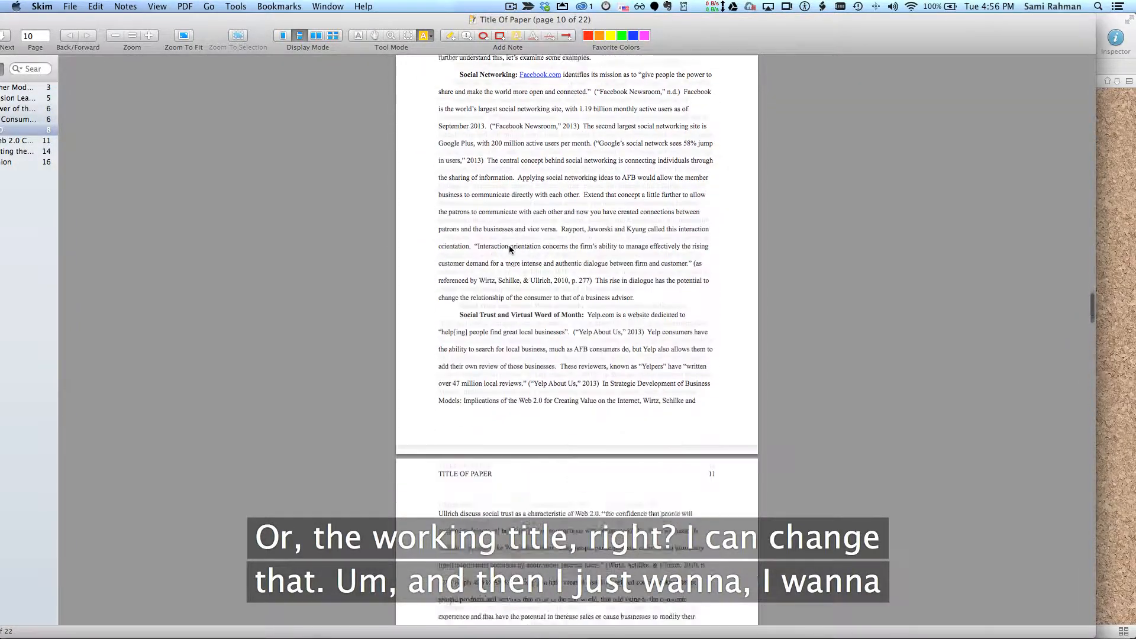
pyautogui.scroll(-20, 509, 250)
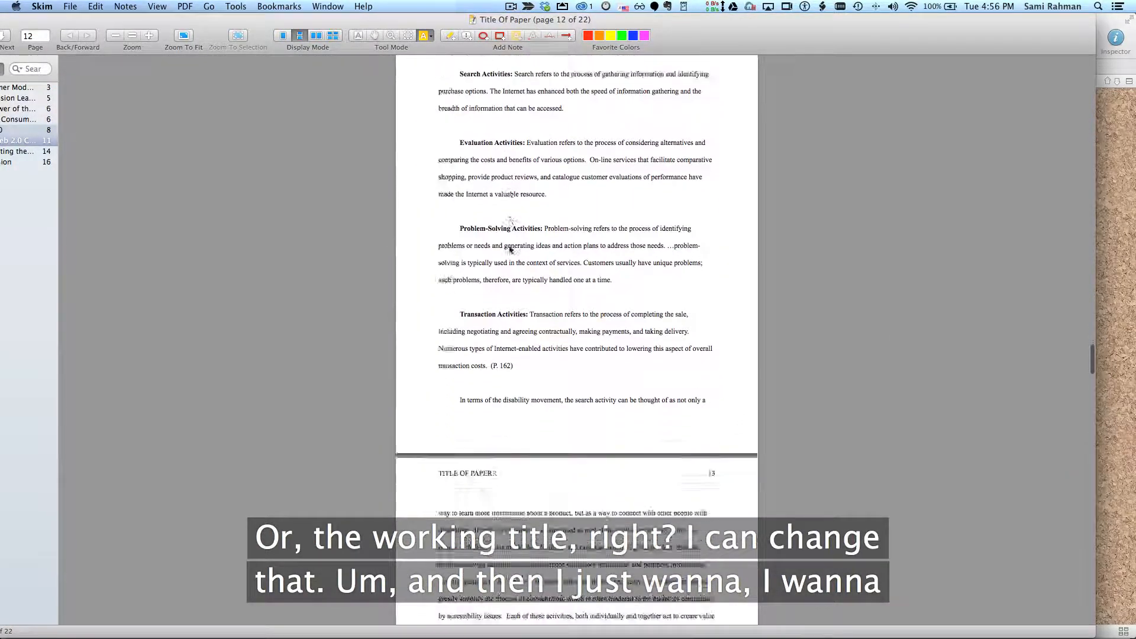
pyautogui.scroll(-20, 509, 249)
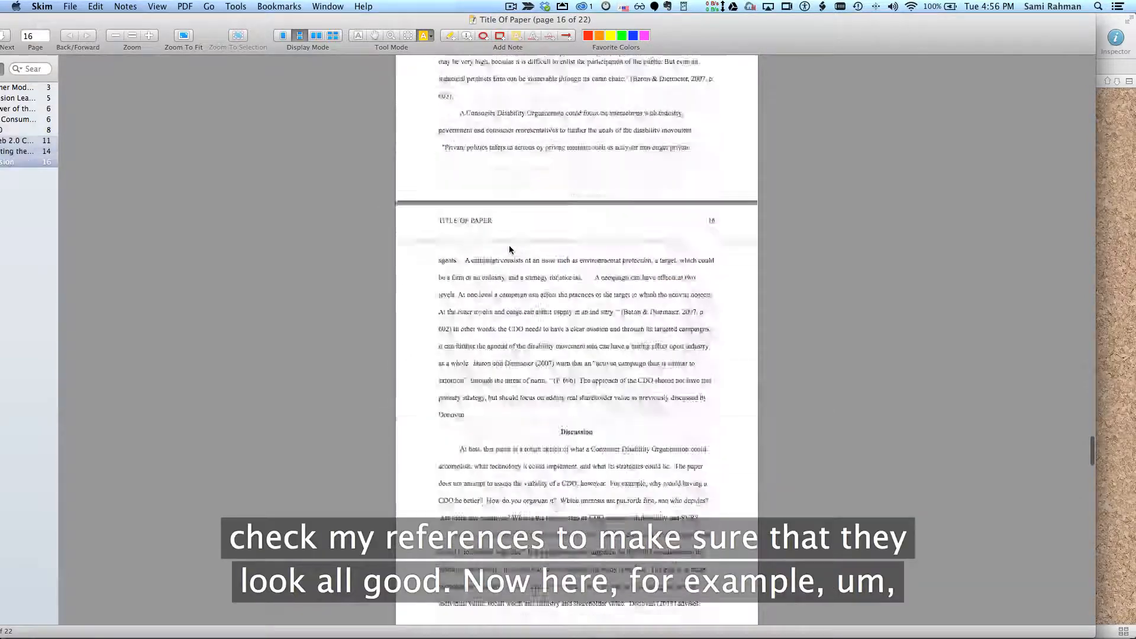
# Examine the spacing around the block quotes on page 17 and the start of the References page.
pyautogui.scroll(4, 509, 249)
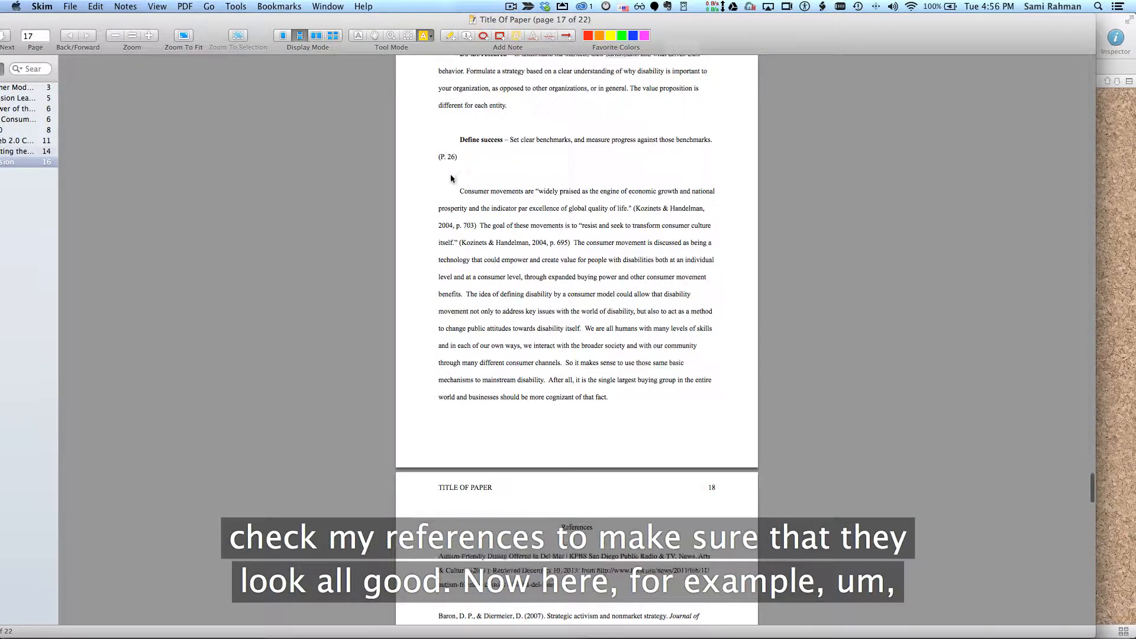
pyautogui.scroll(2, 453, 178)
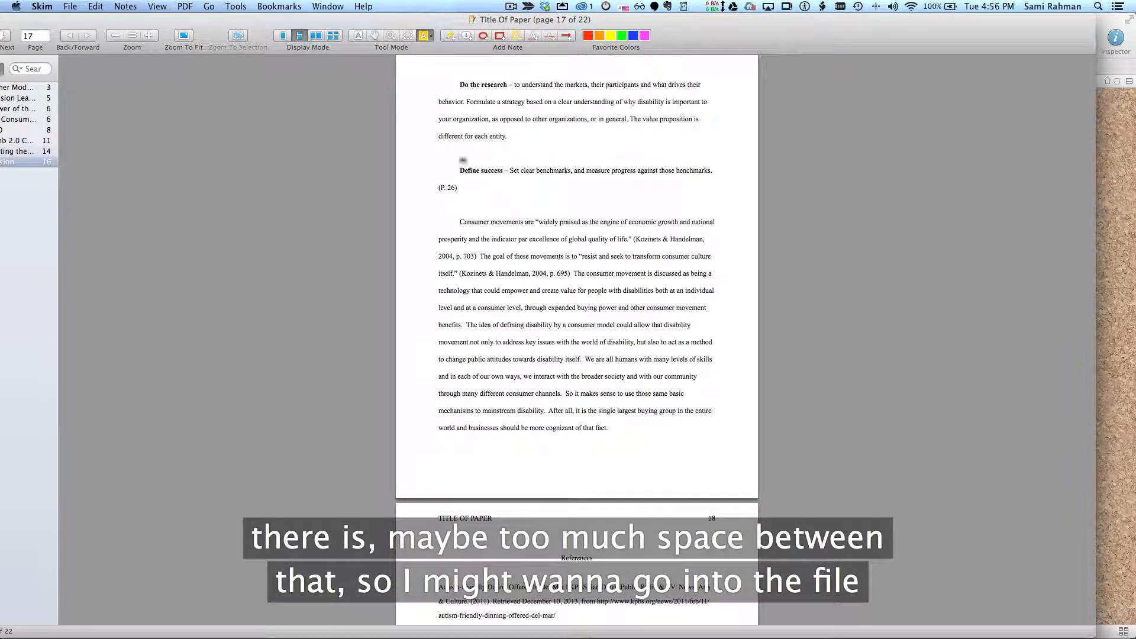
pyautogui.scroll(-1, 483, 203)
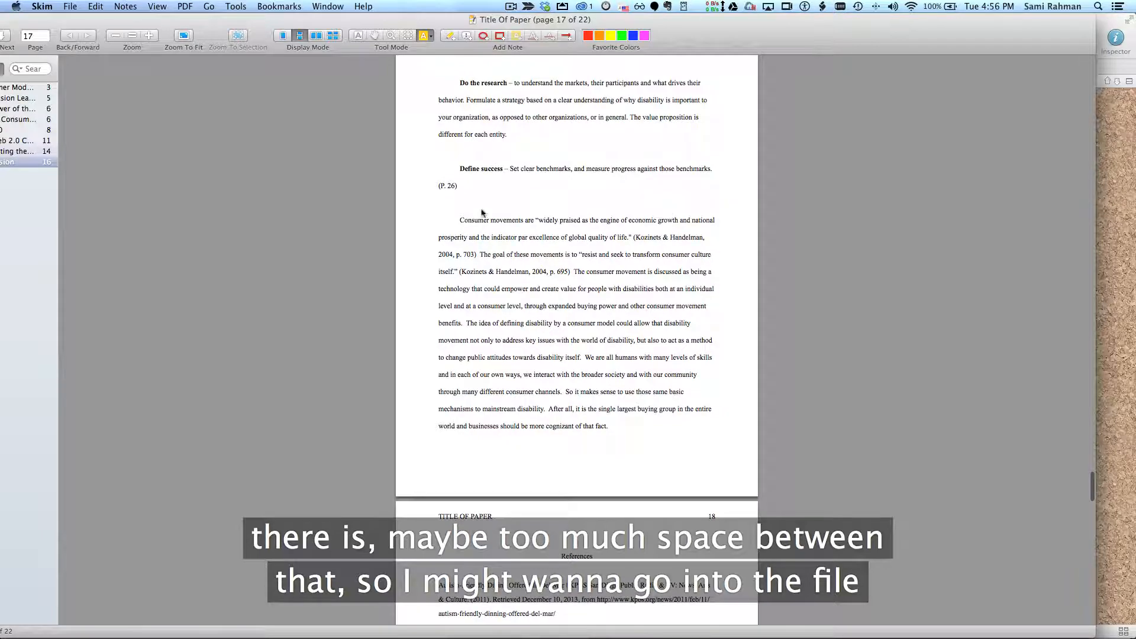
pyautogui.scroll(-10, 449, 229)
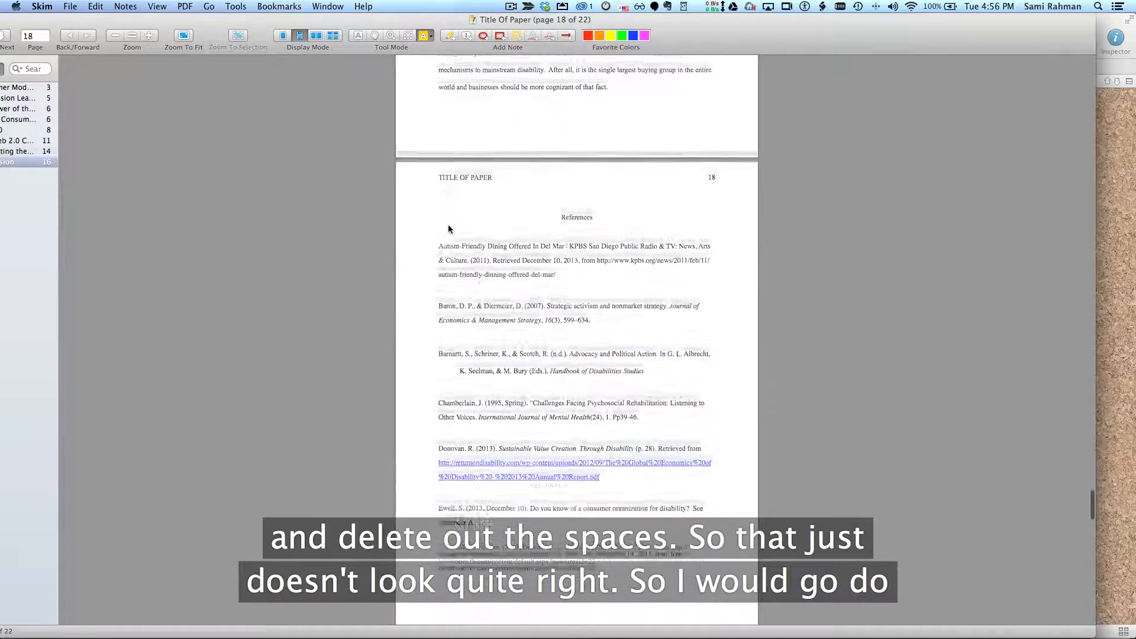
pyautogui.scroll(8, 448, 229)
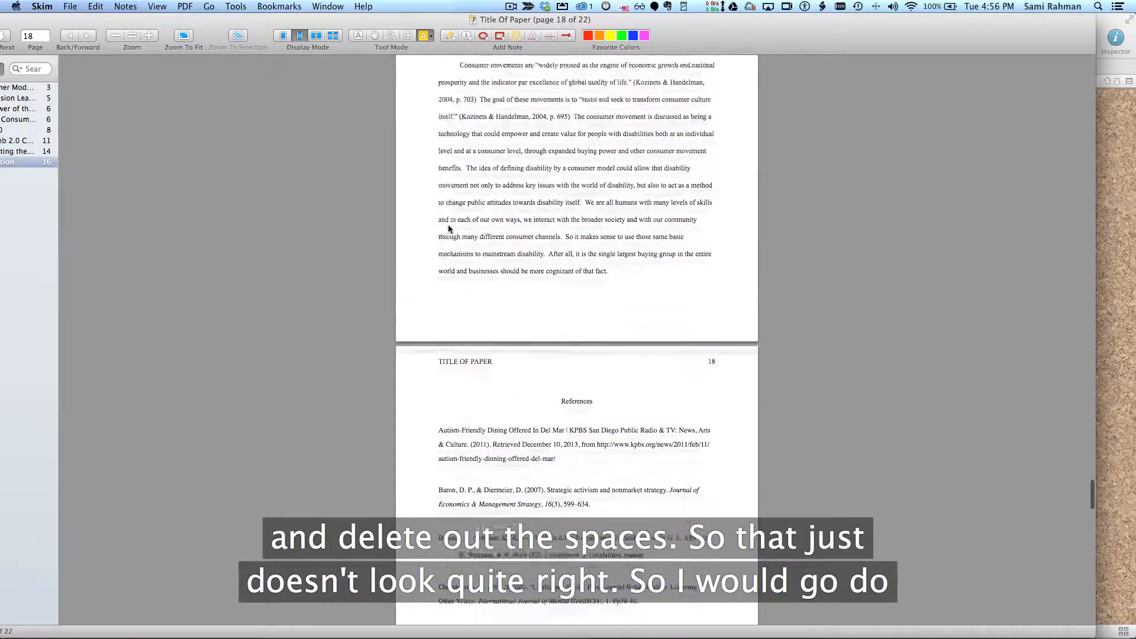
pyautogui.scroll(5, 449, 229)
# Close the PDF, switch back to Scrivener and open the Discussion document under Main Content.
pyautogui.moveTo(61, 22); pyautogui.dragTo(111, 22)
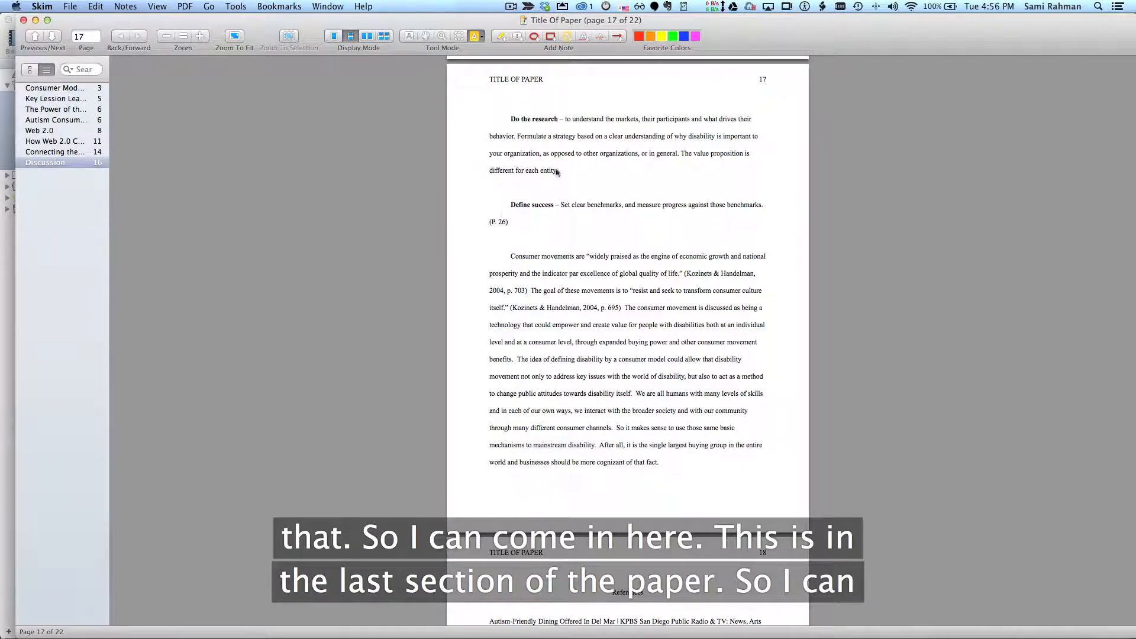
pyautogui.click(23, 20)
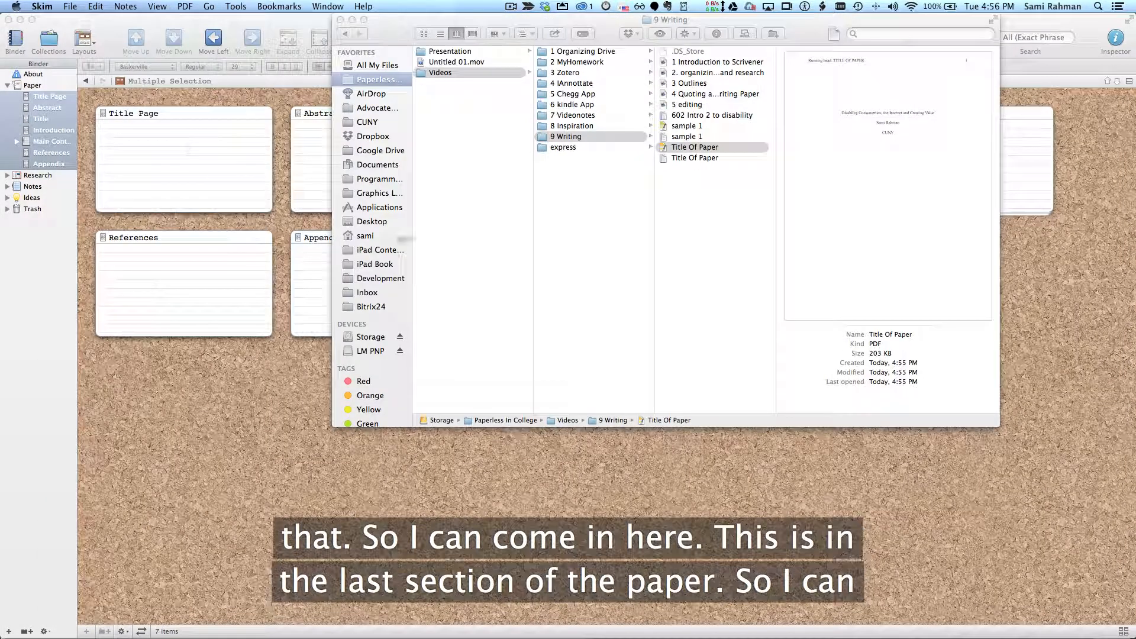
pyautogui.click(60, 235)
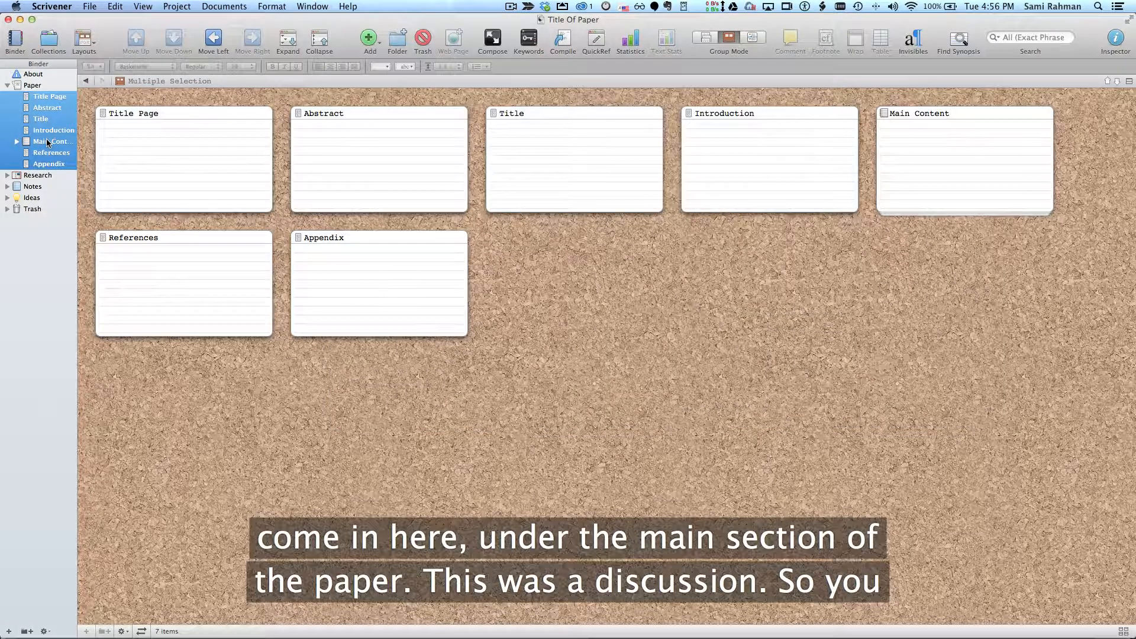
pyautogui.click(27, 144)
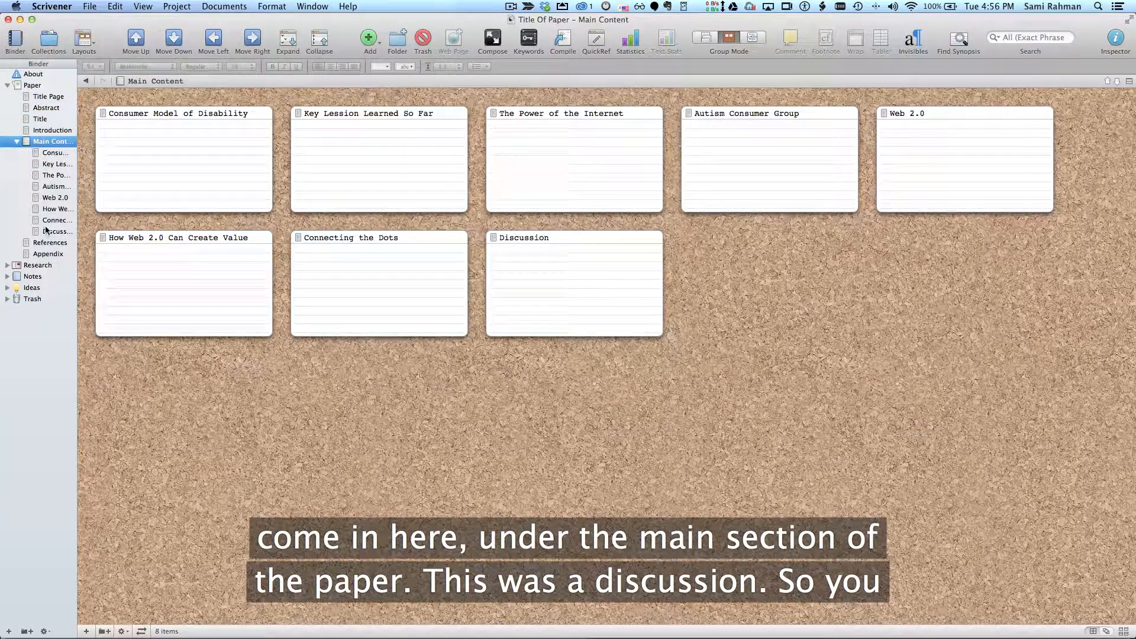
pyautogui.click(46, 231)
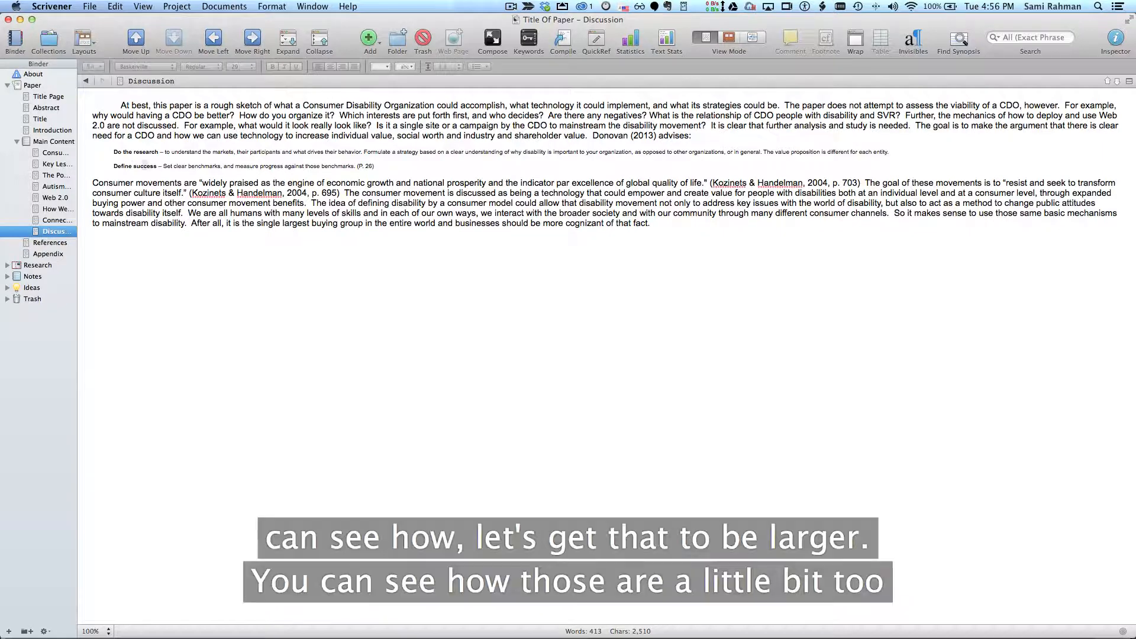
# Delete the blank lines before the "Do the research" block quote and after the "Define success" quote ending in (P. 26).
pyautogui.click(92, 632)
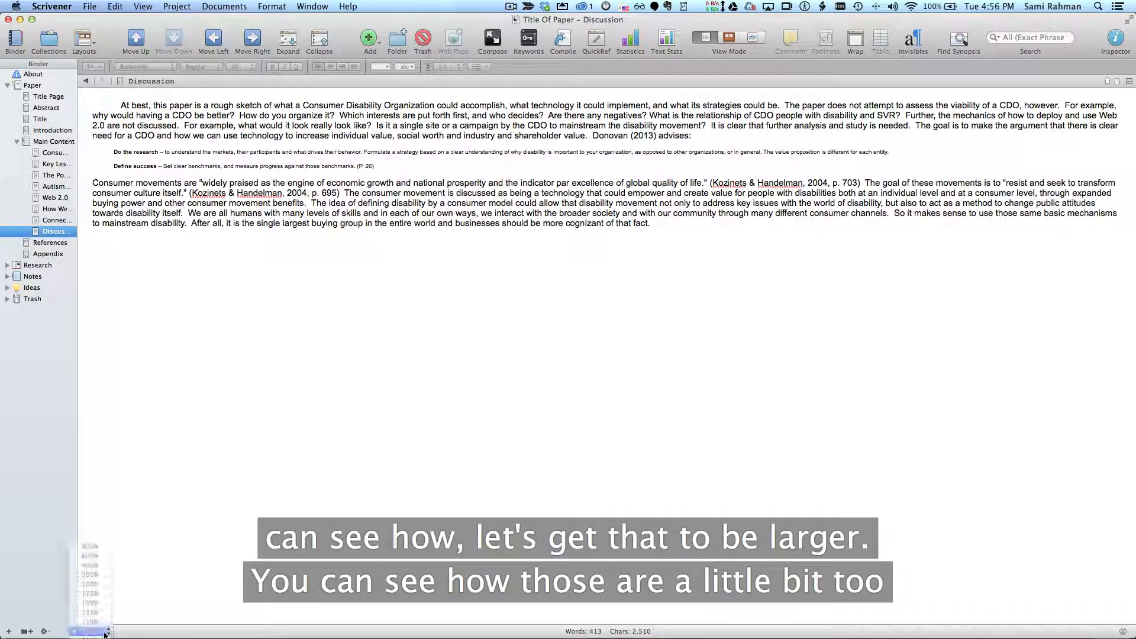
pyautogui.click(89, 586)
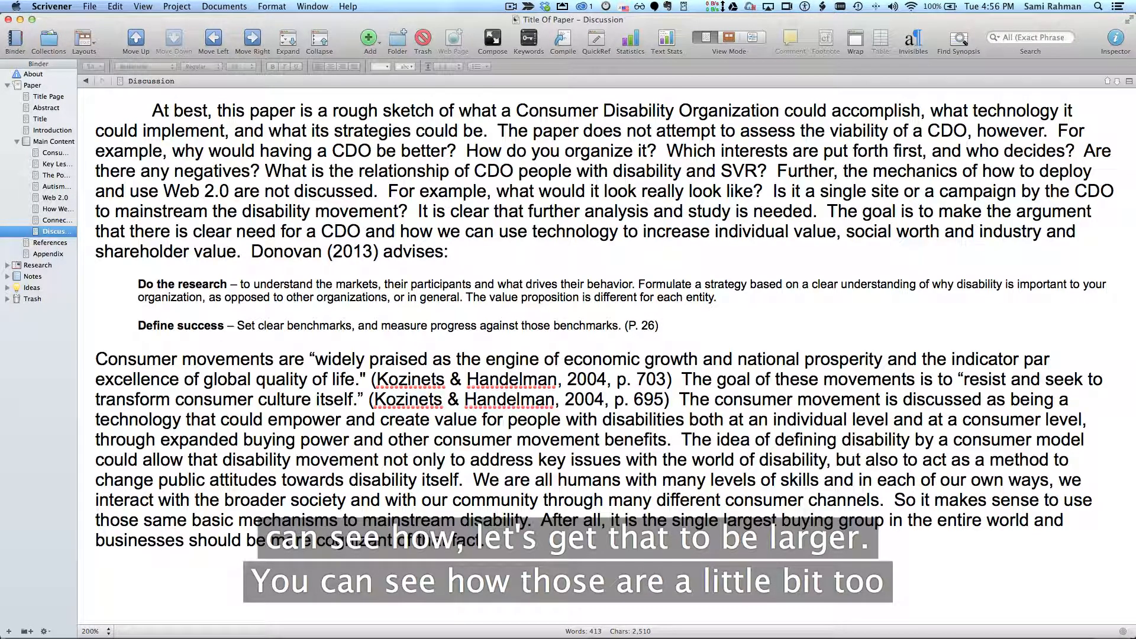
pyautogui.click(684, 322)
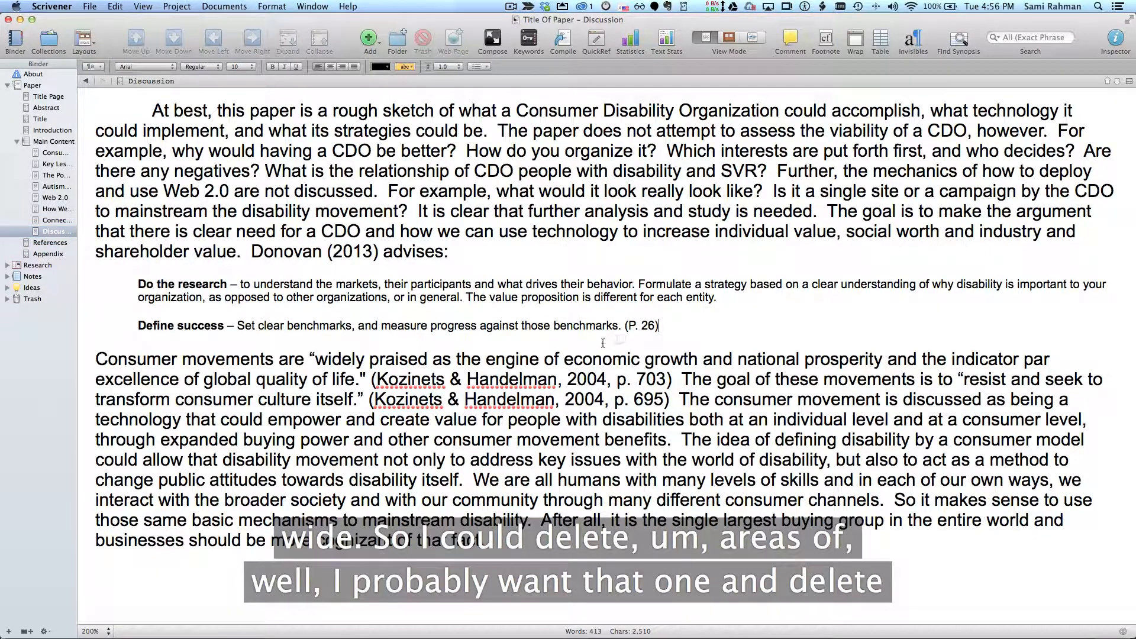
pyautogui.press('Delete')
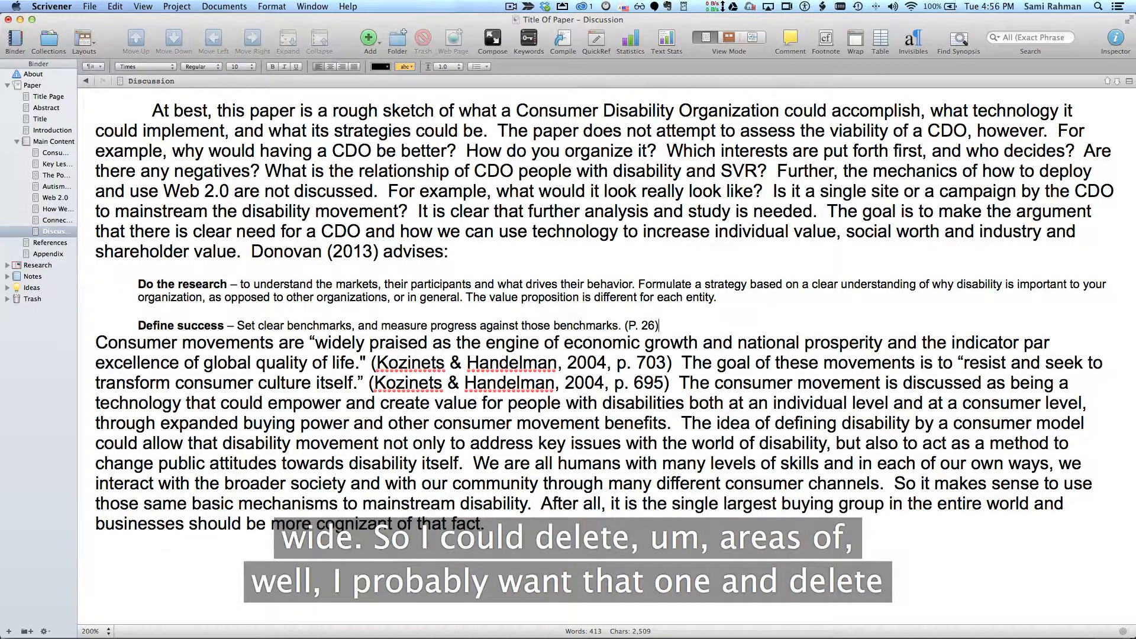
pyautogui.press('BackSpace')
pyautogui.press('Return')
pyautogui.press('Delete')
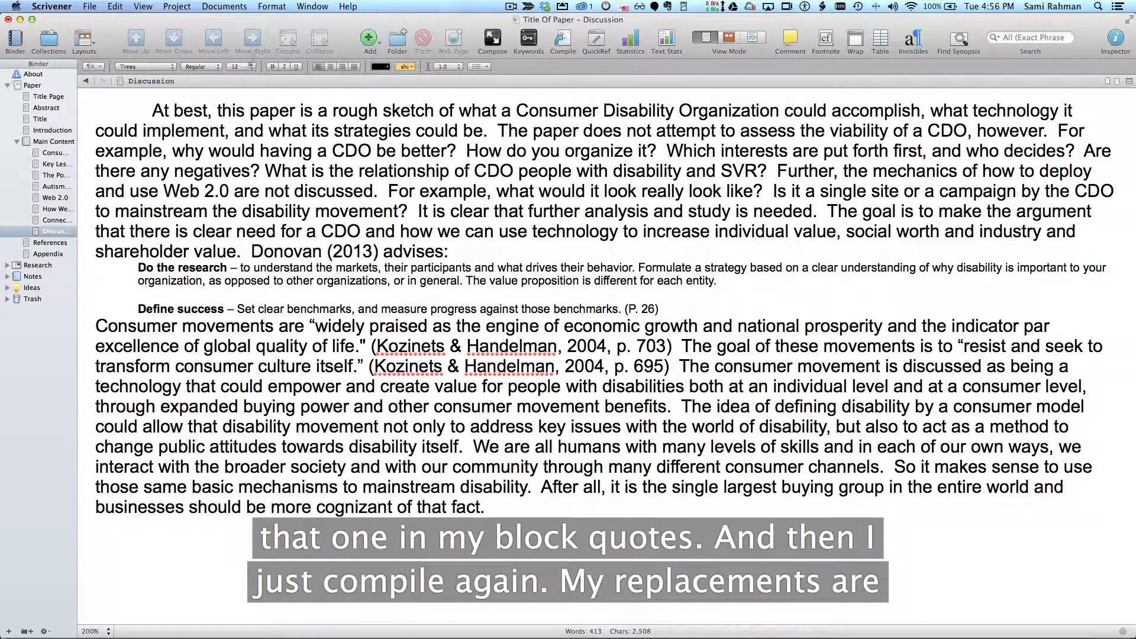
# Compile the paper as a PDF again with the existing replacements and export it as Title Of Paper 2 in the 9 Writing folder.
pyautogui.click(563, 42)
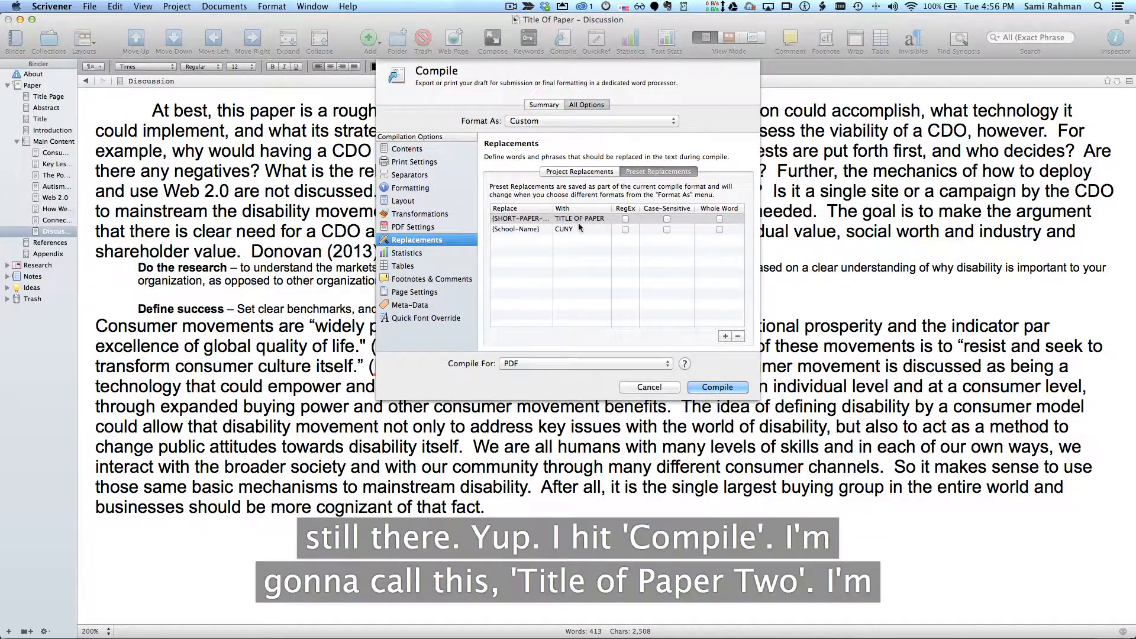
pyautogui.click(717, 387)
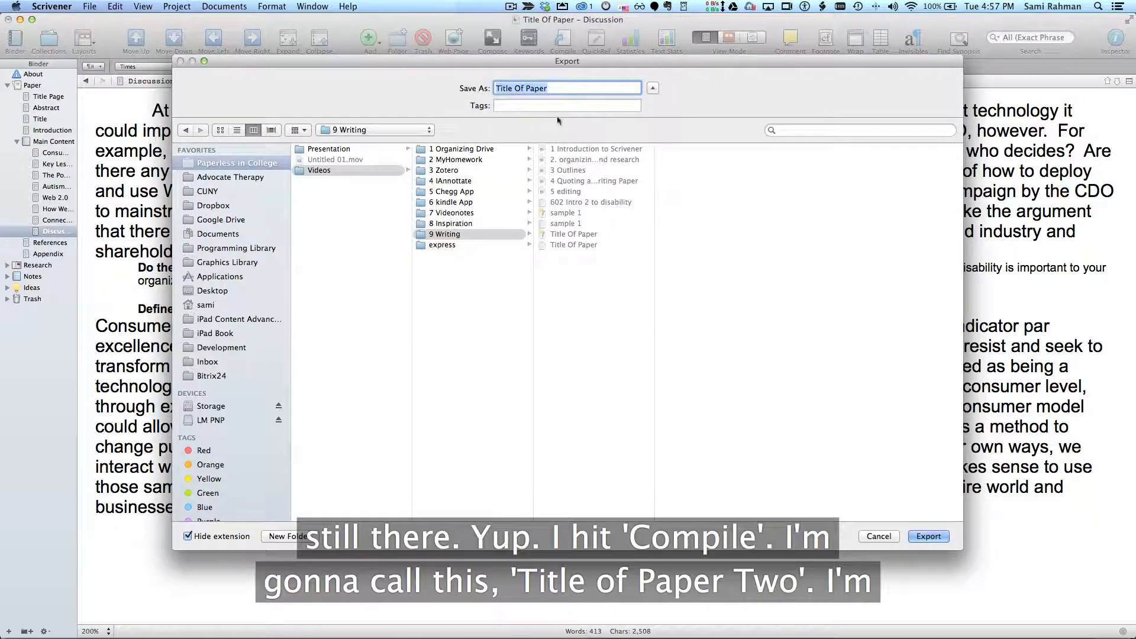
pyautogui.click(556, 88)
pyautogui.write('3')
pyautogui.press('BackSpace')
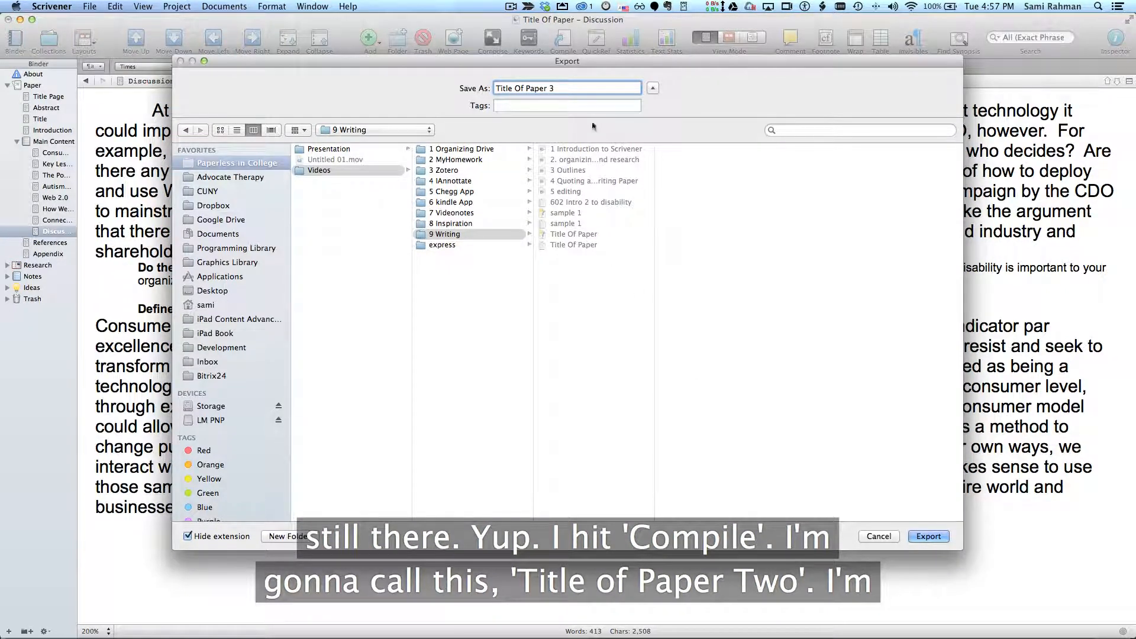
pyautogui.write('2')
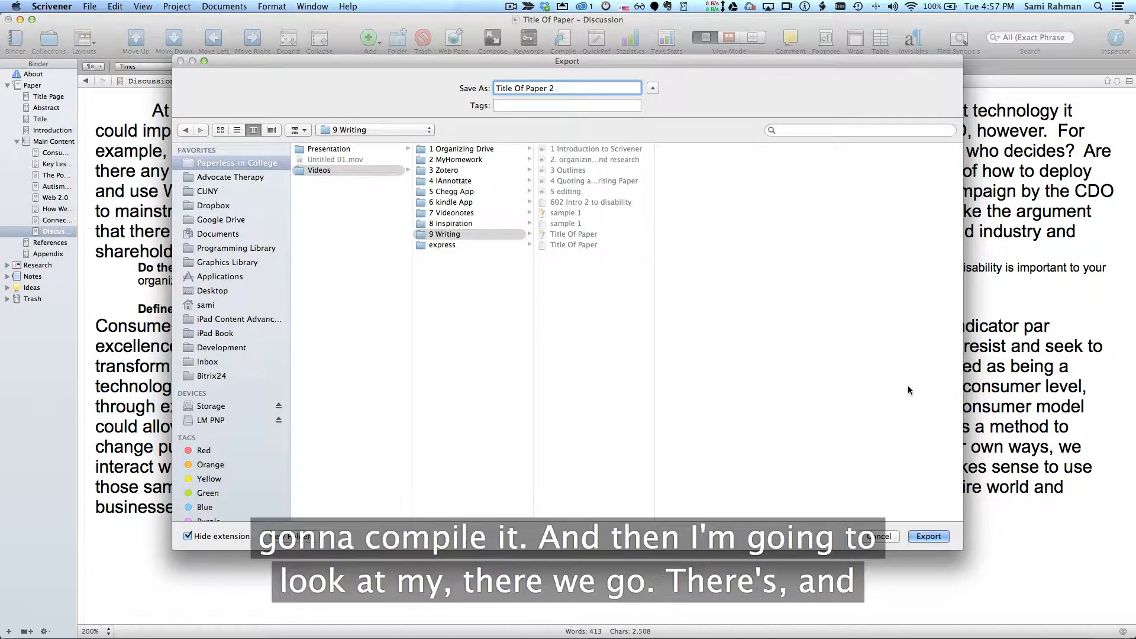
pyautogui.click(922, 538)
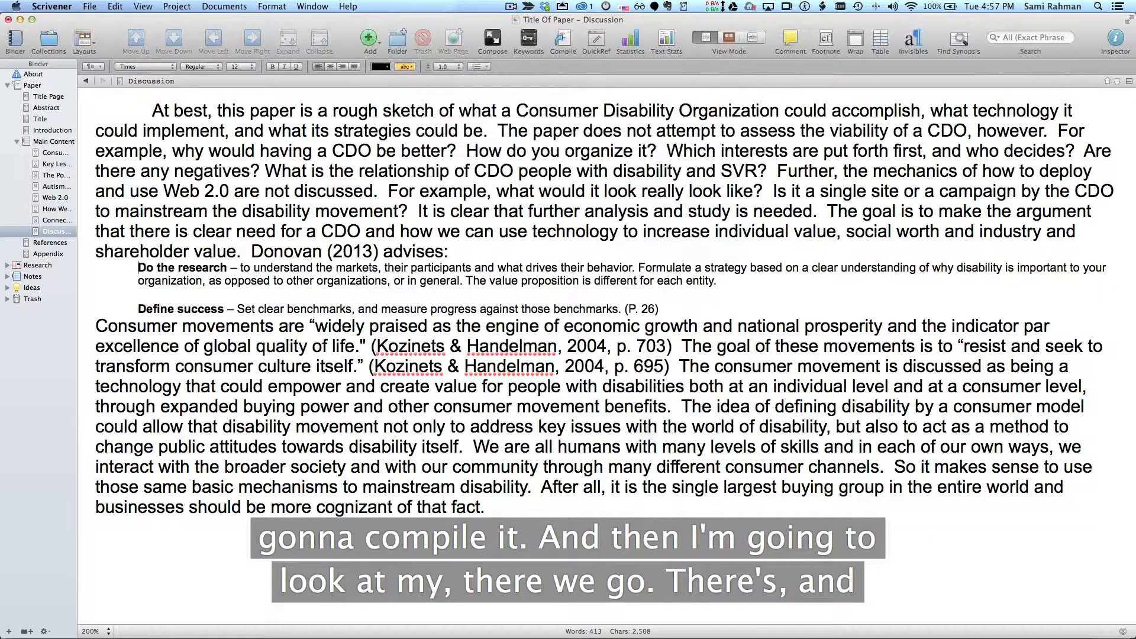
# Switch to Finder and open the Title Of Paper 2 PDF from the 9 Writing folder.
pyautogui.press('super+Tab')
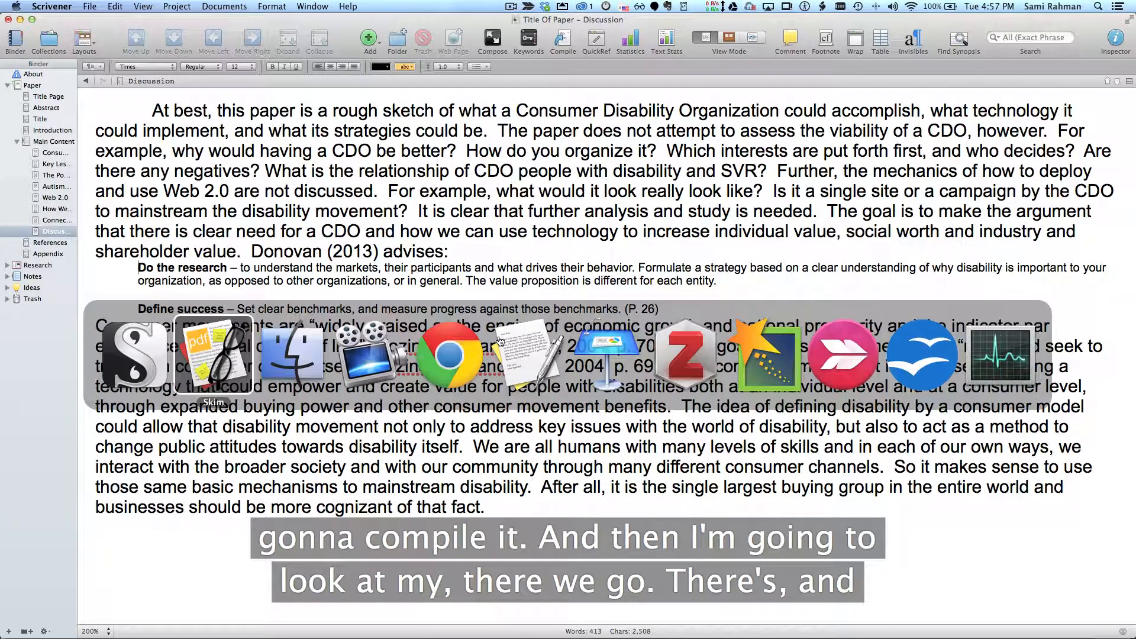
pyautogui.press('super+Tab')
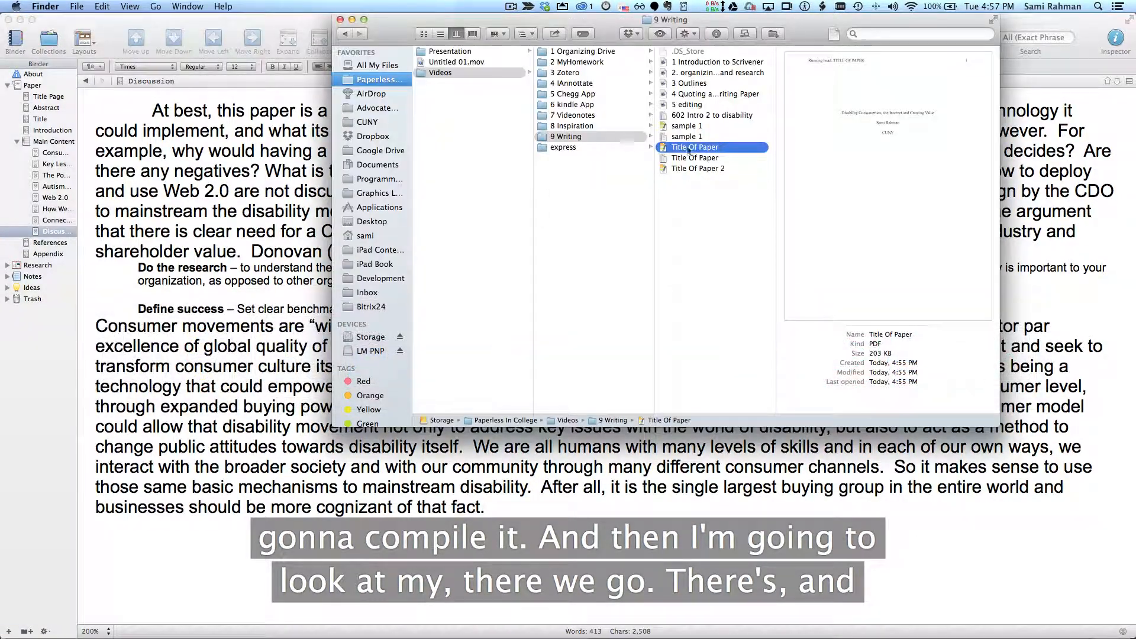
pyautogui.doubleClick(694, 170)
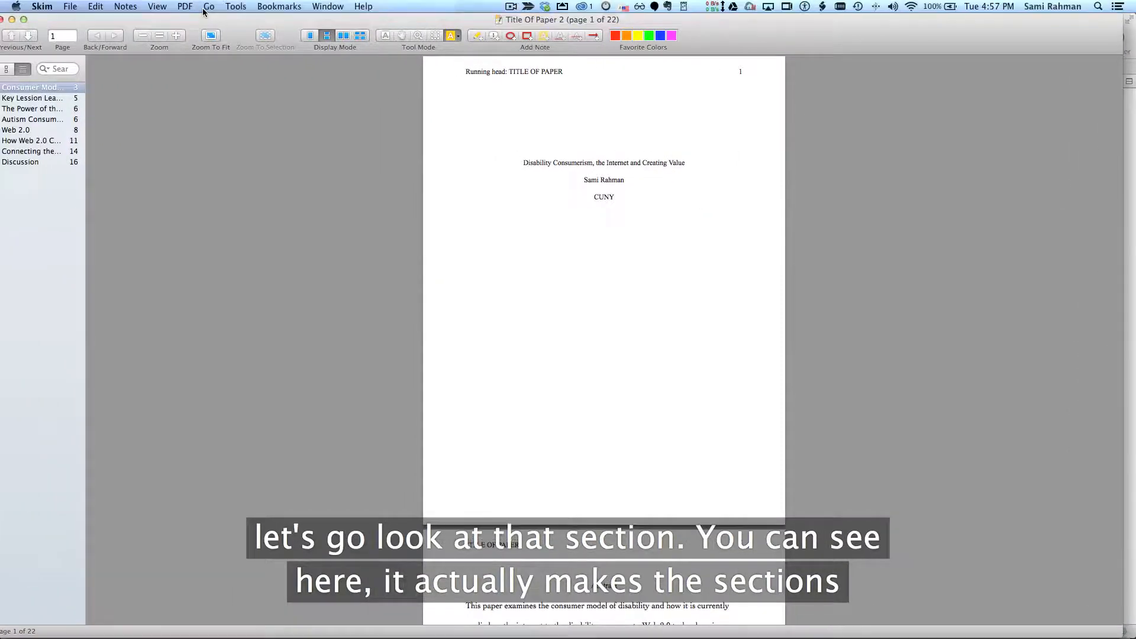
# Go to the Discussion section of the PDF and check the spacing around its block quotes on pages 16 and 17.
pyautogui.click(203, 7)
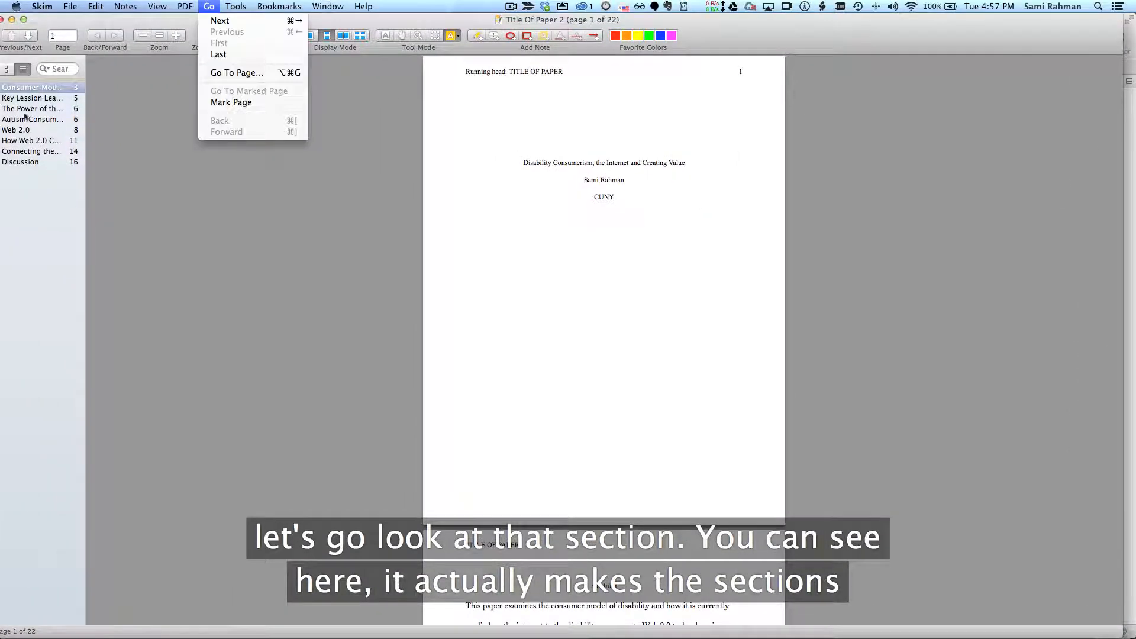
pyautogui.click(29, 152)
pyautogui.click(29, 151)
pyautogui.click(23, 141)
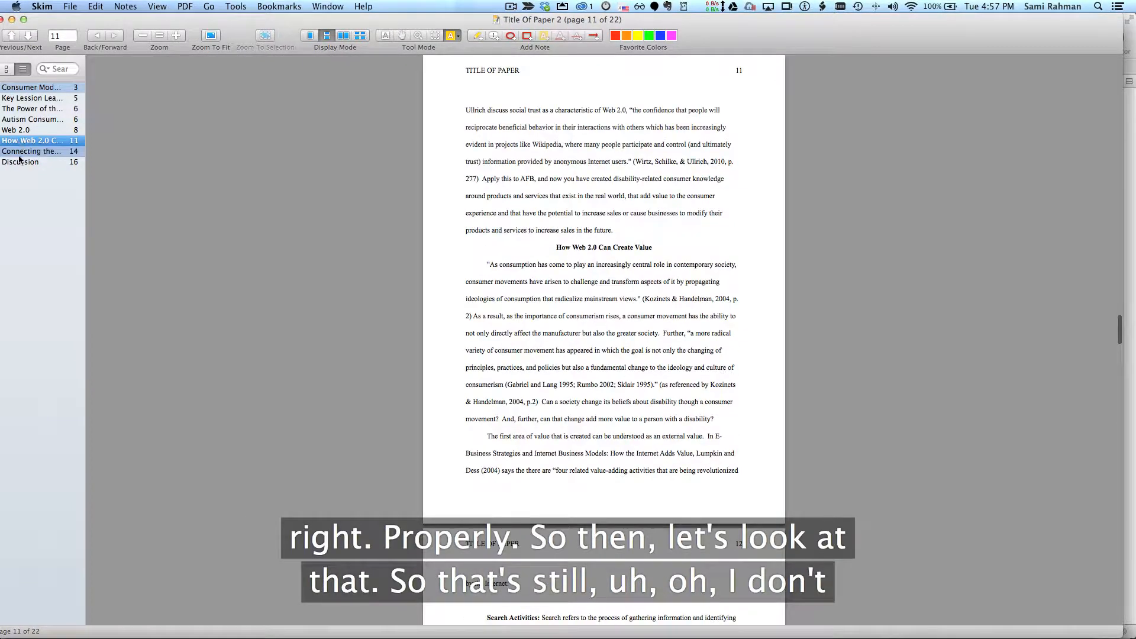
pyautogui.click(22, 152)
pyautogui.click(19, 162)
pyautogui.scroll(-5, 544, 470)
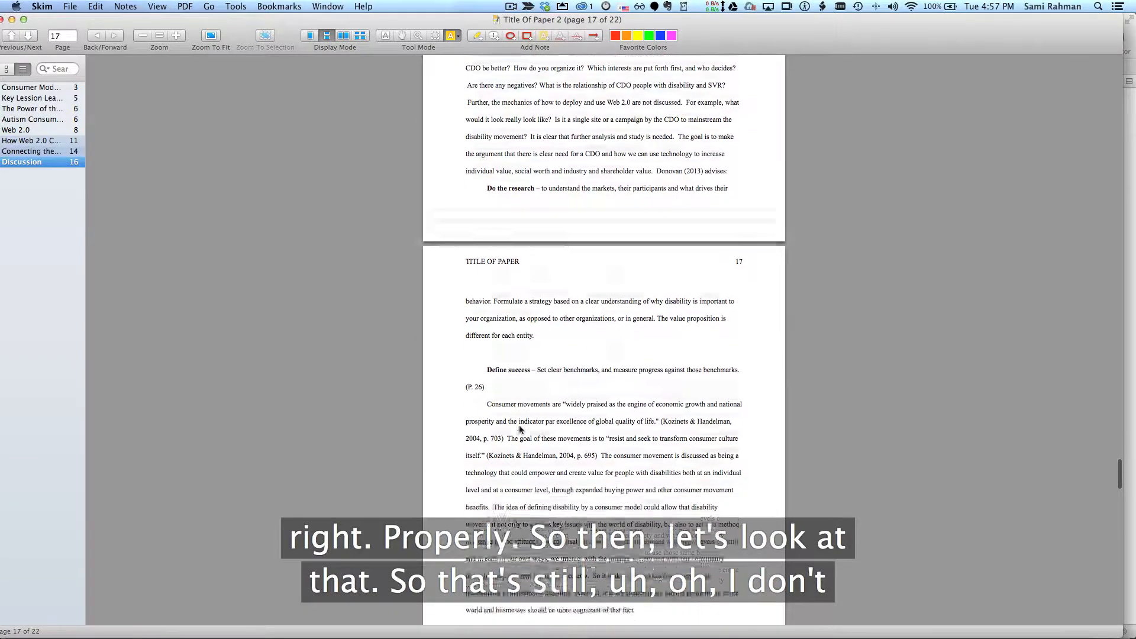
# Examine the spacing around the Discussion block quotes, the reference list on page 19, and the formatting of the earlier body pages.
pyautogui.scroll(5, 520, 428)
pyautogui.scroll(7, 520, 426)
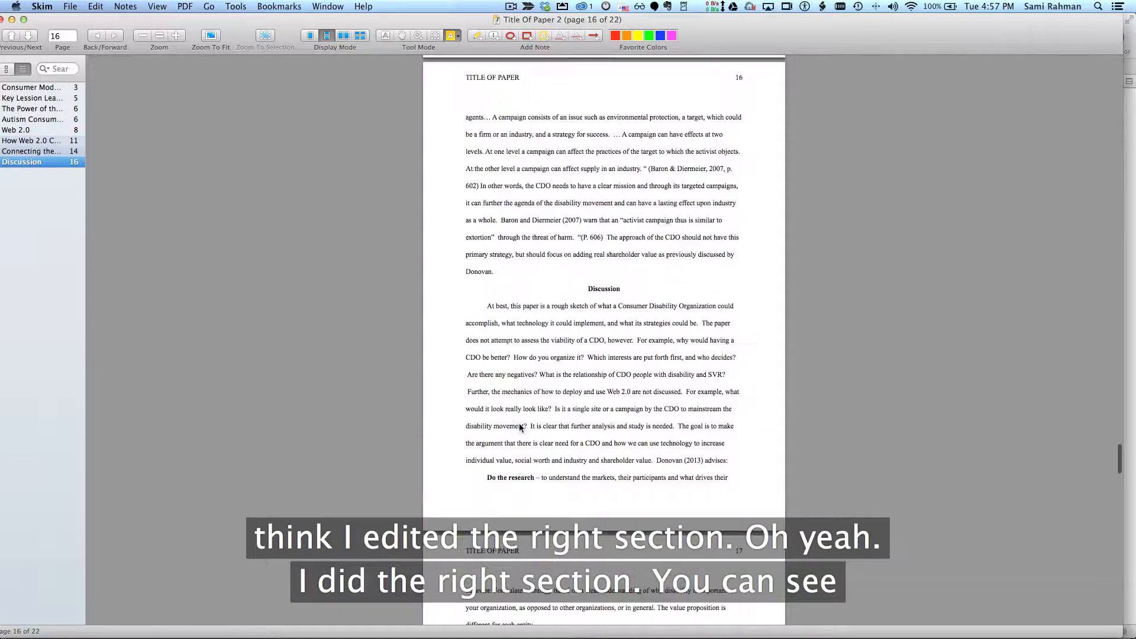
pyautogui.scroll(-4, 520, 427)
pyautogui.scroll(-3, 519, 428)
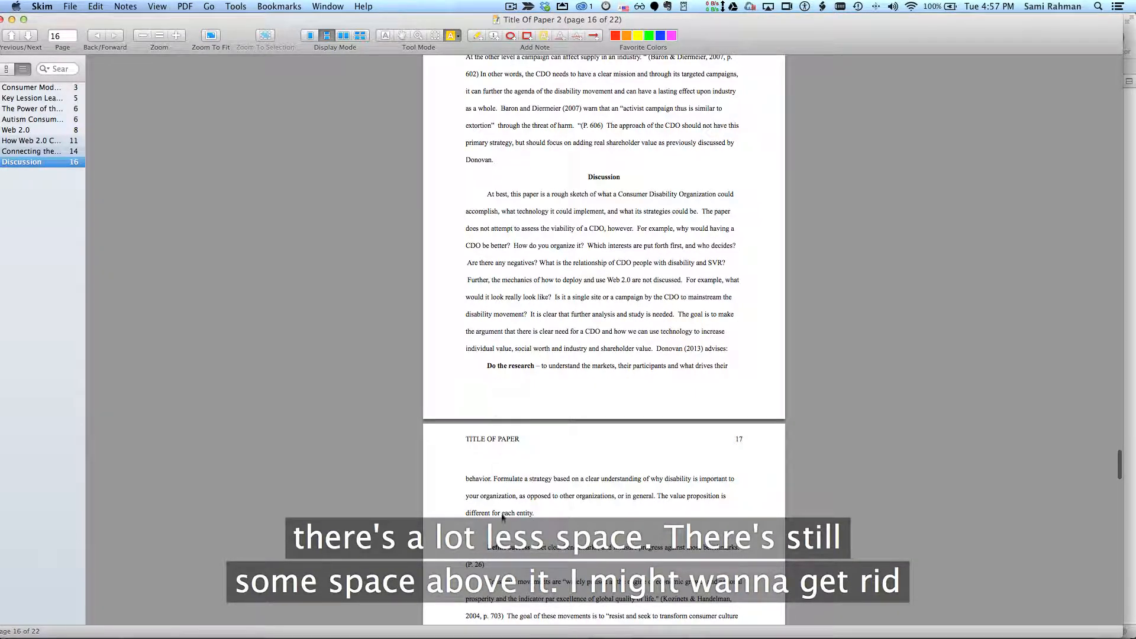
pyautogui.scroll(-1, 500, 556)
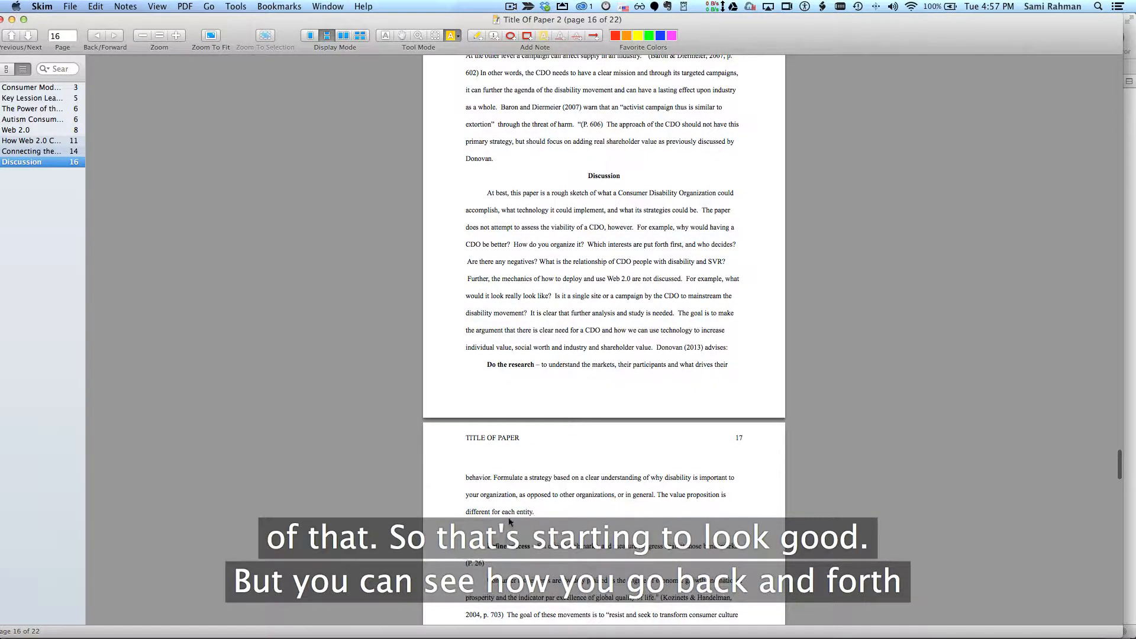
pyautogui.scroll(-20, 509, 521)
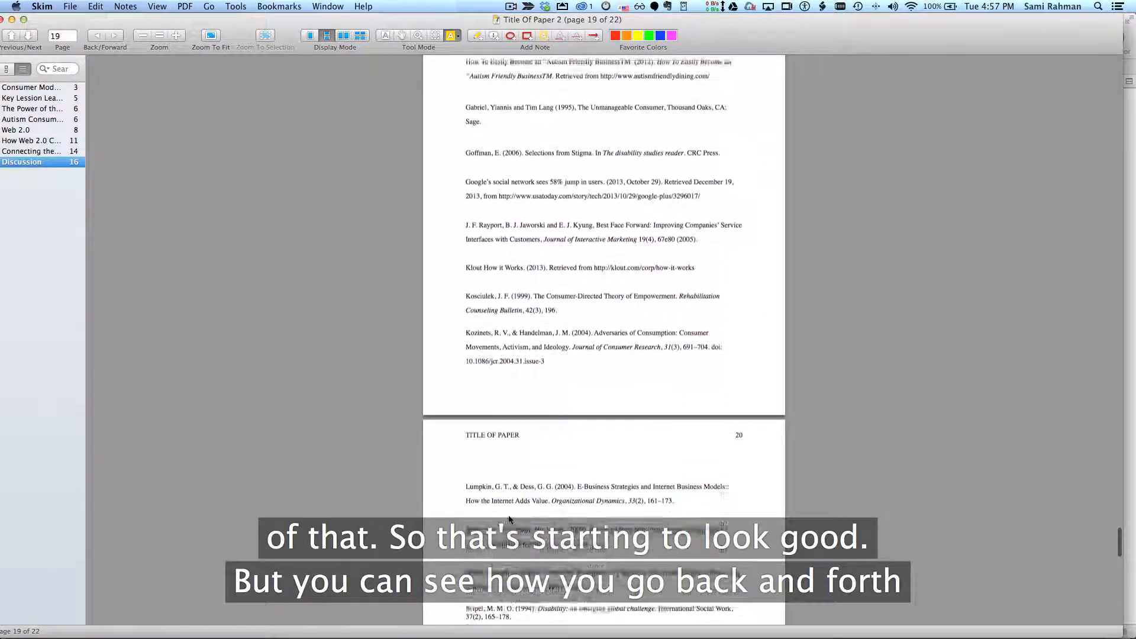
pyautogui.scroll(-1, 509, 519)
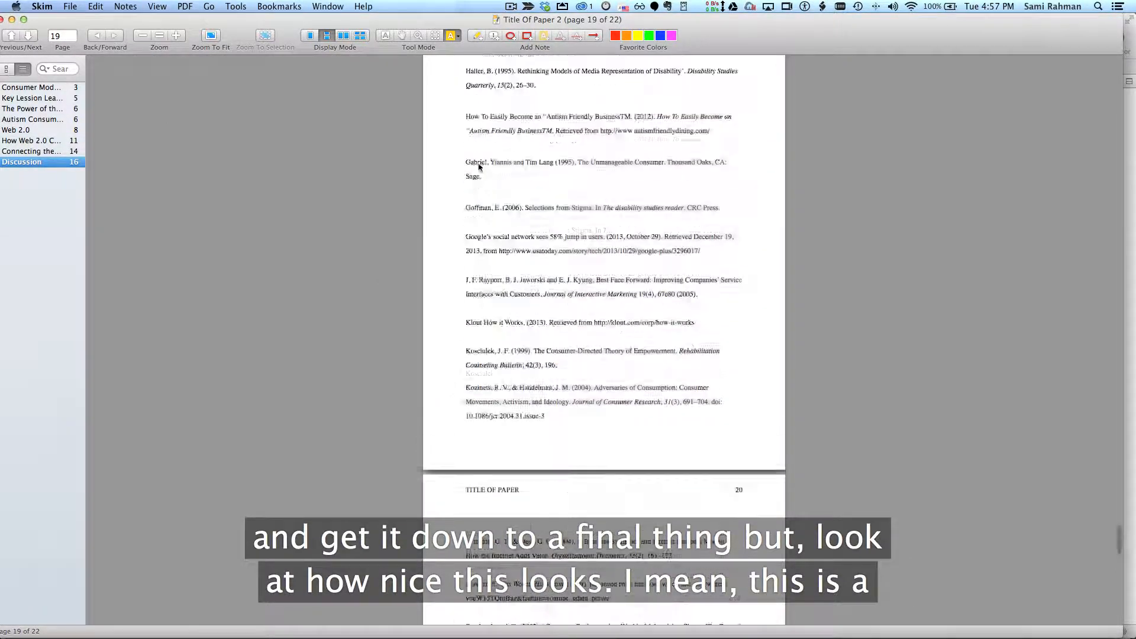
pyautogui.scroll(20, 568, 237)
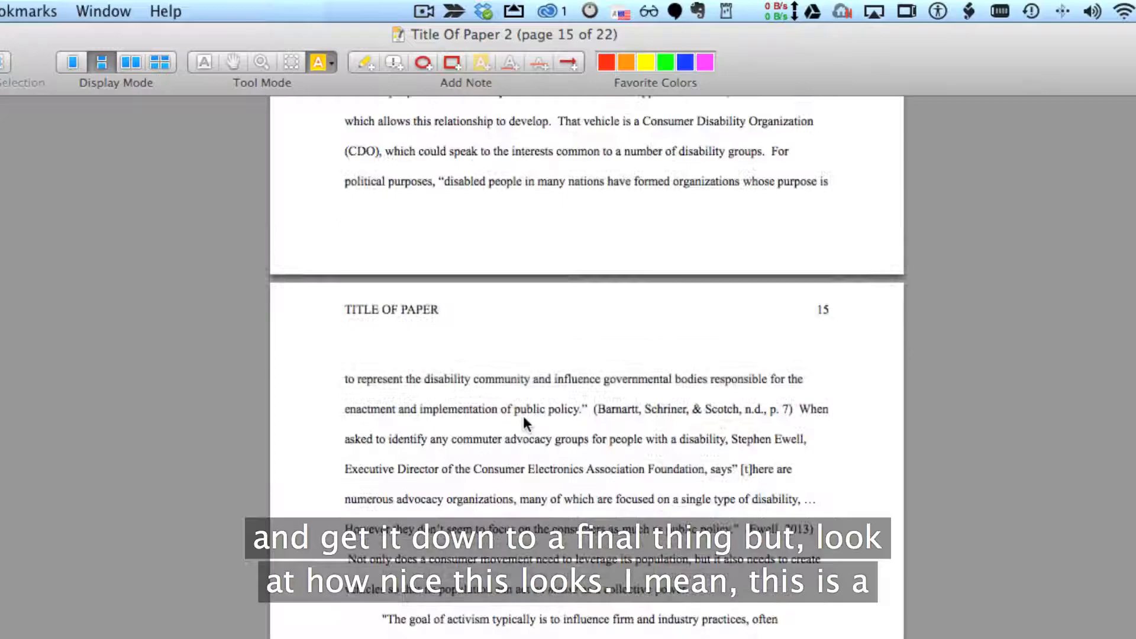
pyautogui.scroll(20, 524, 417)
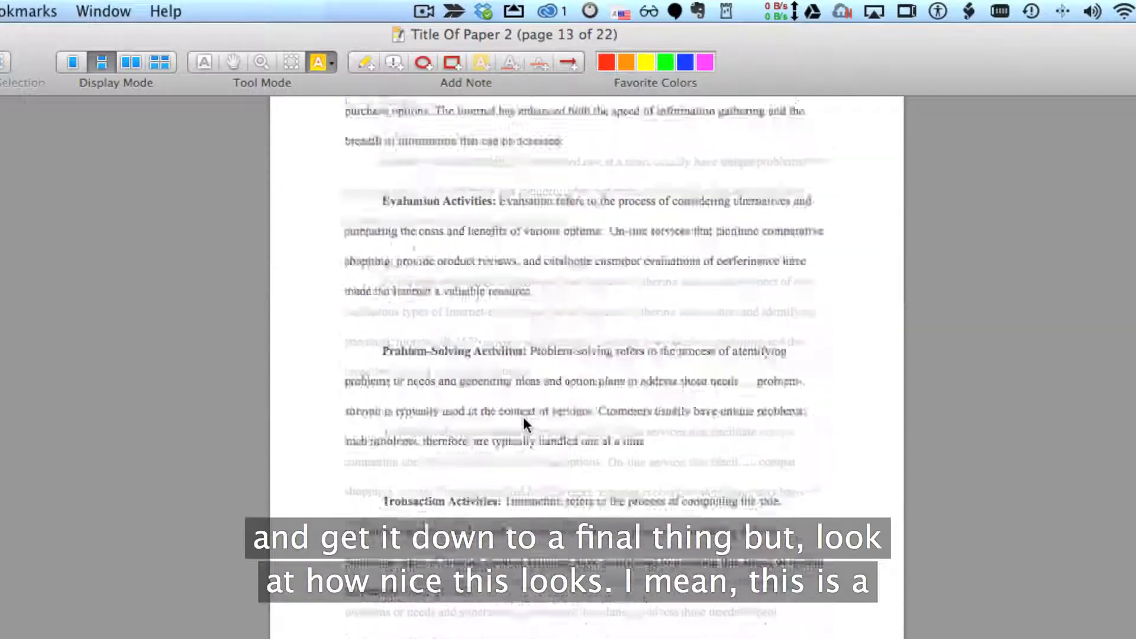
pyautogui.scroll(10, 527, 425)
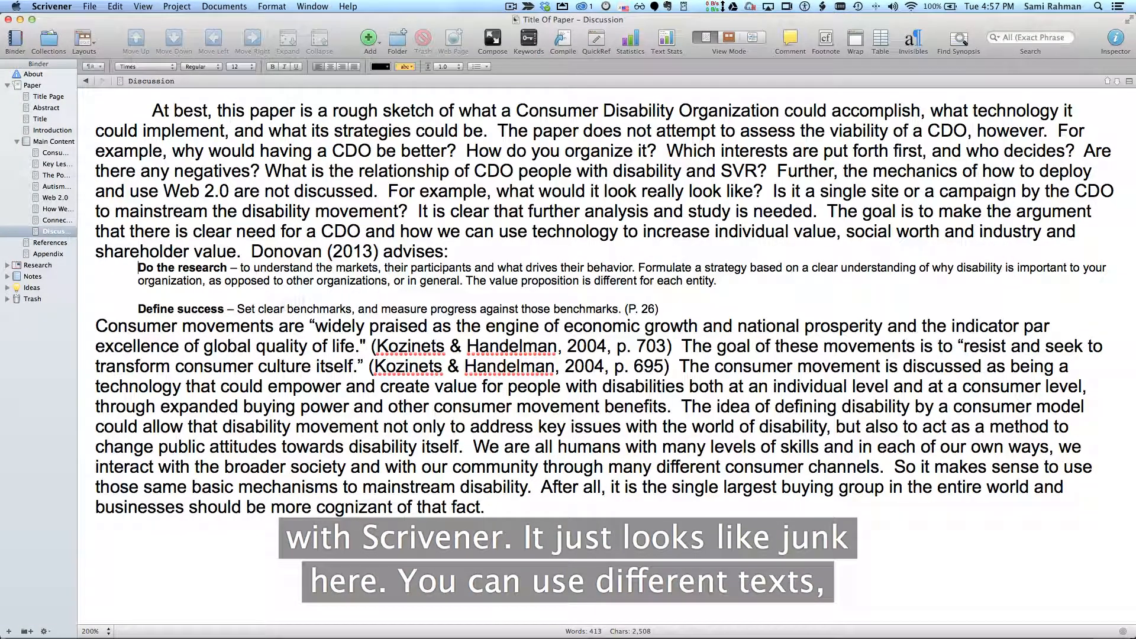
# Switch to Scrivener and compare the source fonts and text sizes of Connecting the Dots, How Web 2.0 Can Create Value and Web 2.0.
pyautogui.click(56, 220)
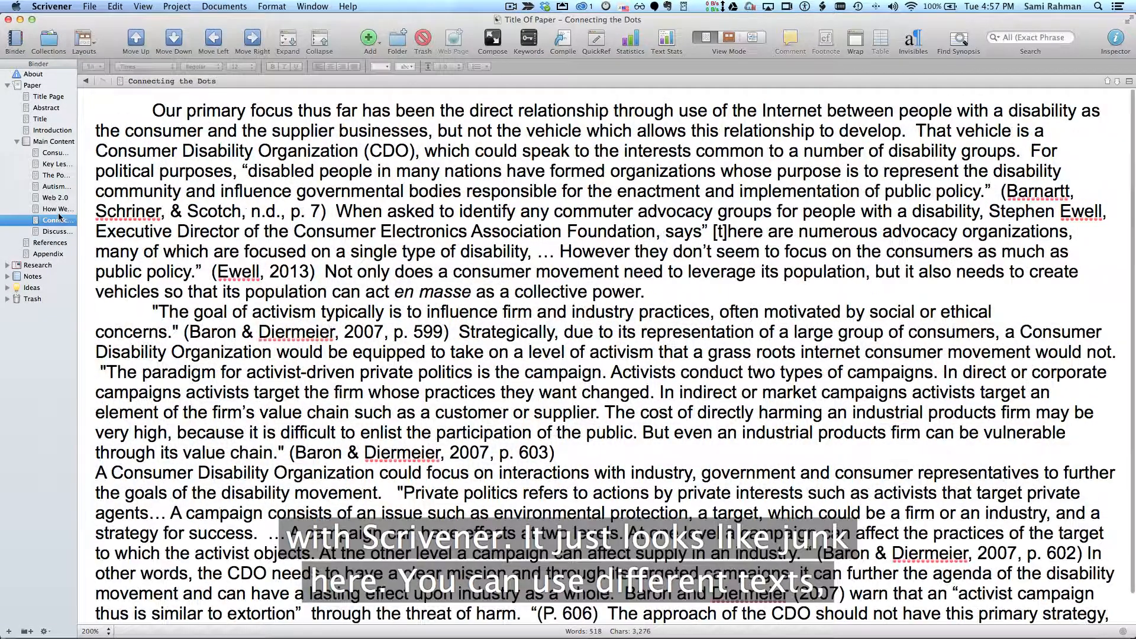
pyautogui.click(57, 209)
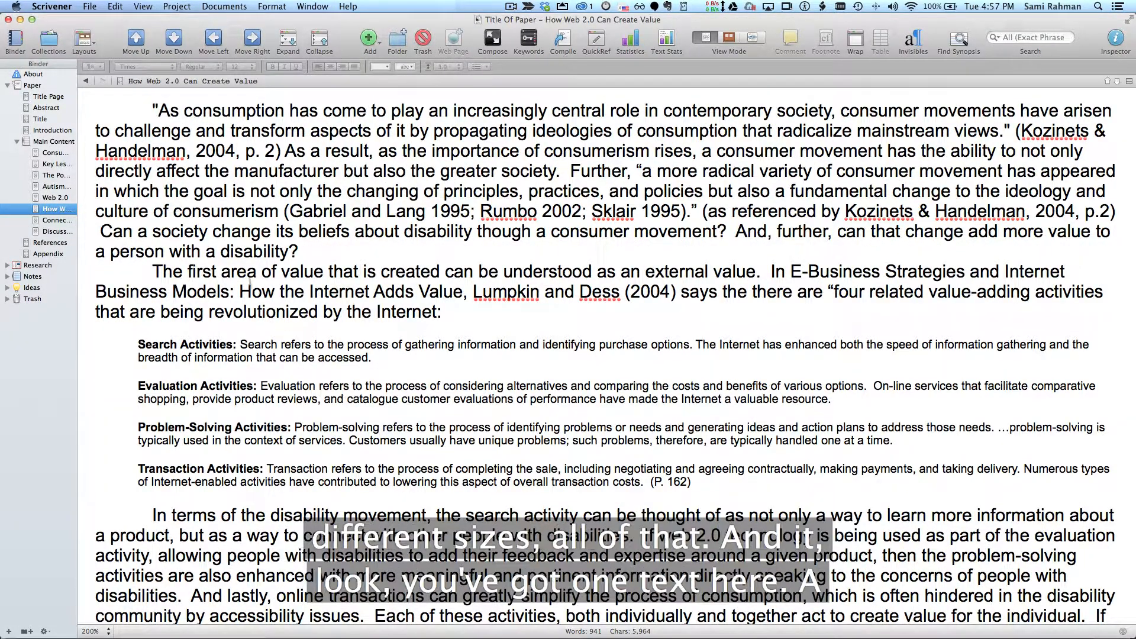
pyautogui.click(53, 198)
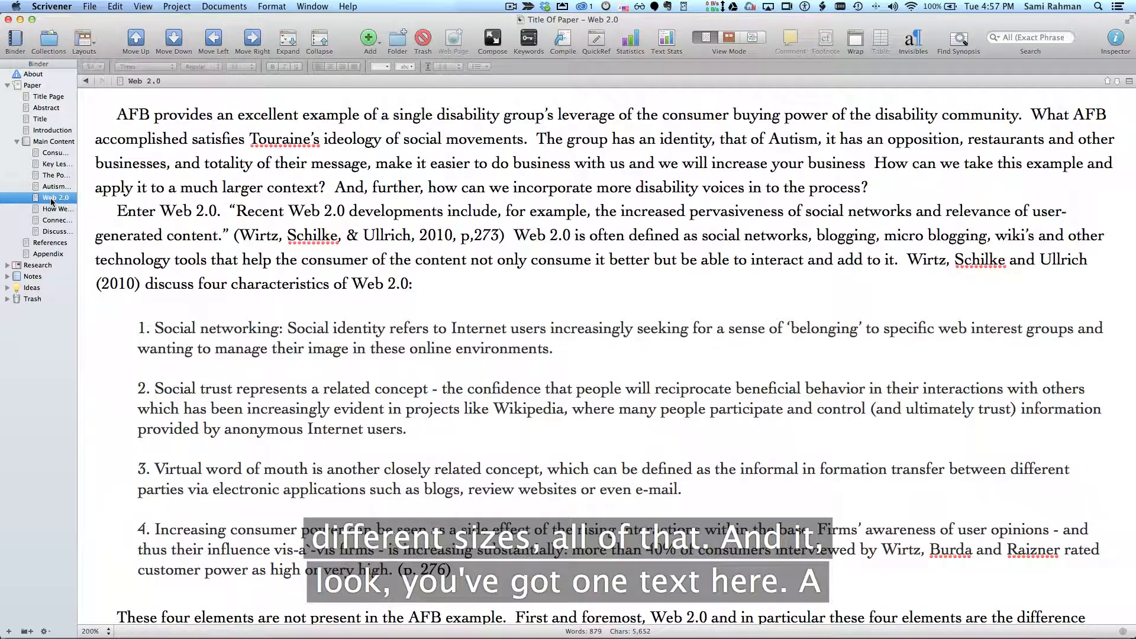
pyautogui.click(240, 235)
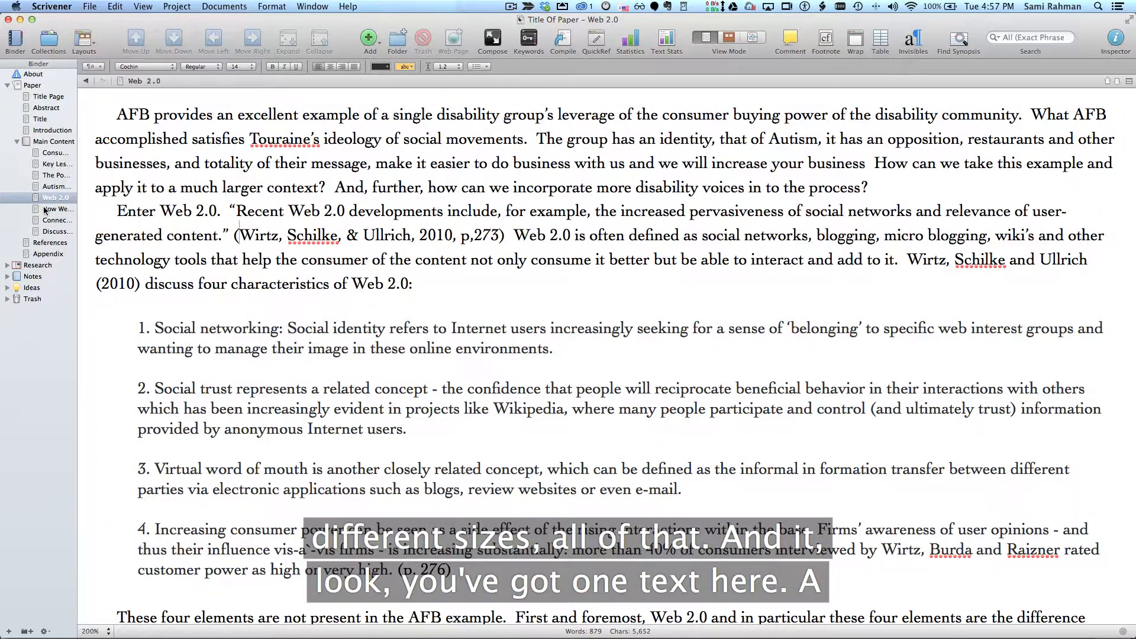
pyautogui.click(48, 209)
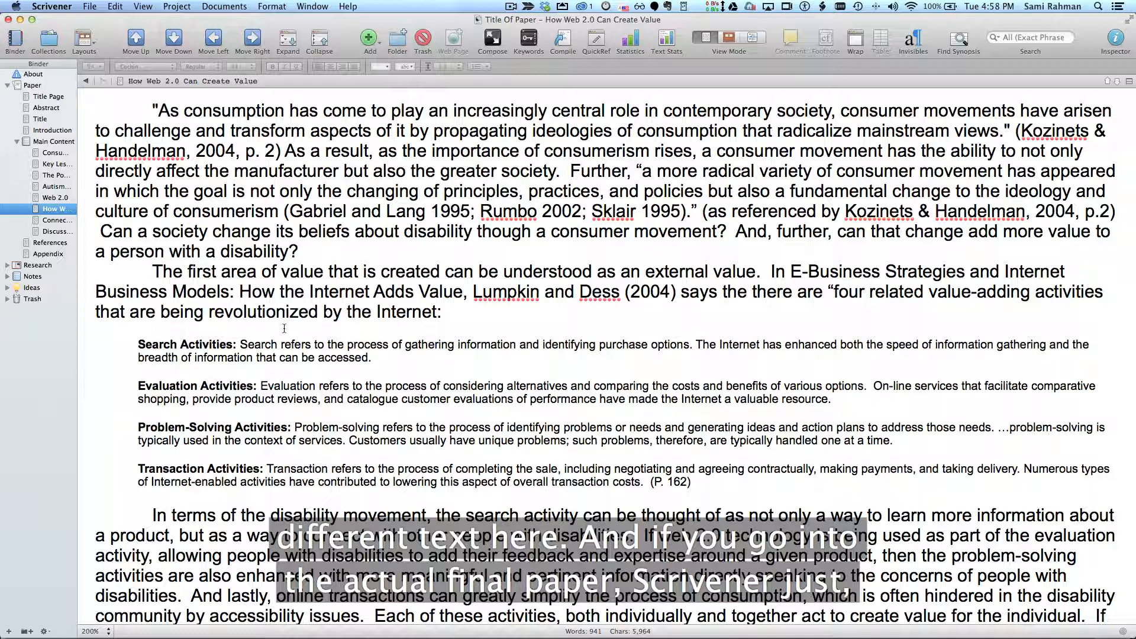
# Switch to Finder and open the Title Of Paper 2 PDF from the 9 Writing folder again.
pyautogui.press('super+Tab')
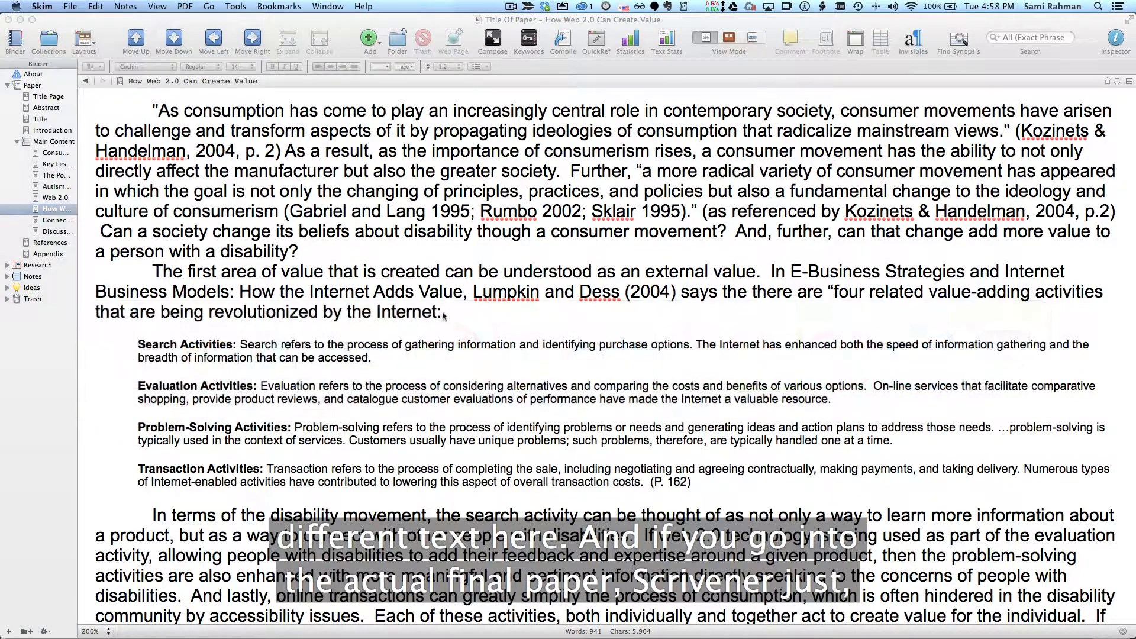
pyautogui.press('super+Tab')
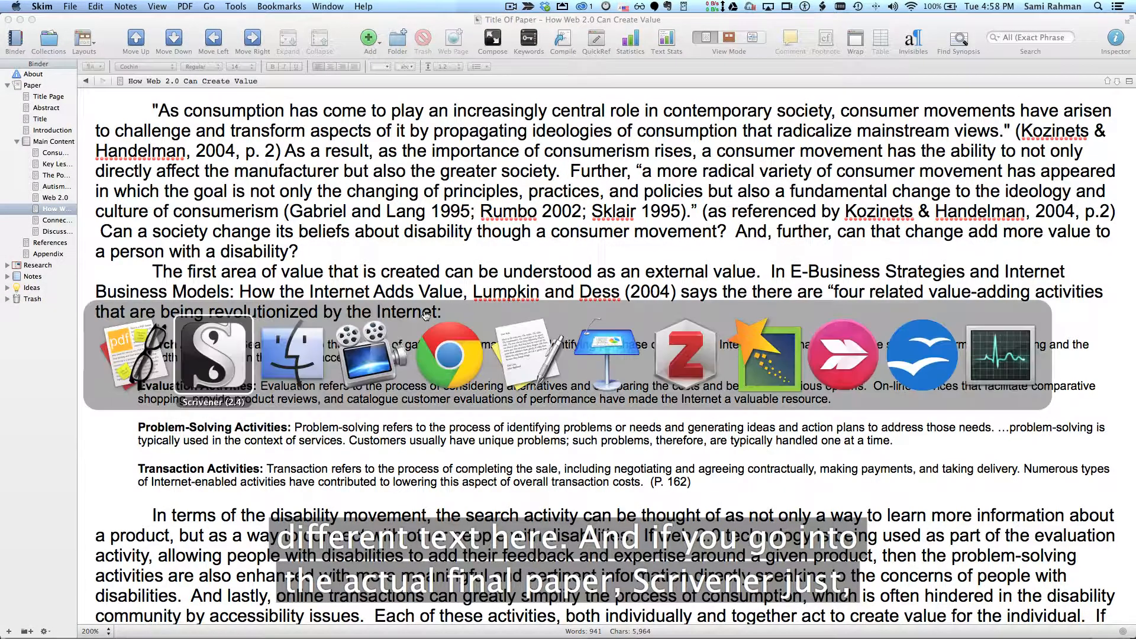
pyautogui.press('super+Tab')
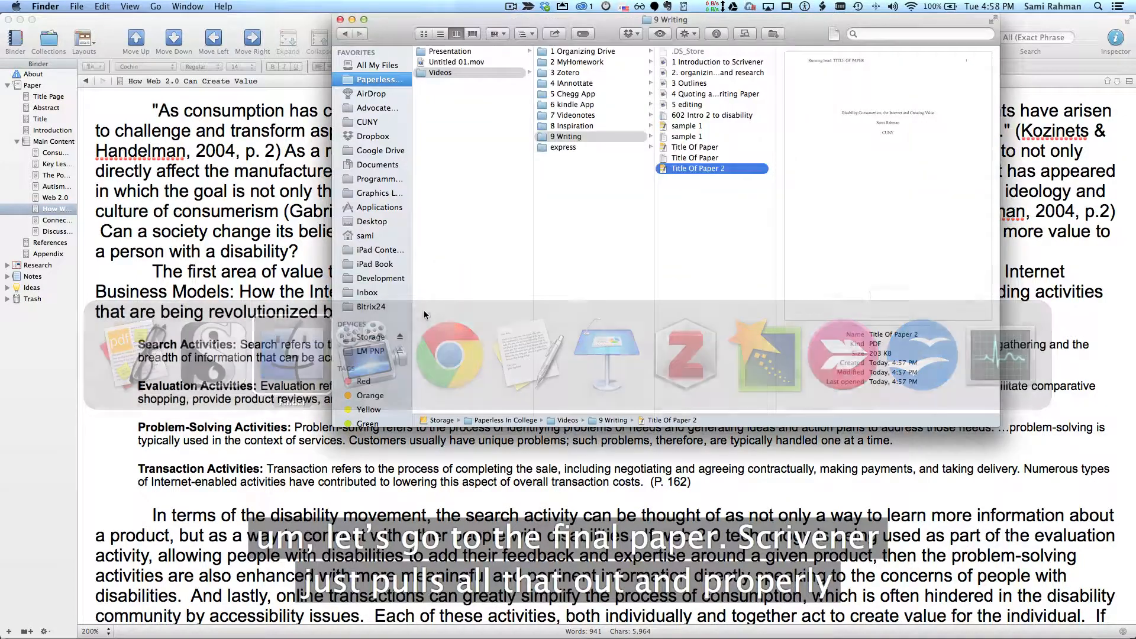
pyautogui.doubleClick(706, 170)
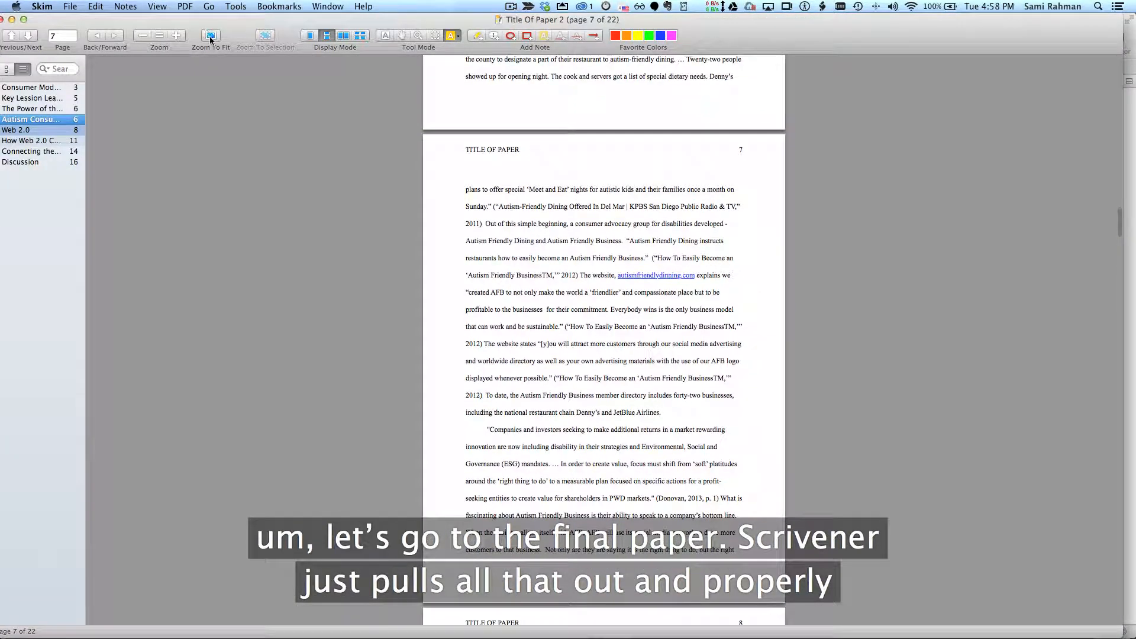
# Zoom the PDF to fit and examine the fonts, headings and paragraph formatting from page 7 through page 15.
pyautogui.click(210, 37)
pyautogui.scroll(-10, 435, 325)
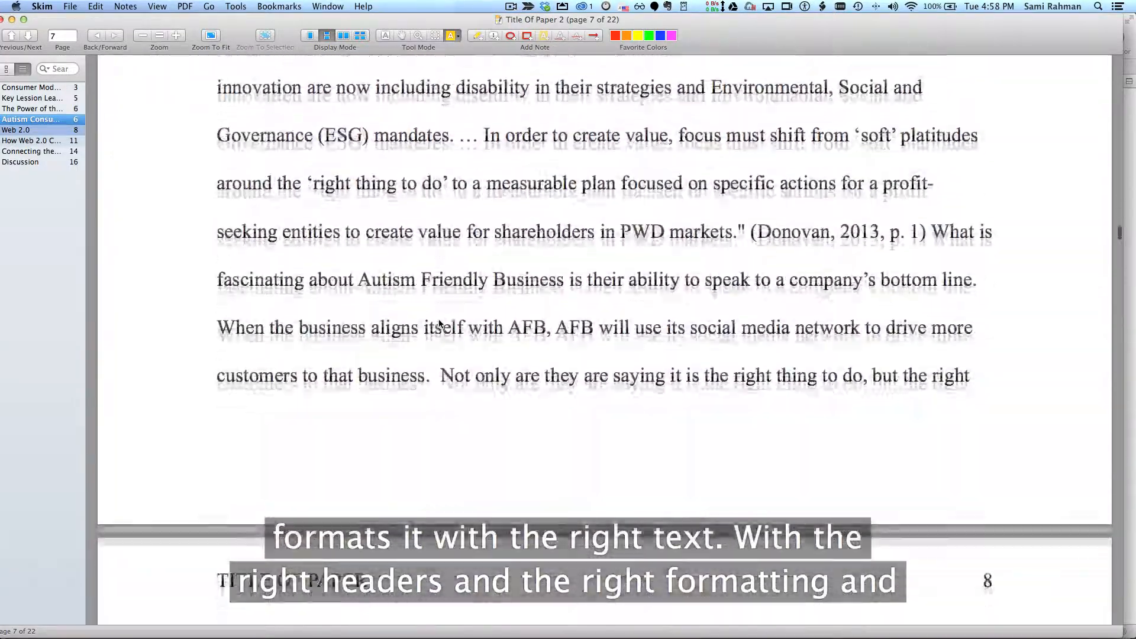
pyautogui.scroll(-20, 439, 323)
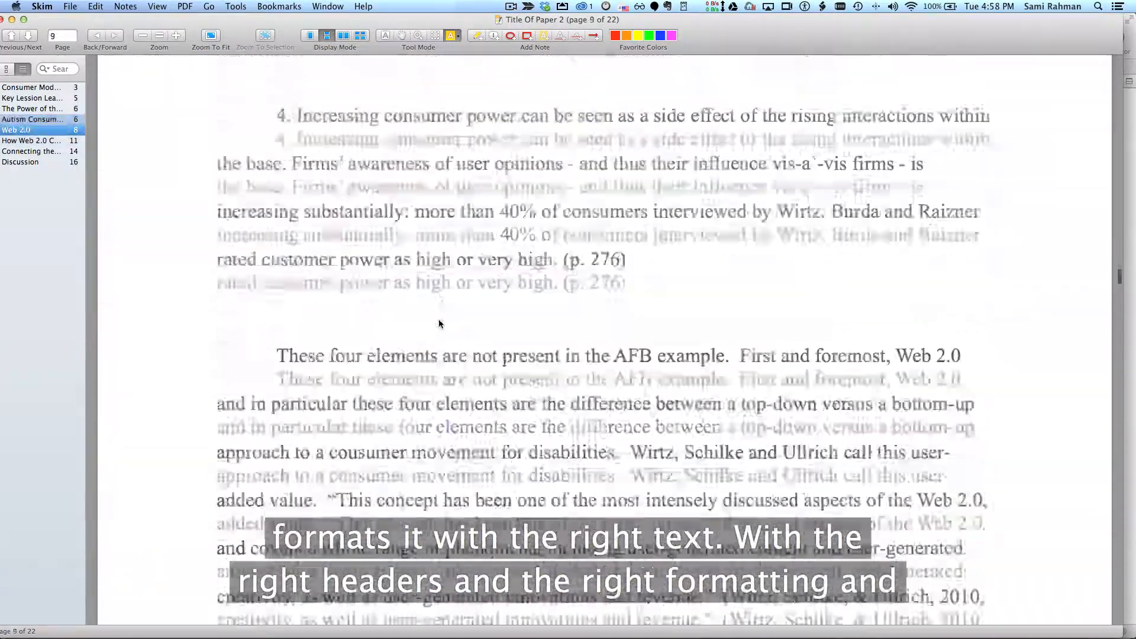
pyautogui.scroll(-20, 439, 323)
pyautogui.scroll(-15, 439, 324)
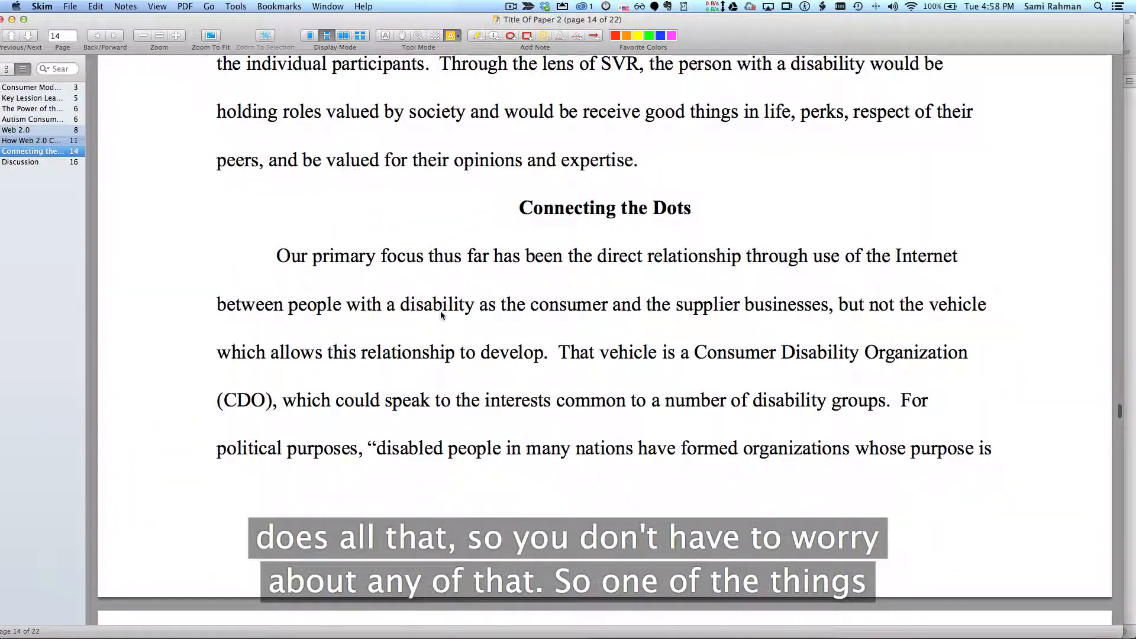
pyautogui.scroll(-15, 441, 314)
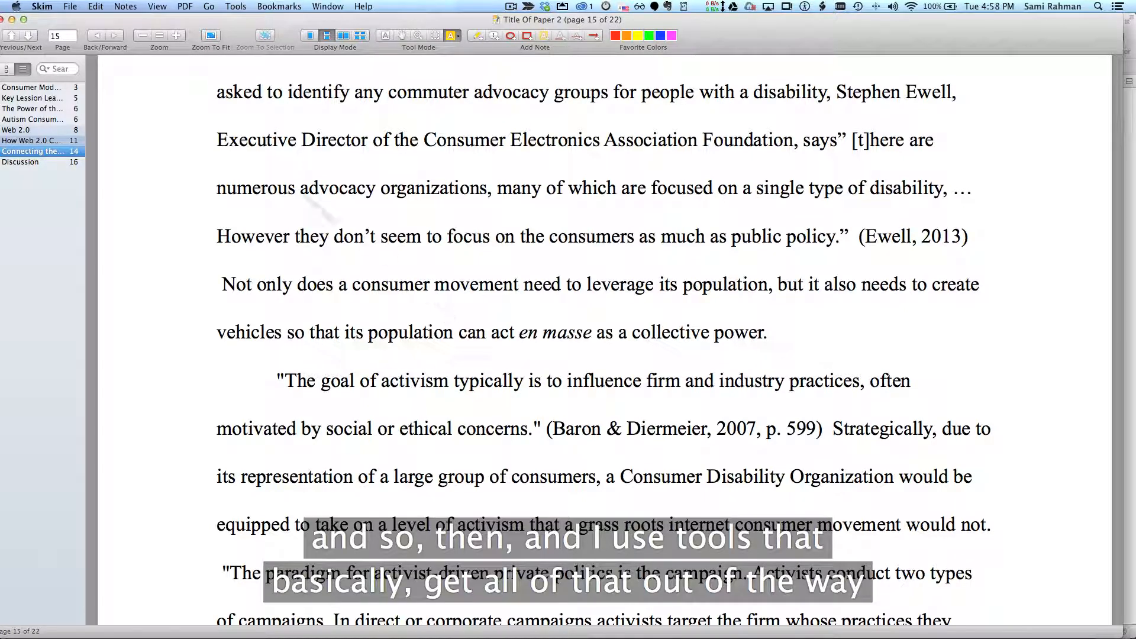
# Move the PDF window slightly to the right and review the end of the paper through the references on page 18.
pyautogui.moveTo(6, 22); pyautogui.dragTo(44, 22)
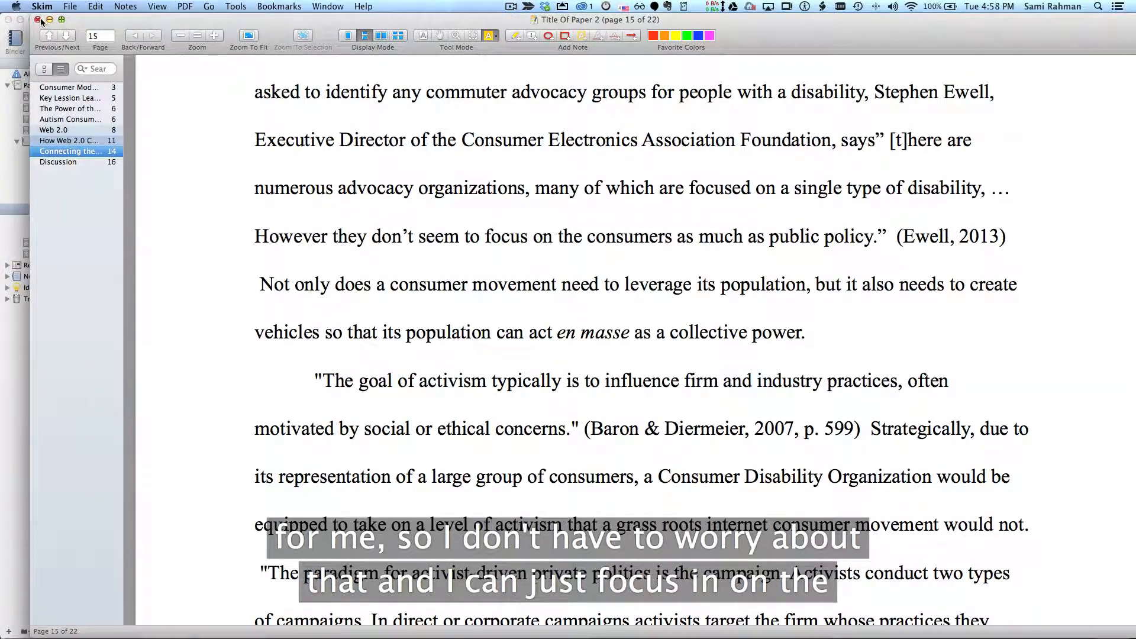
pyautogui.scroll(-12, 306, 191)
pyautogui.scroll(-15, 307, 191)
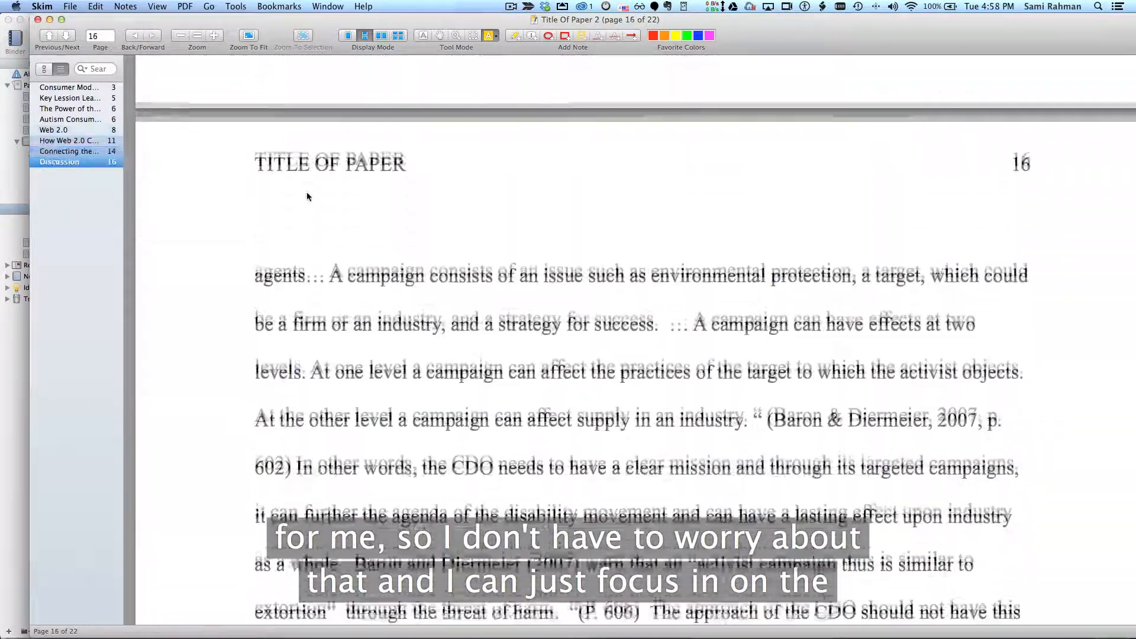
pyautogui.scroll(-15, 306, 196)
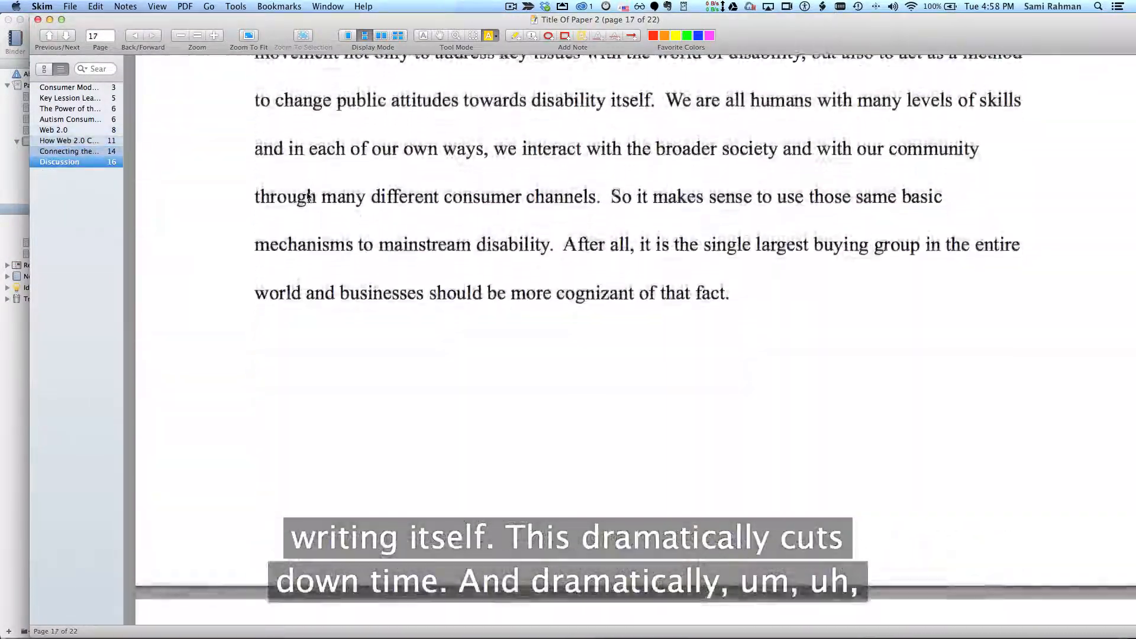
pyautogui.scroll(-10, 306, 192)
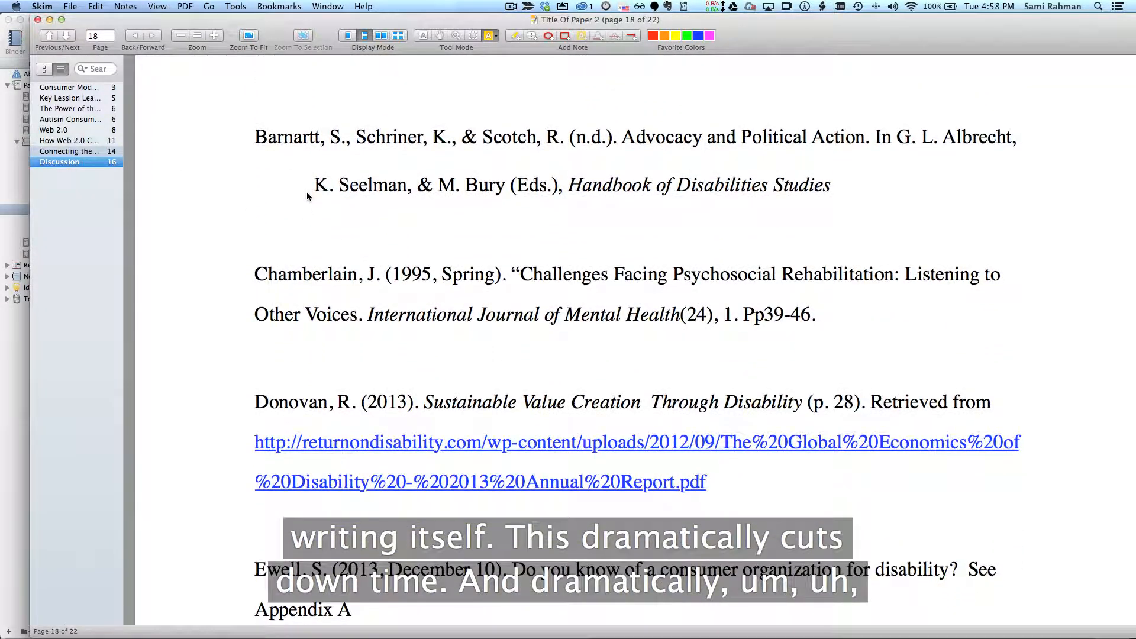
pyautogui.scroll(-8, 306, 191)
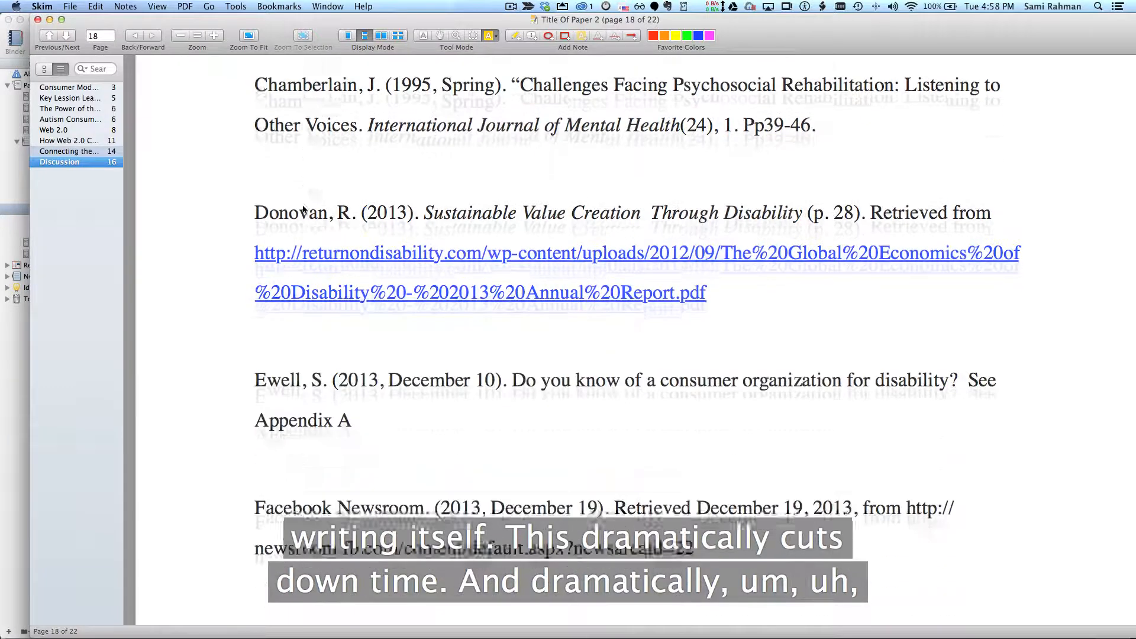